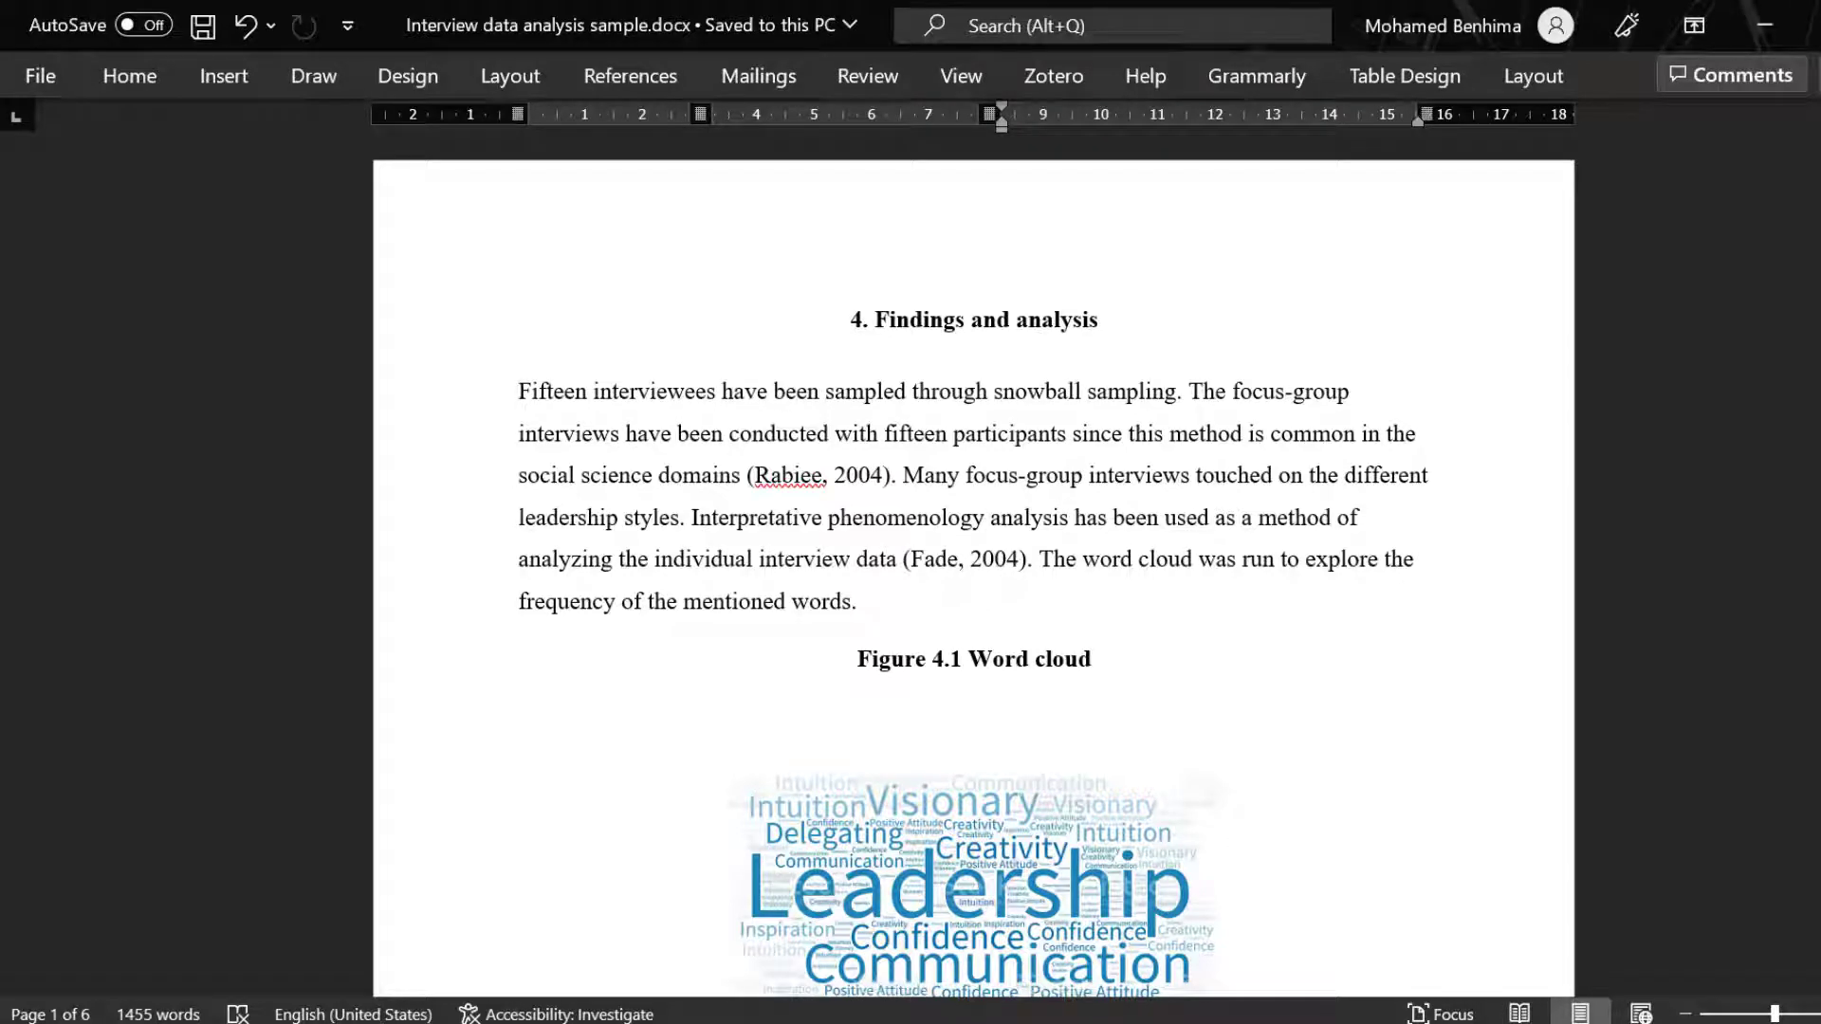
# Scroll up and down to review the current page.
pyautogui.scroll(-5, 1185, 390)
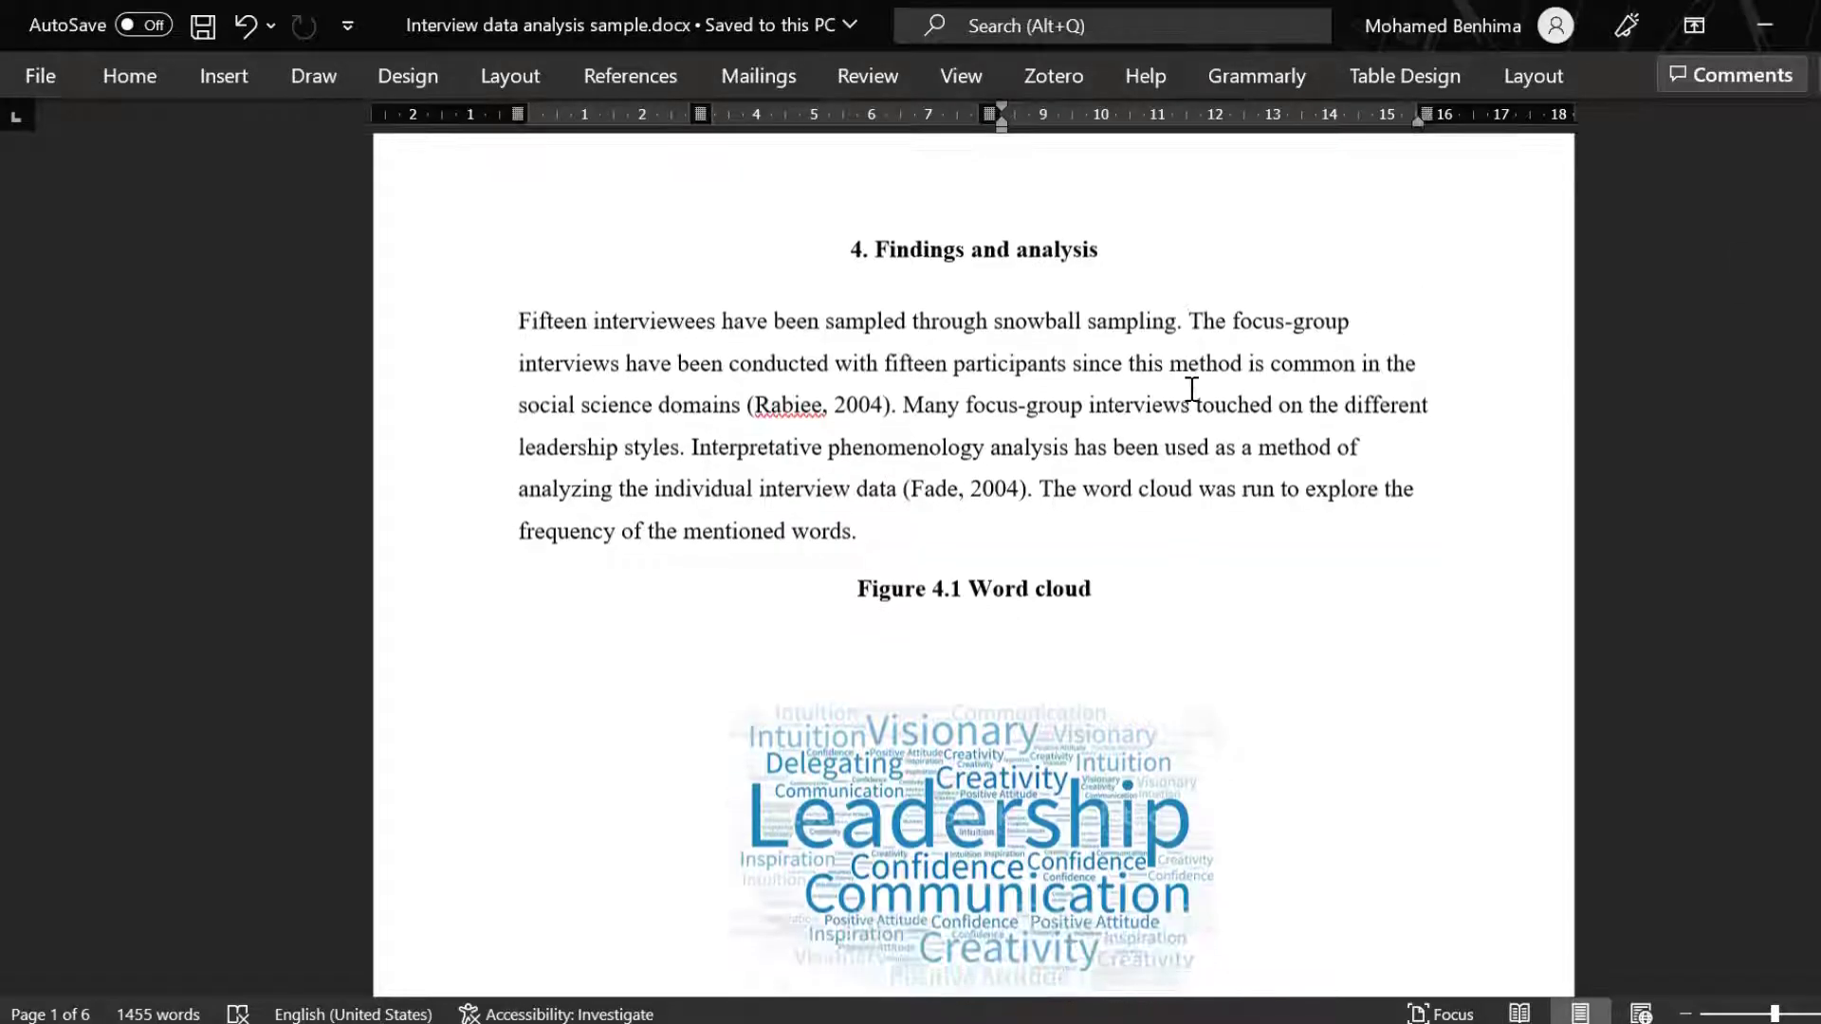
pyautogui.scroll(5, 1059, 238)
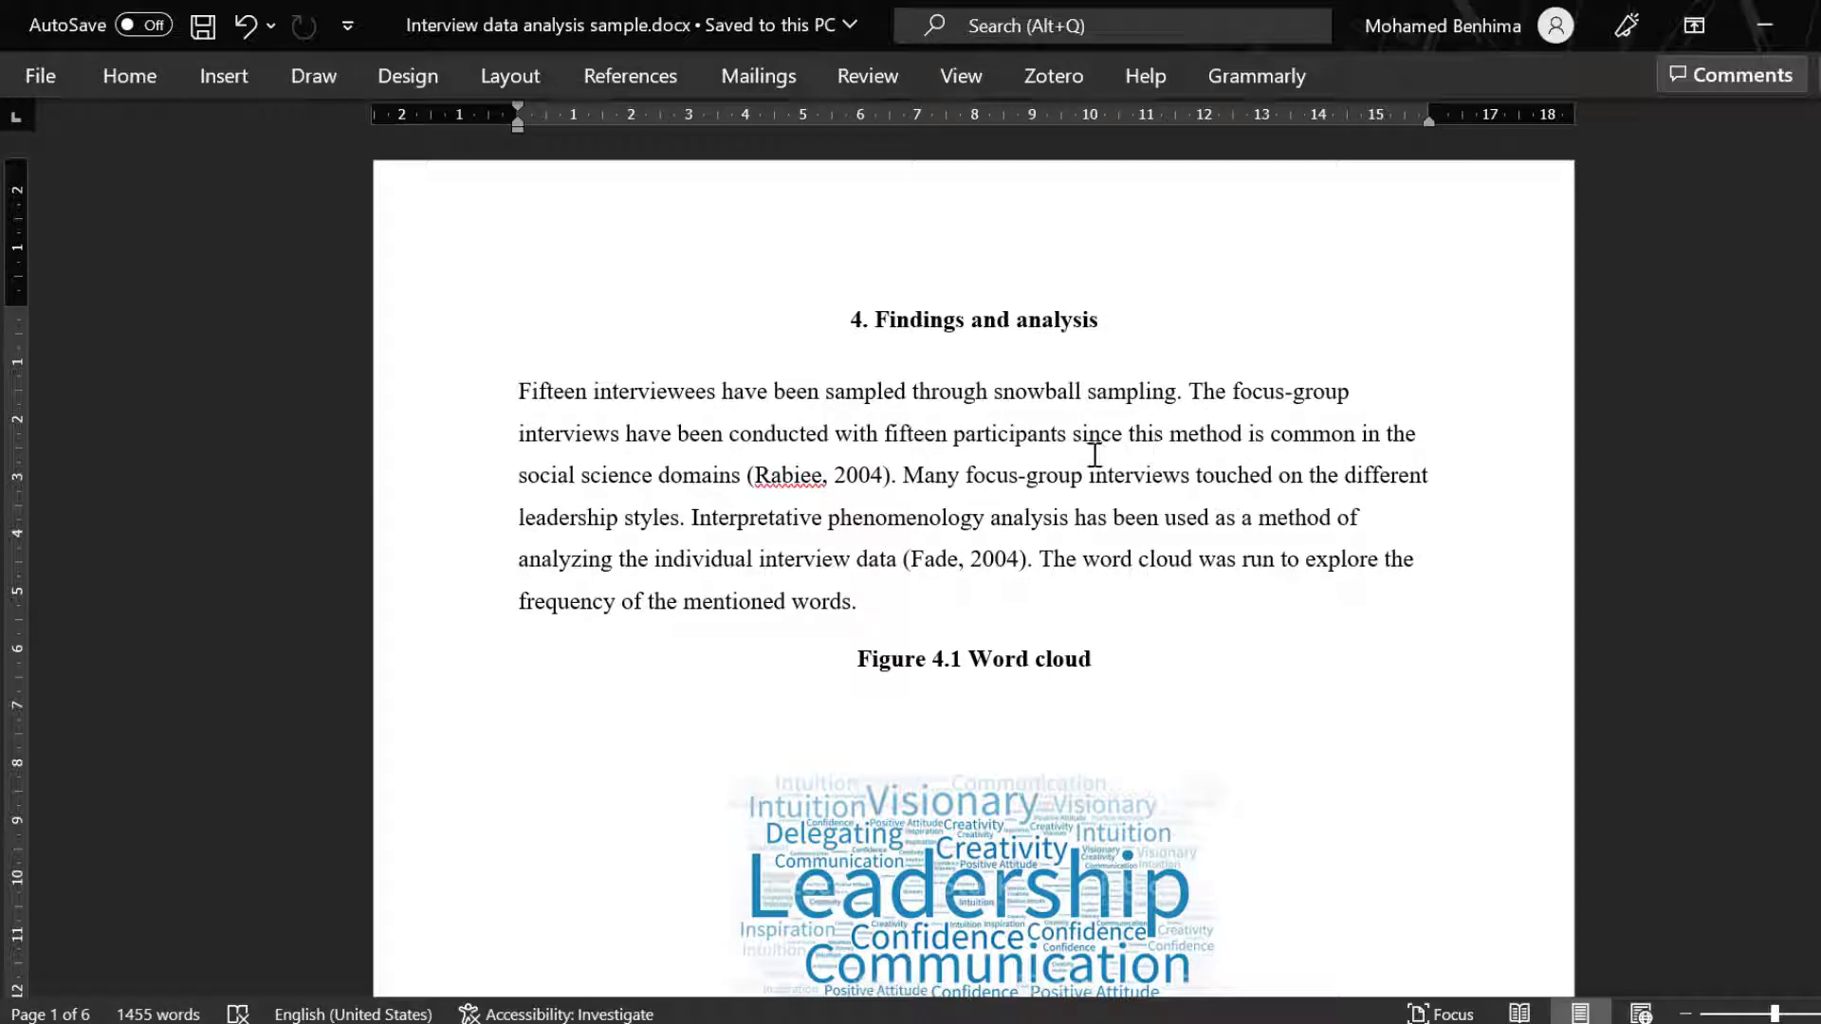
pyautogui.scroll(-5, 1059, 418)
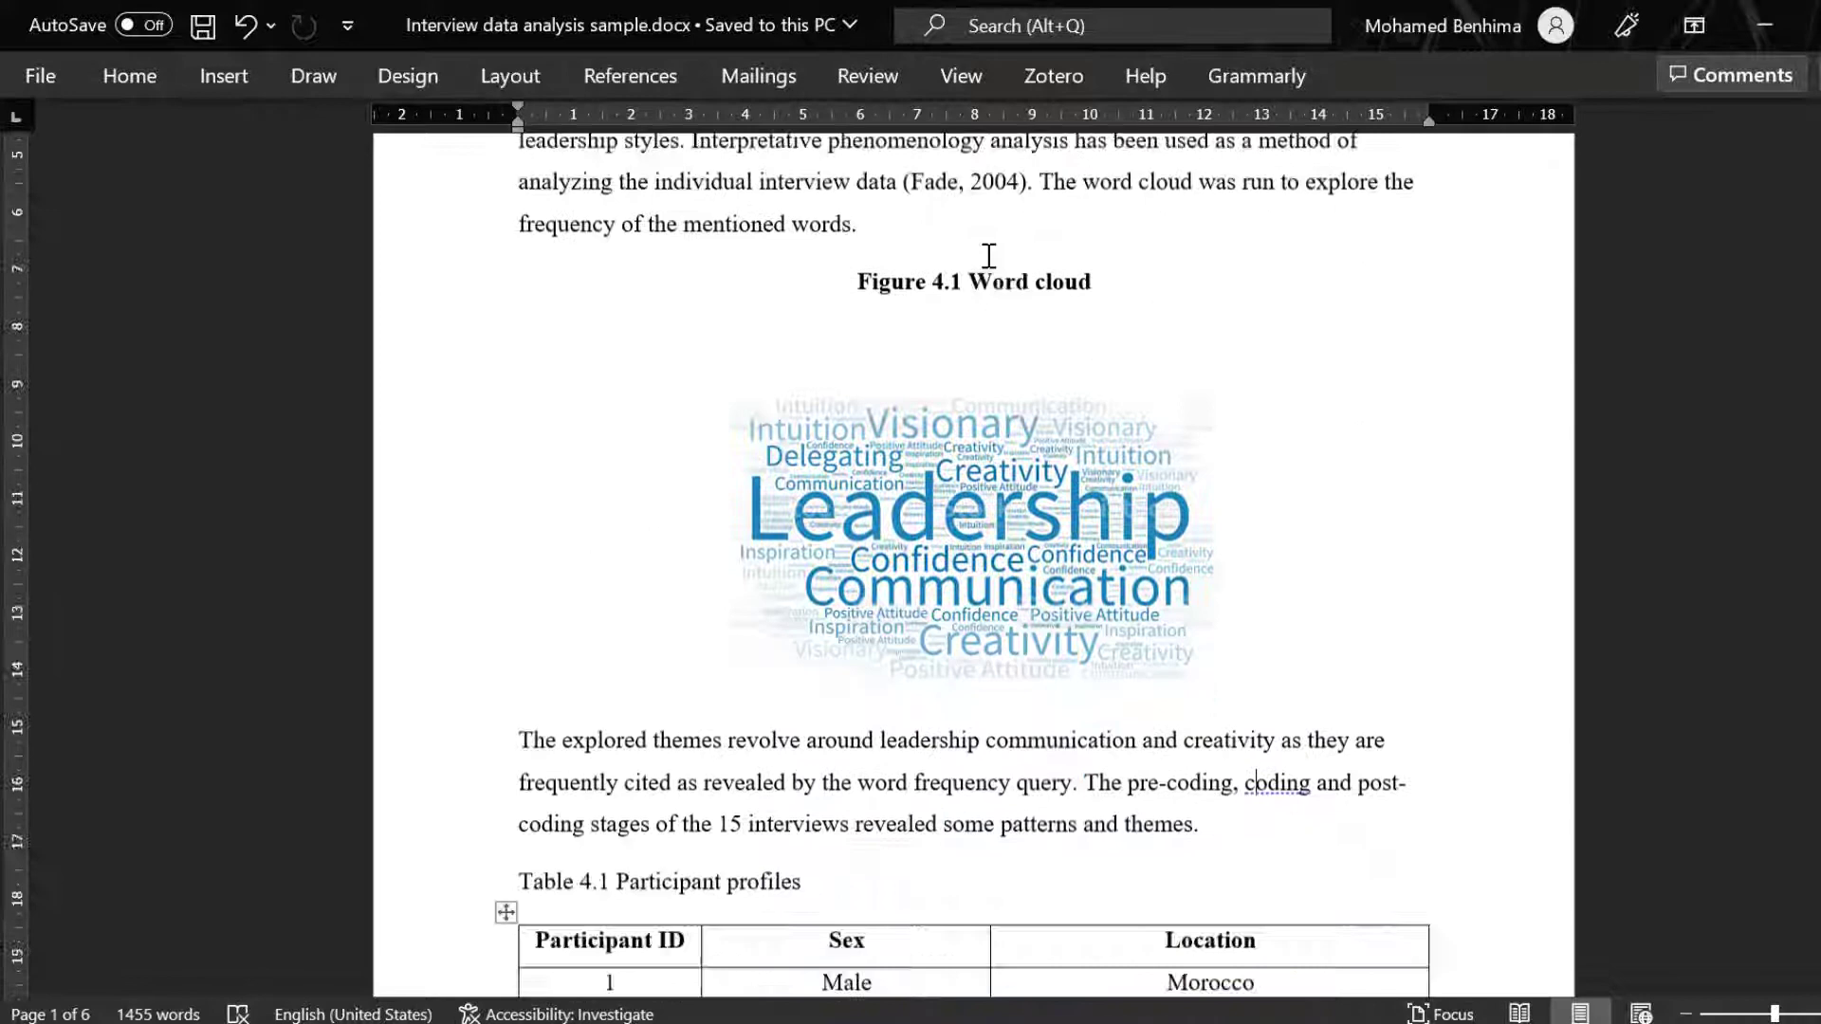
pyautogui.scroll(-3, 963, 226)
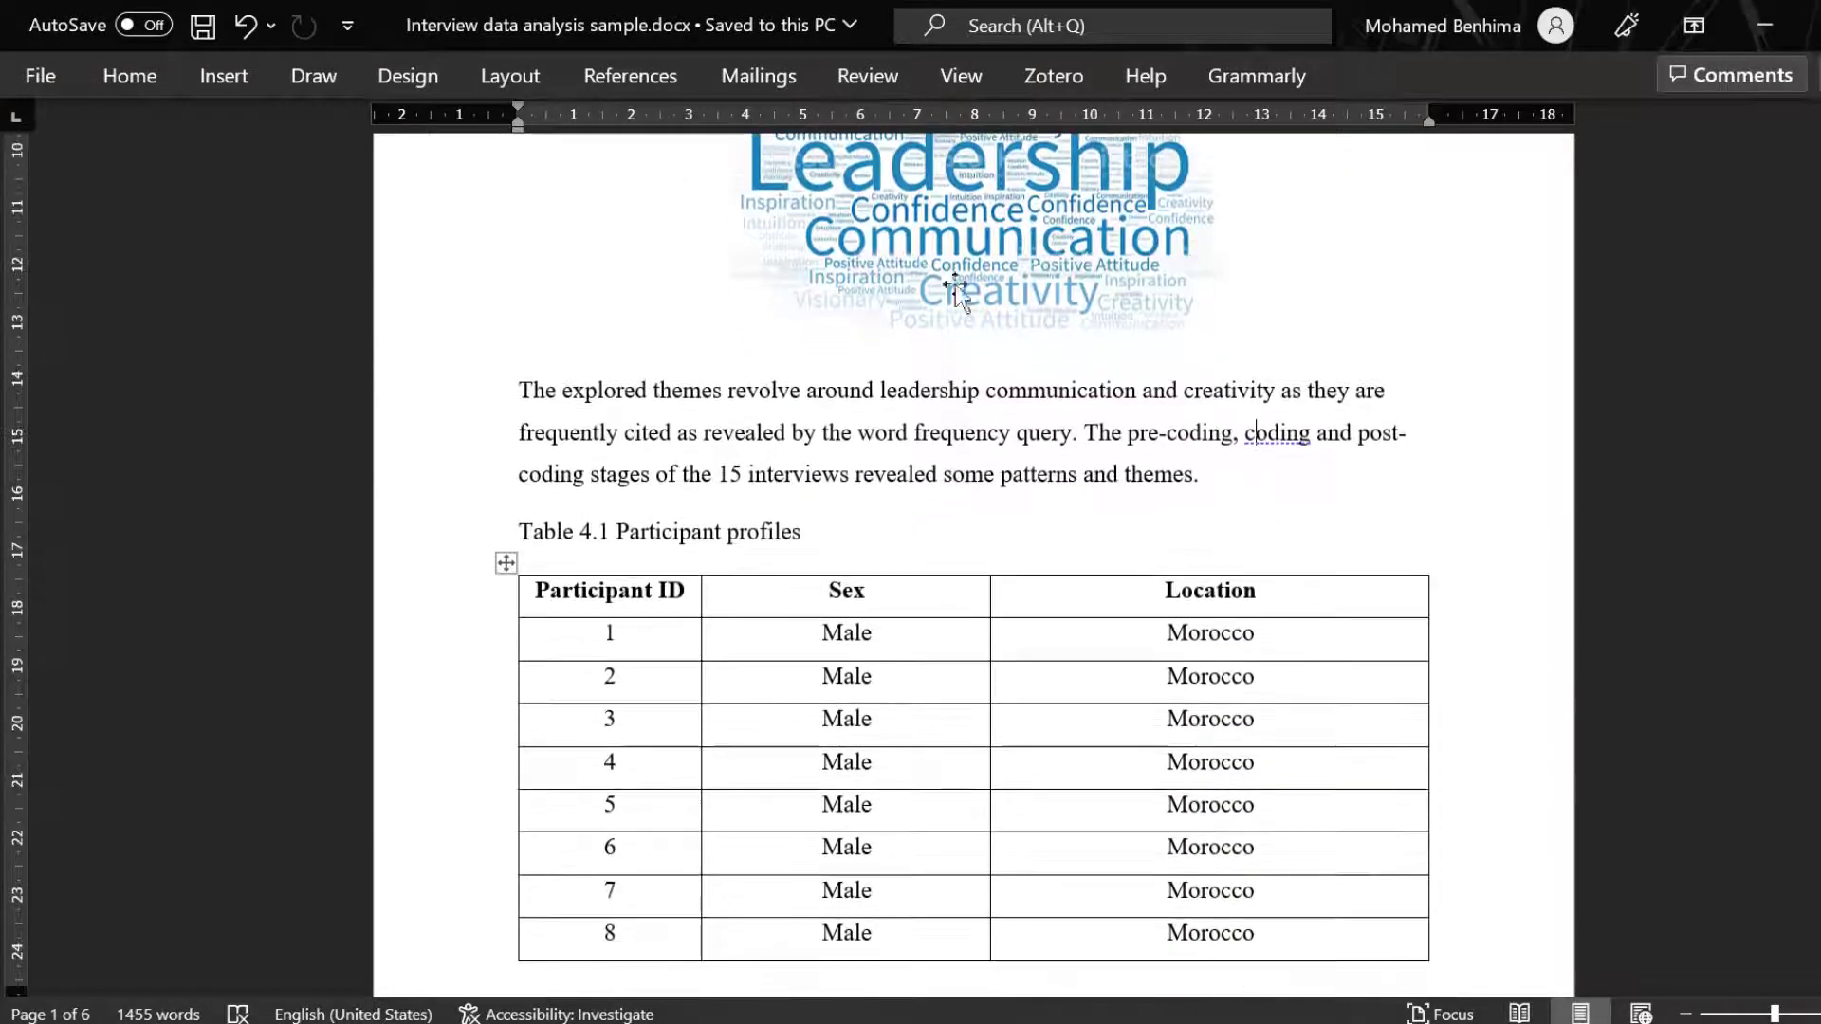
pyautogui.scroll(8, 1194, 374)
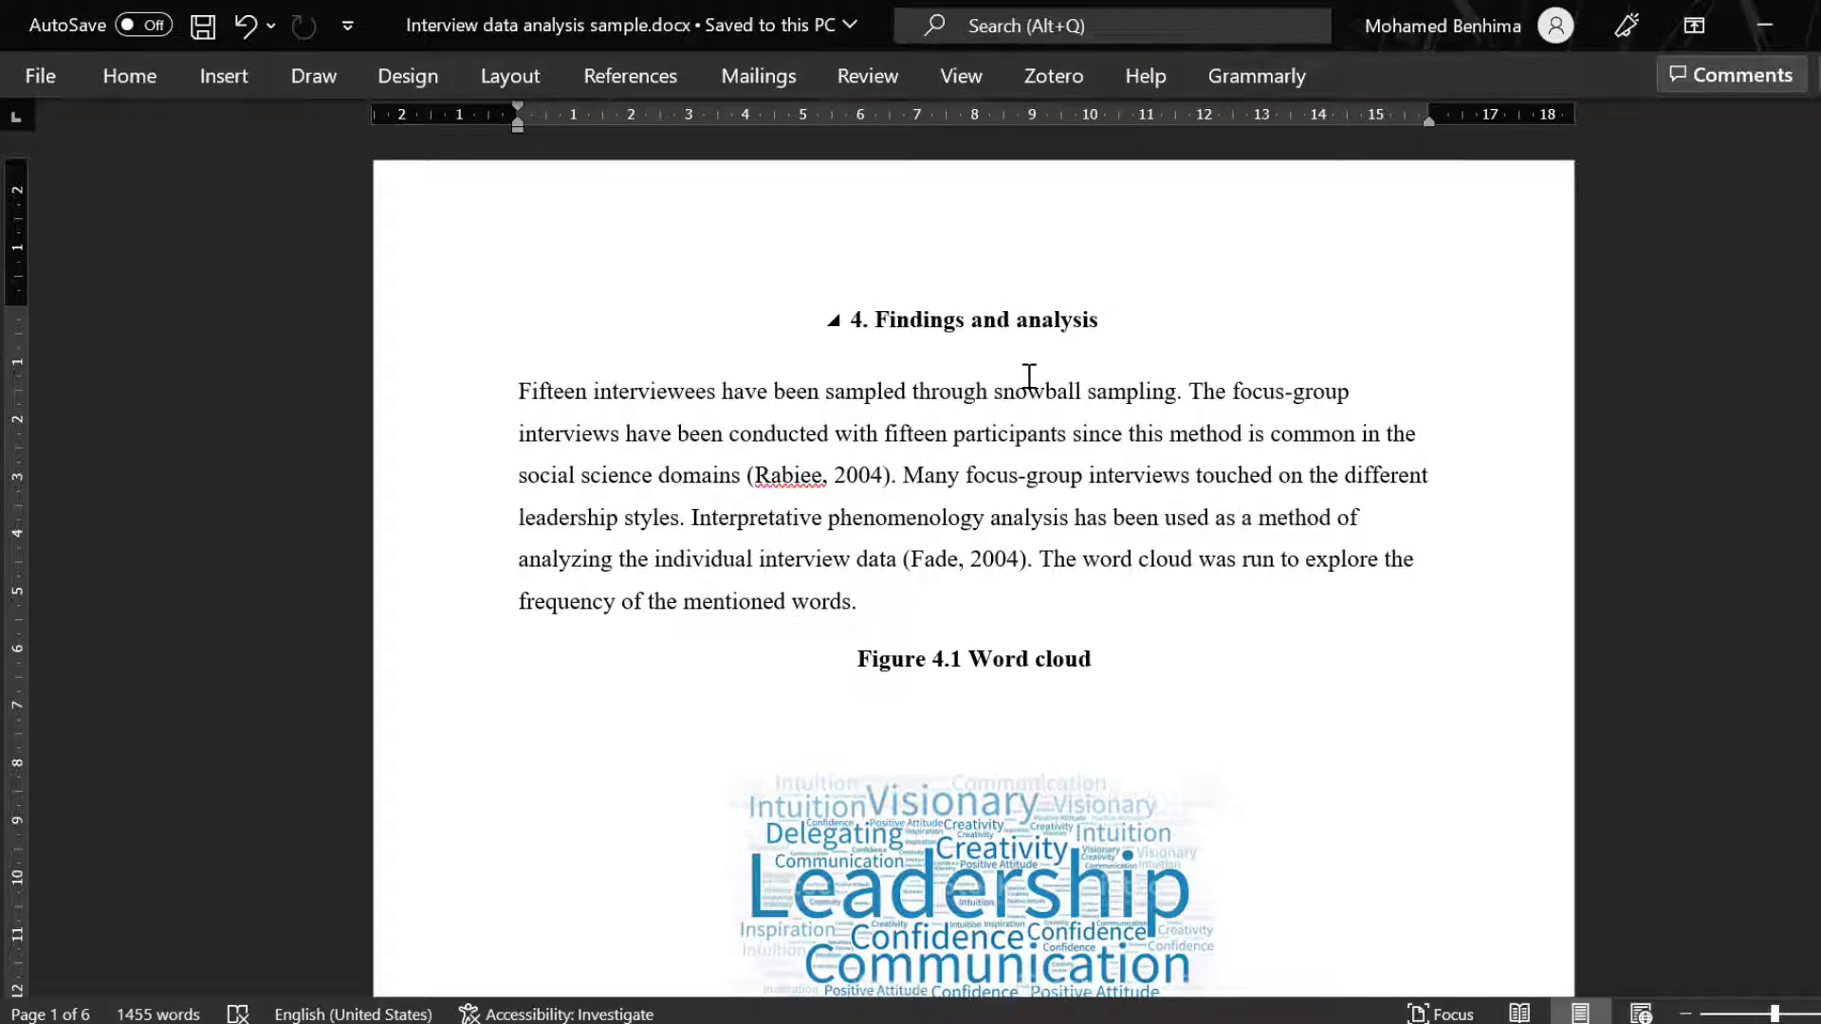
pyautogui.scroll(-1, 1037, 384)
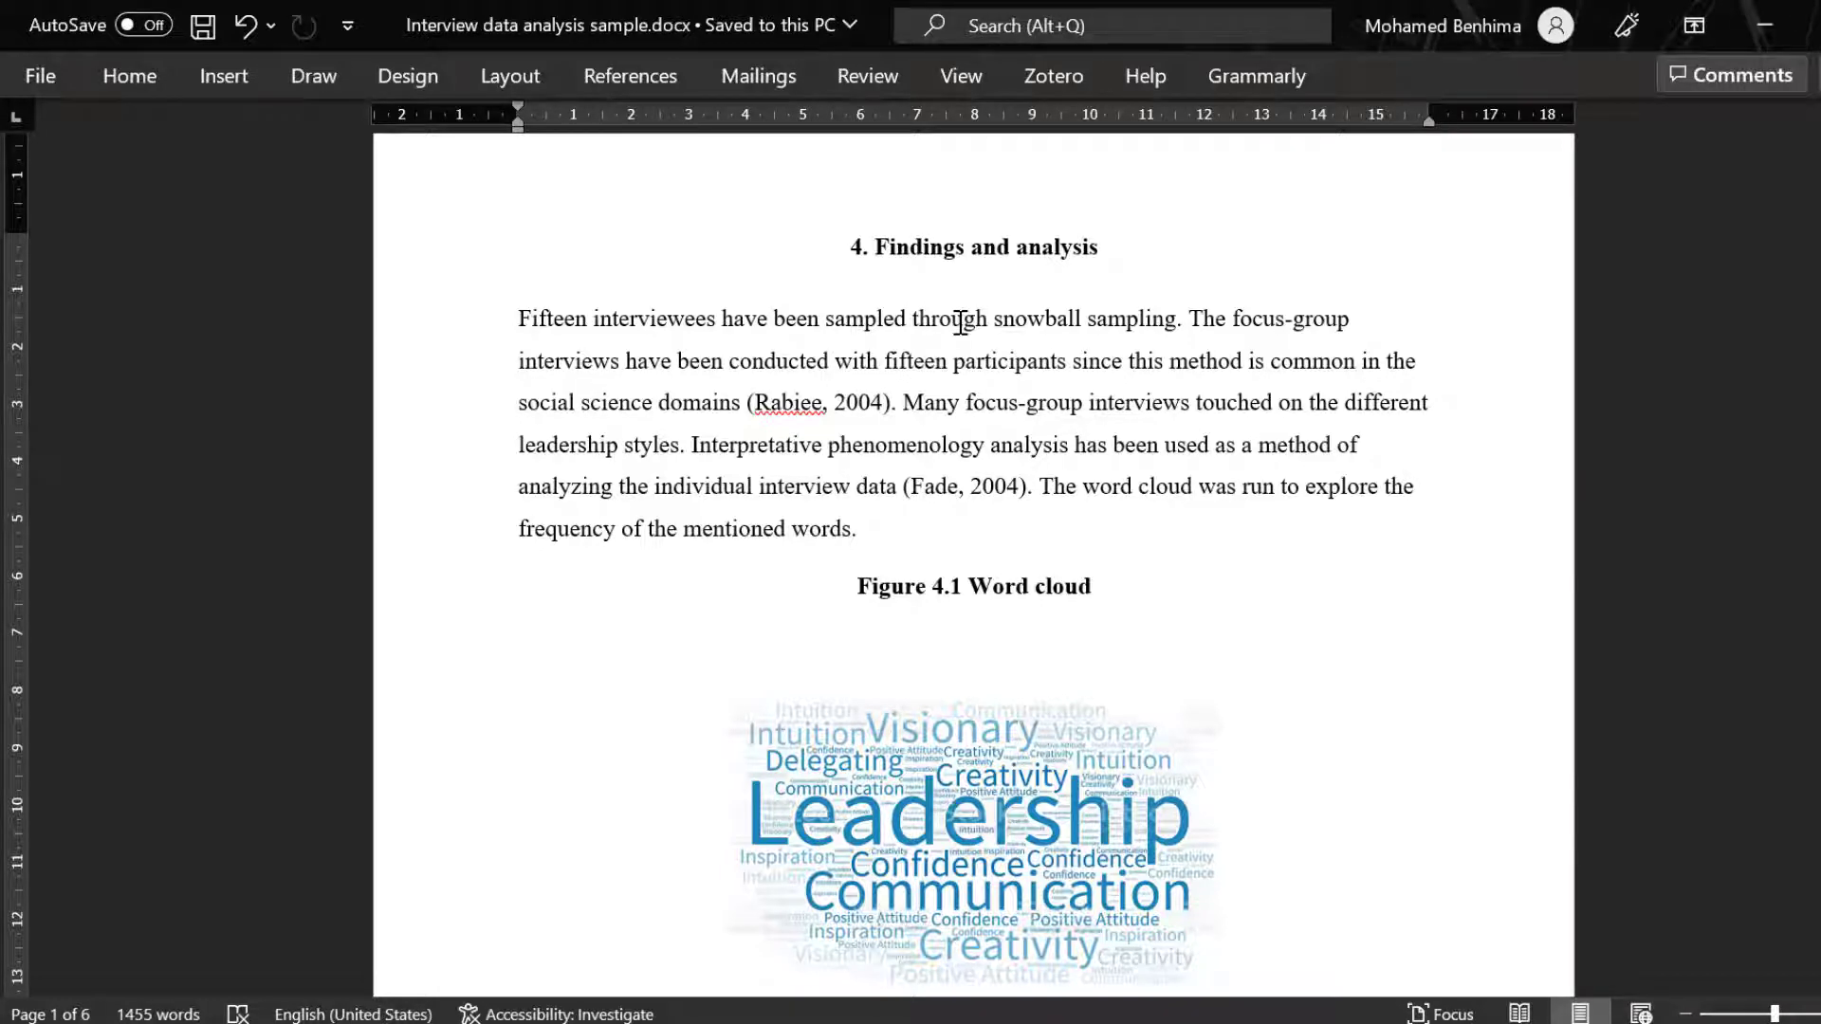
pyautogui.scroll(-1, 960, 323)
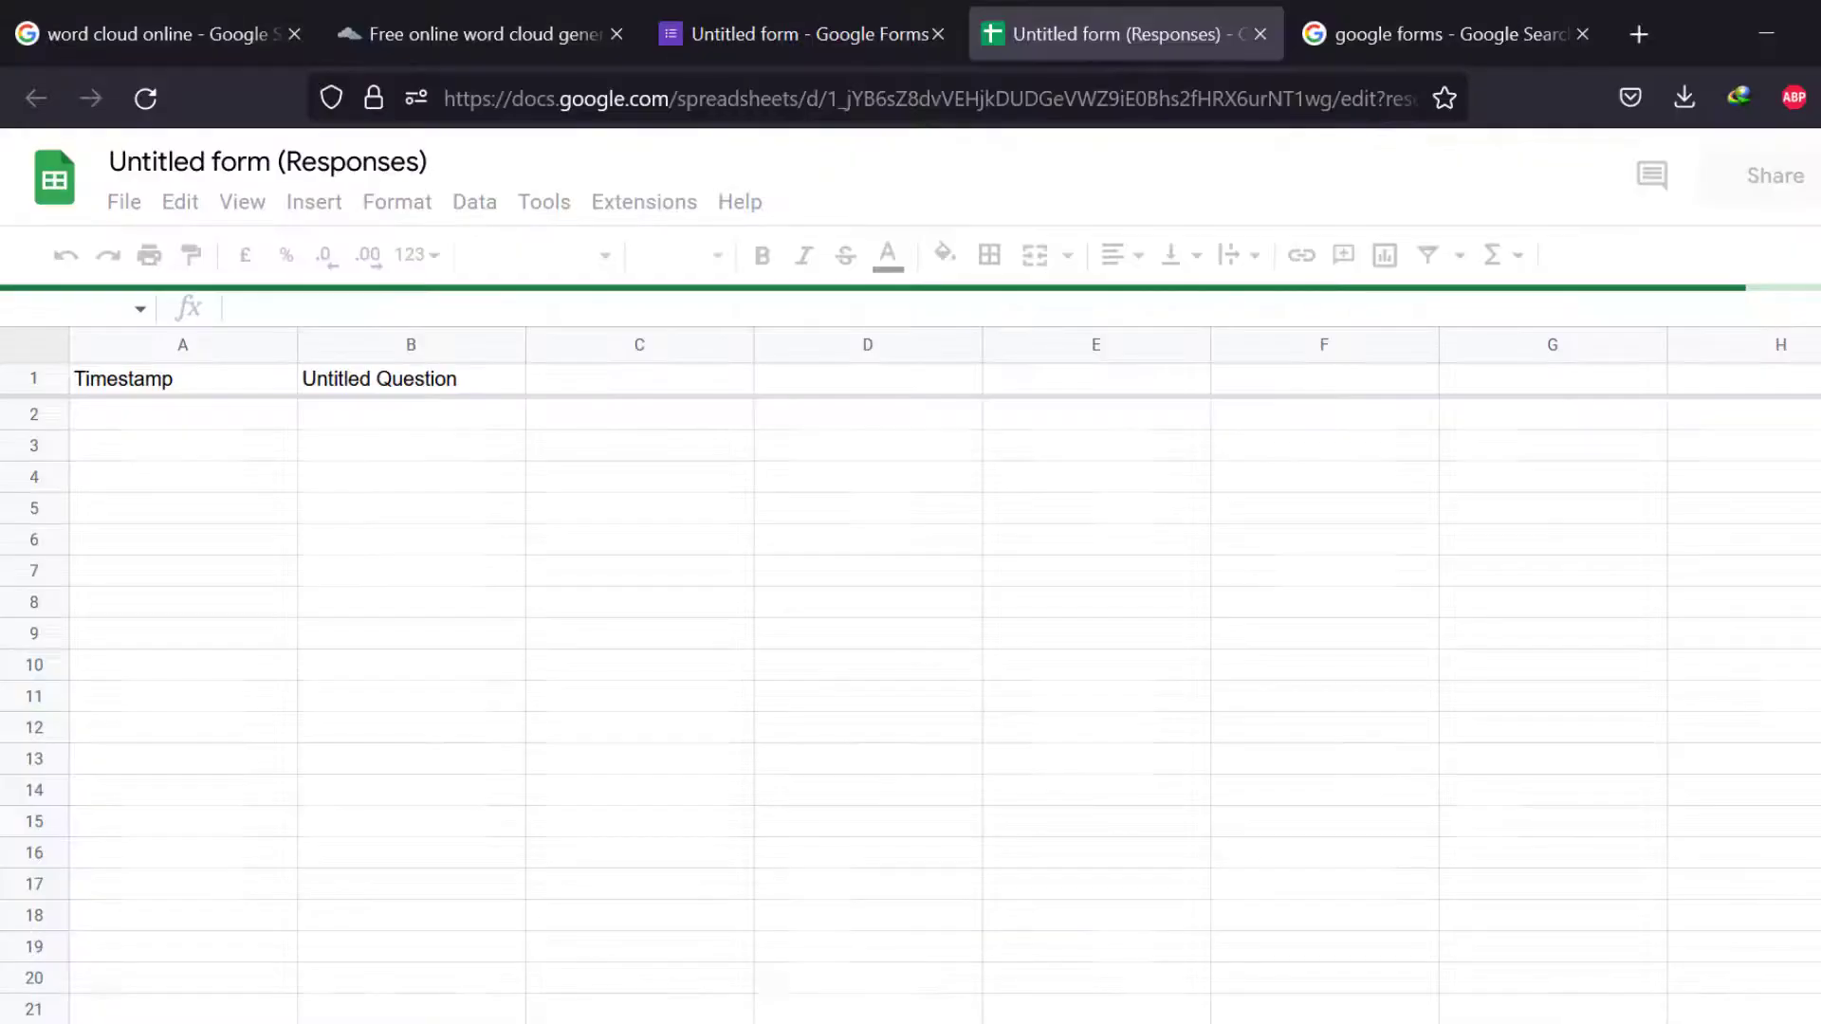
# Move through the browser tabs to the Google Forms responses page.
pyautogui.click(766, 21)
pyautogui.click(445, 21)
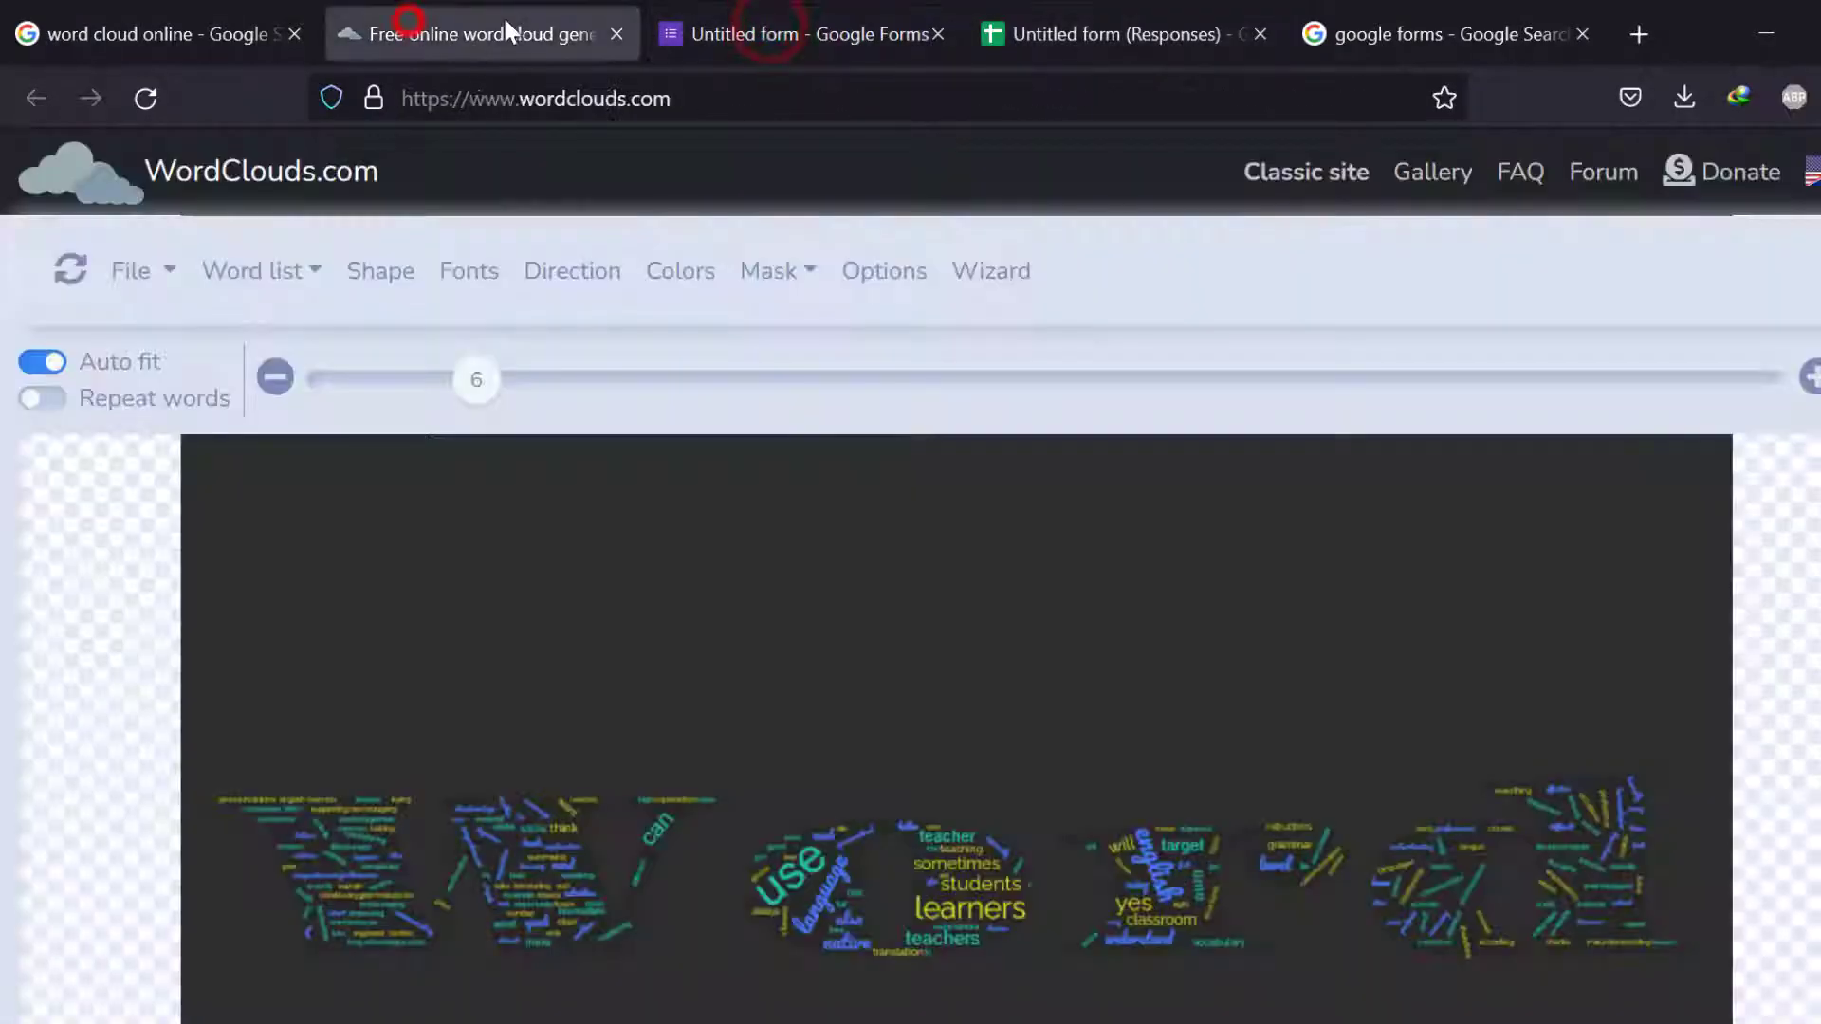
pyautogui.click(758, 19)
pyautogui.click(1304, 21)
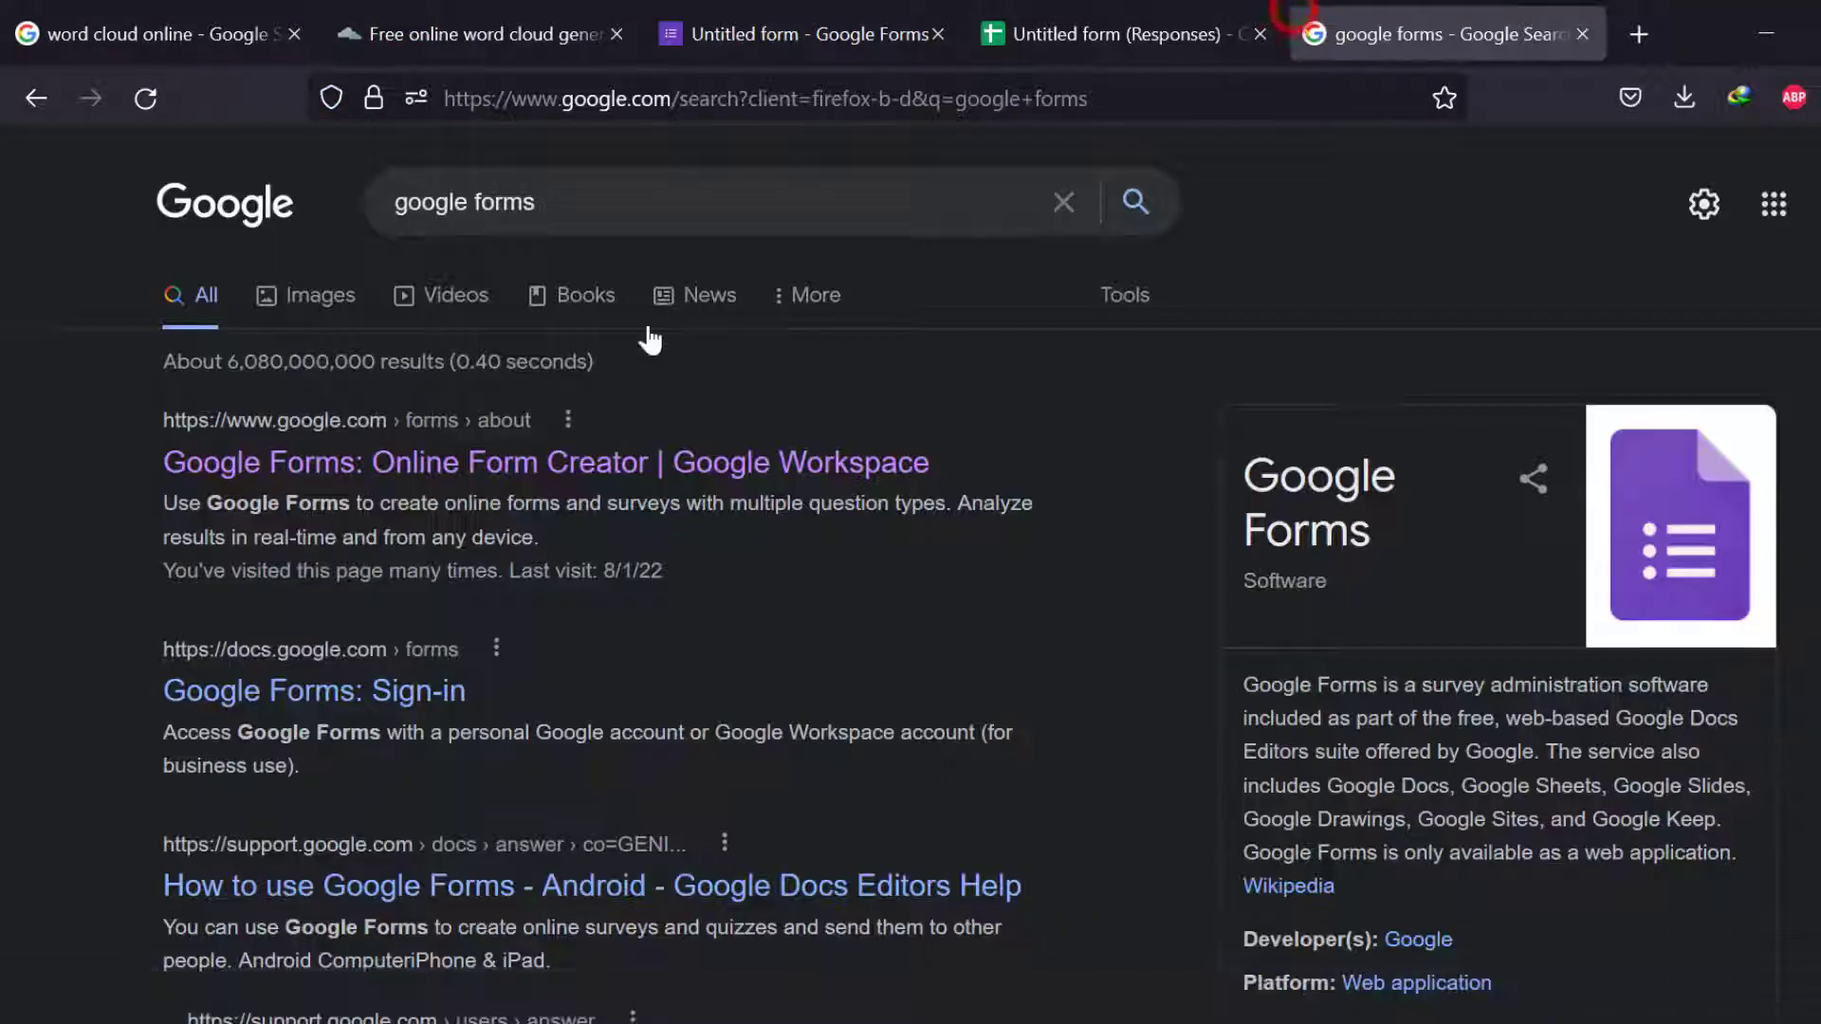
pyautogui.click(766, 36)
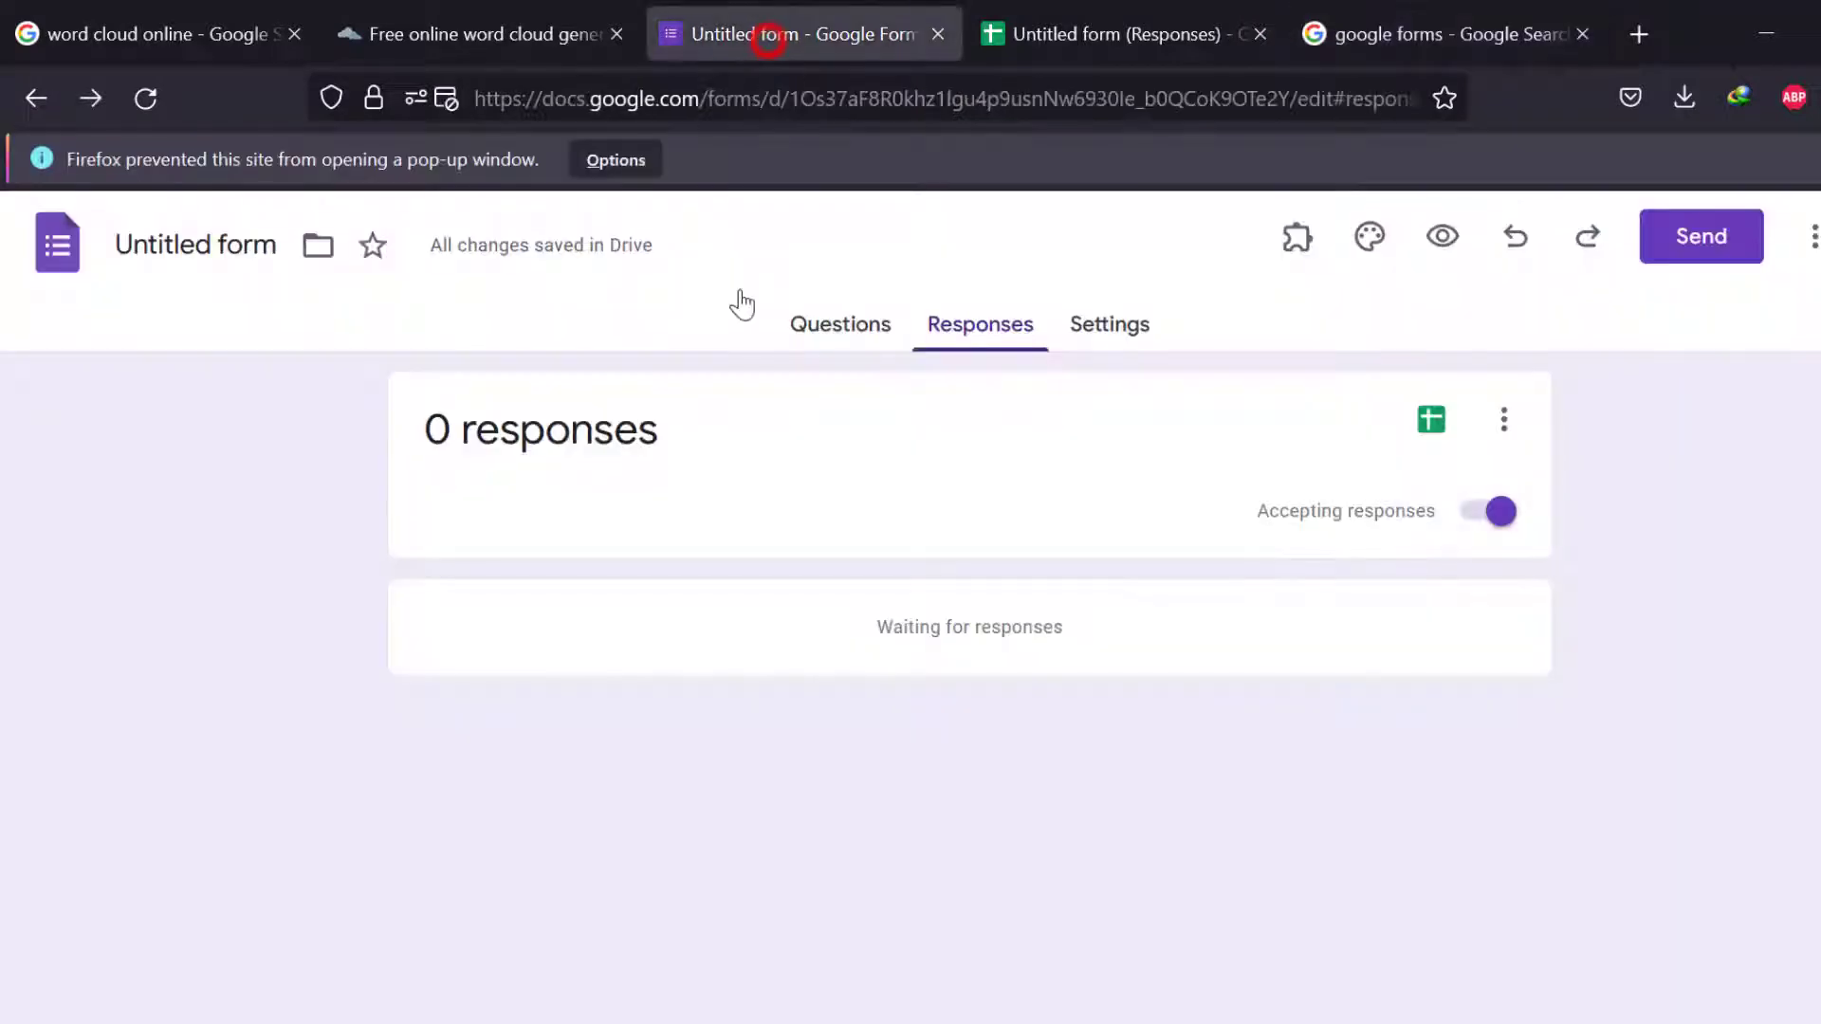
# Check the question type of the form's single Paragraph question in the Questions editor.
pyautogui.click(844, 330)
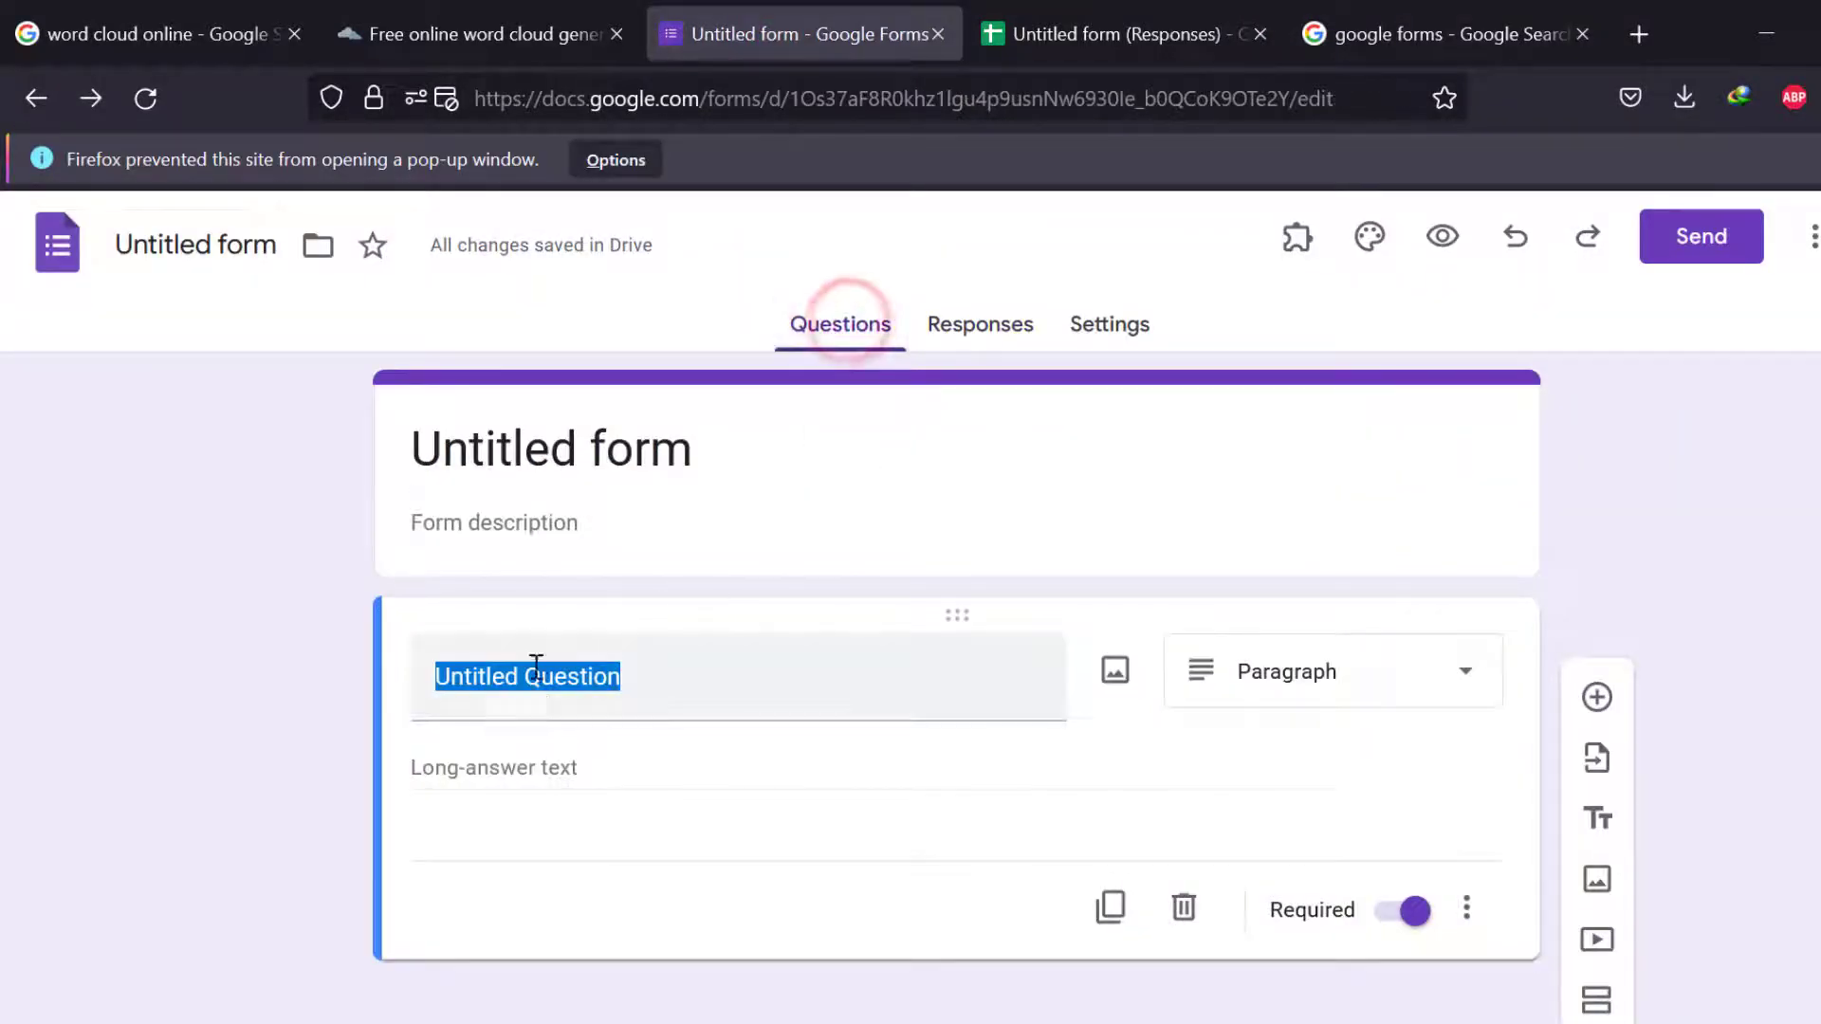
pyautogui.click(1345, 681)
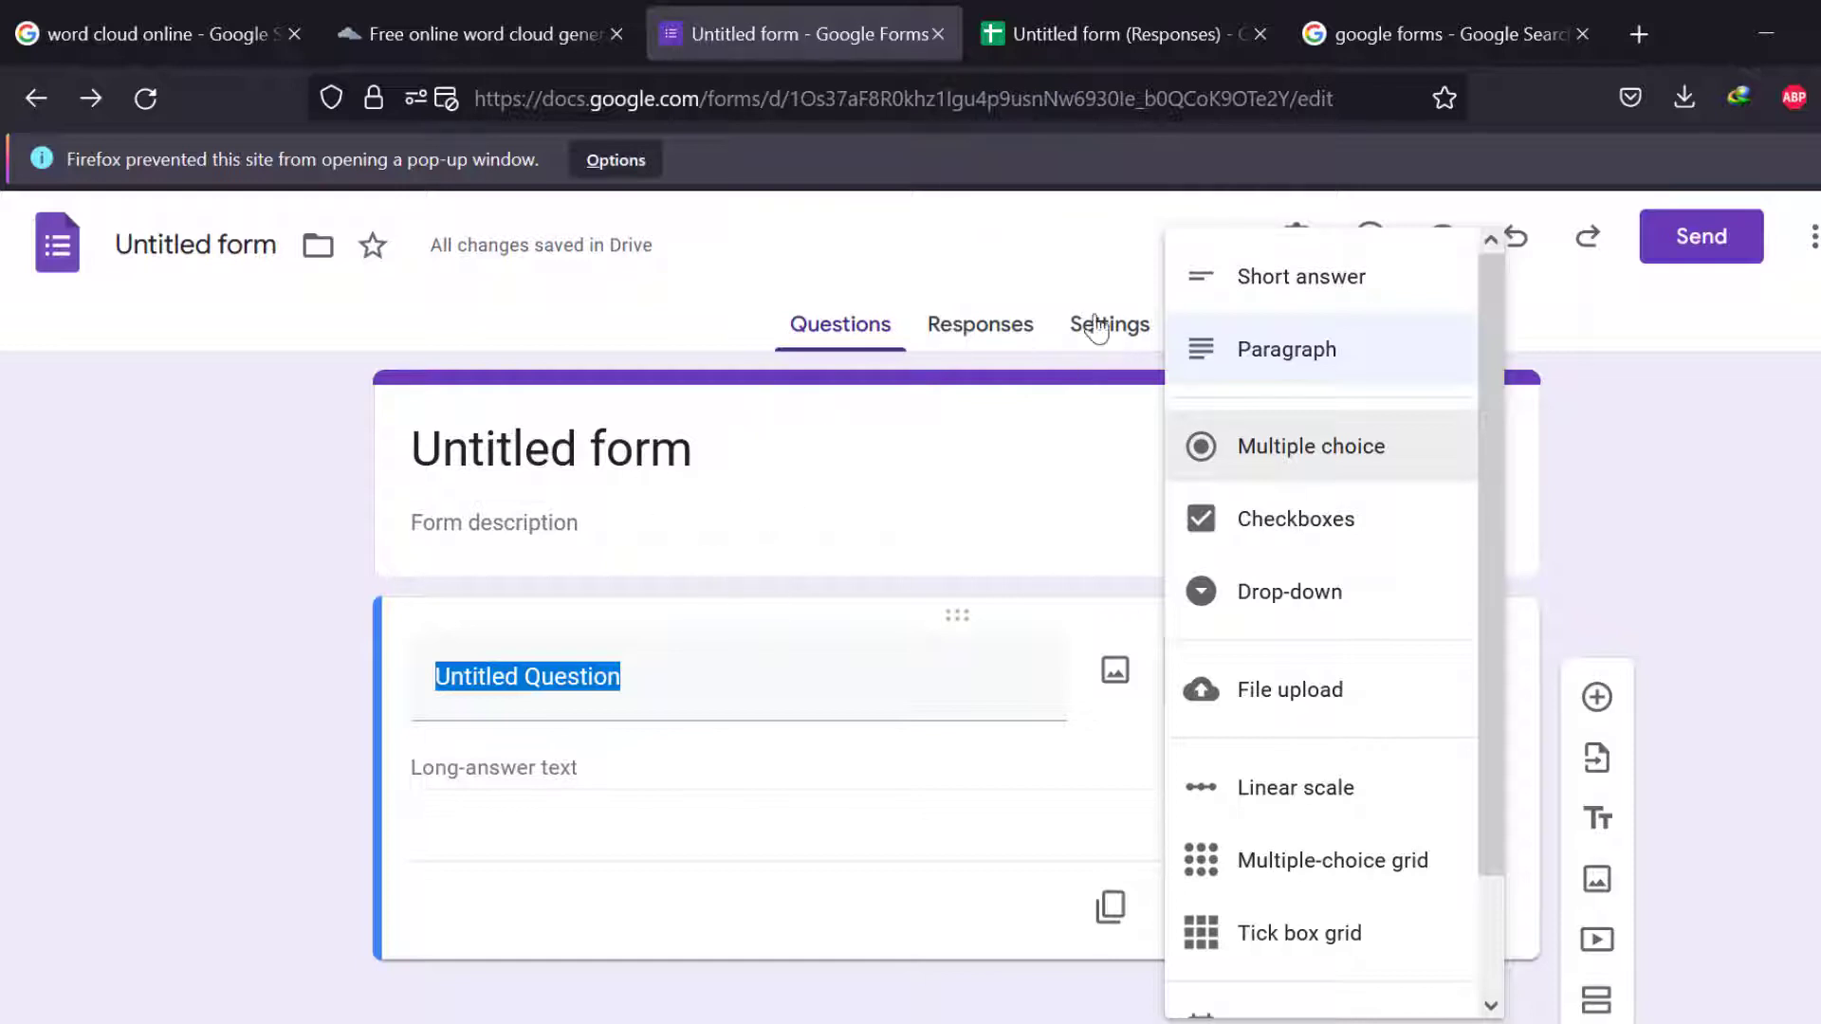
pyautogui.click(937, 411)
# Copy the form's shortened share link, then go to its Responses page.
pyautogui.click(1712, 235)
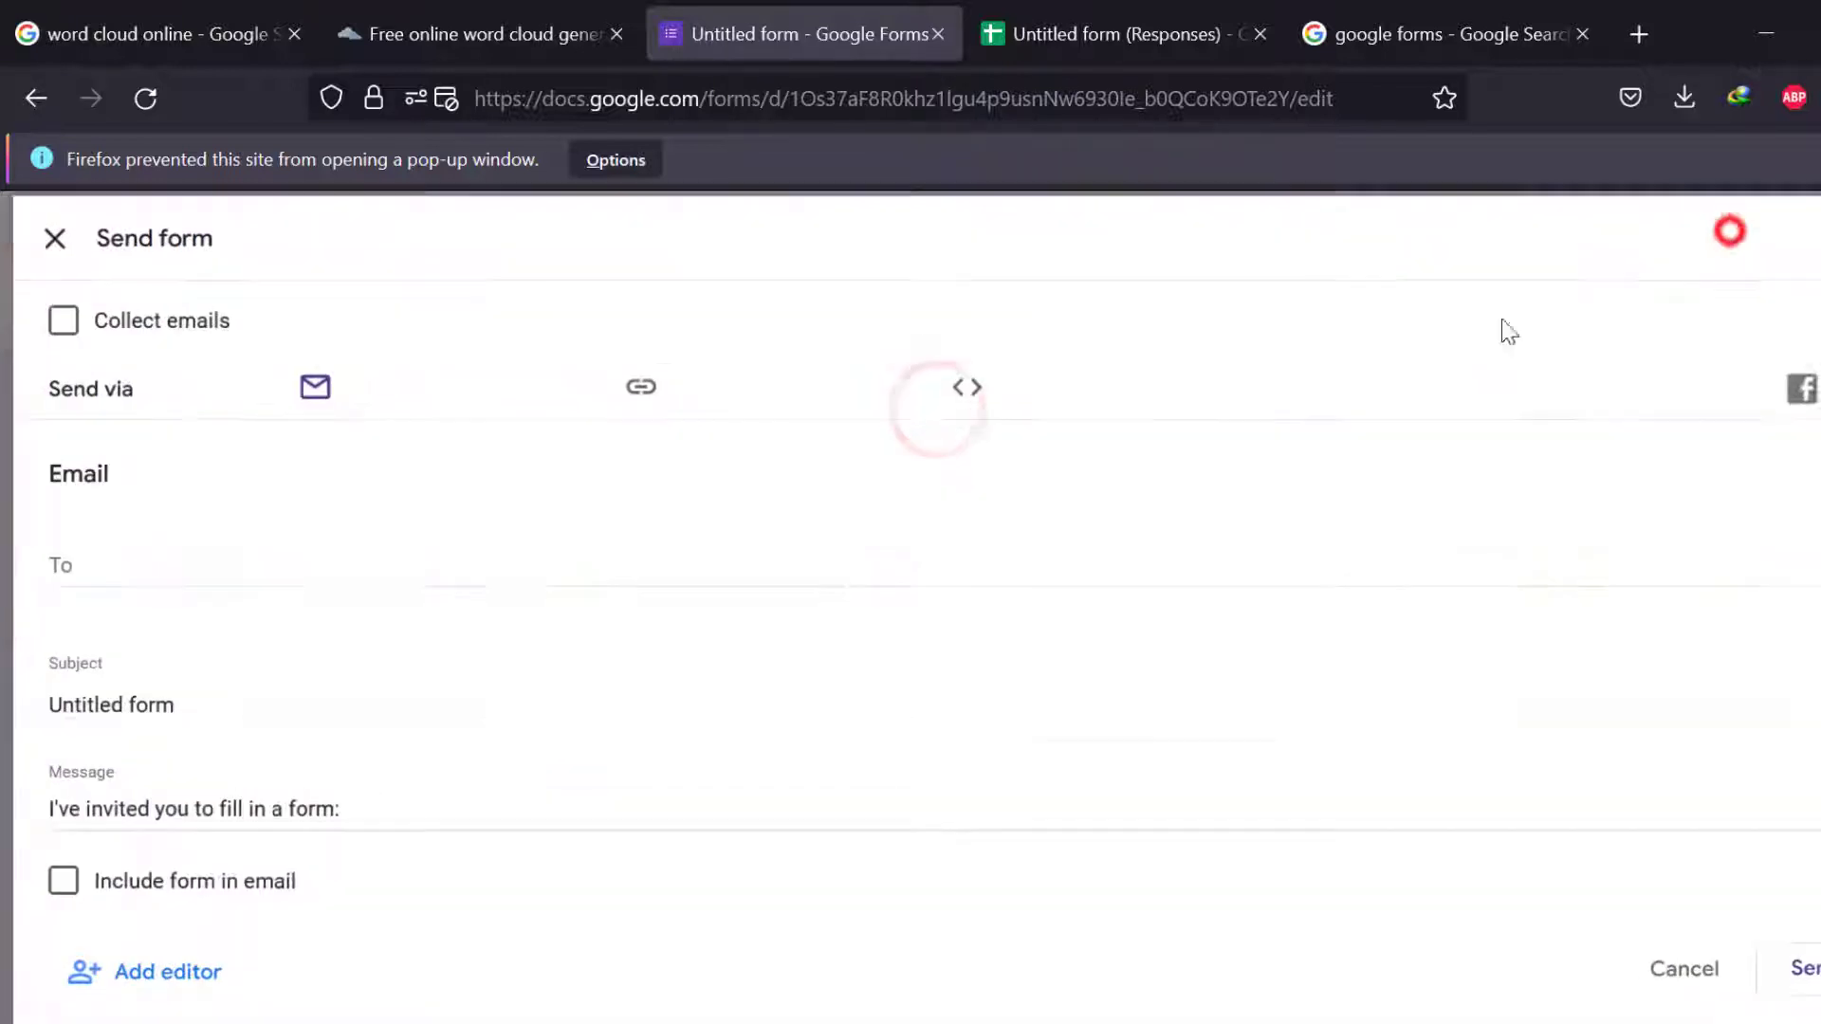
pyautogui.click(636, 383)
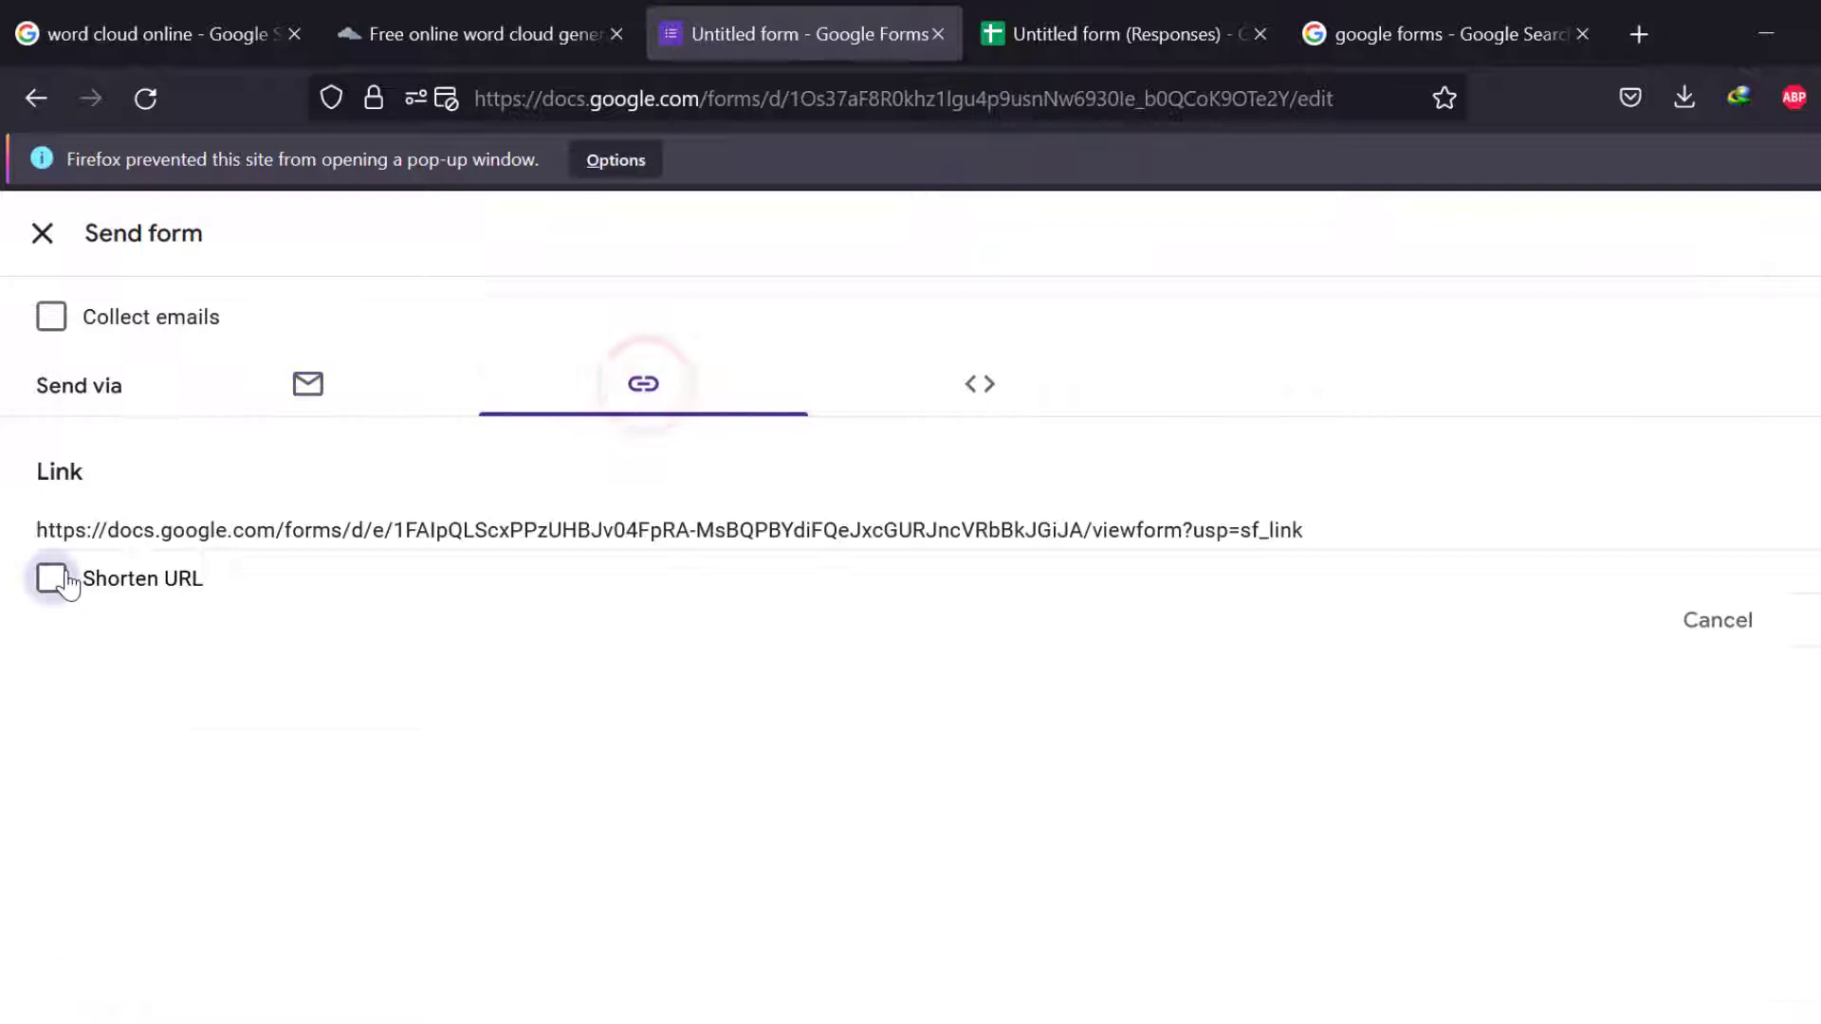
pyautogui.click(53, 576)
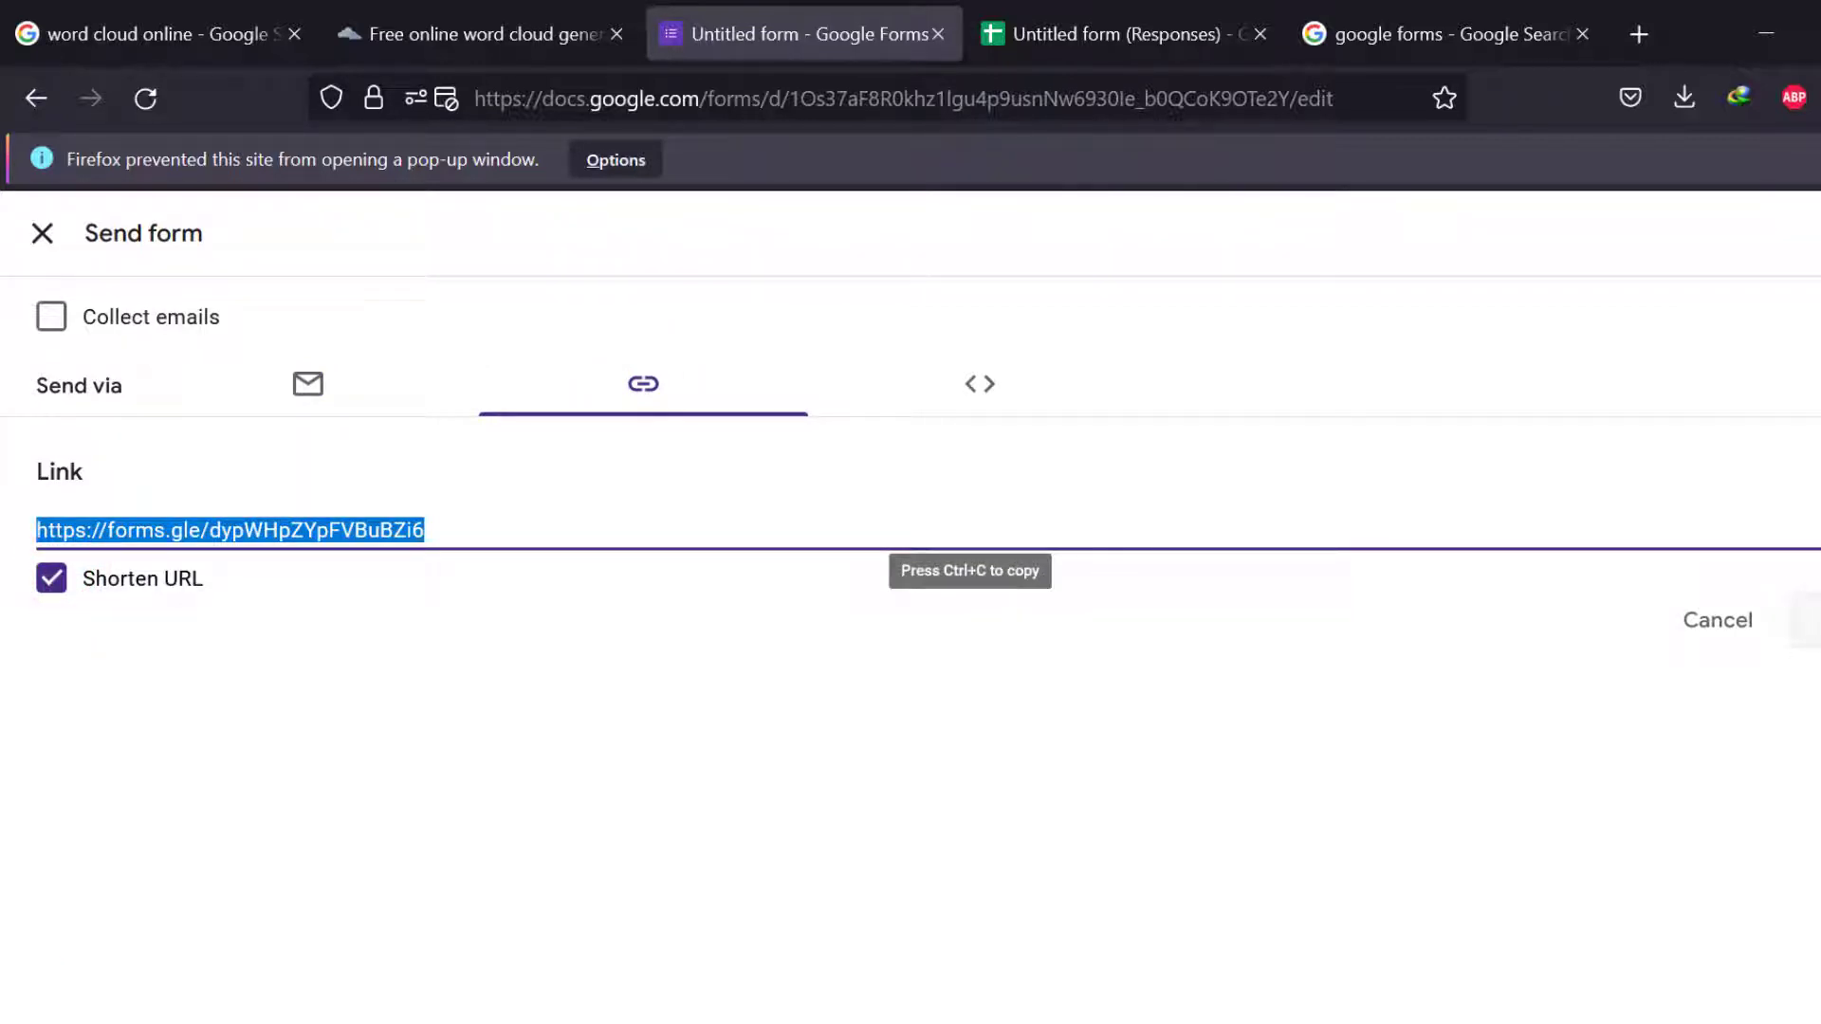
pyautogui.hotkey('ctrl', 'c')
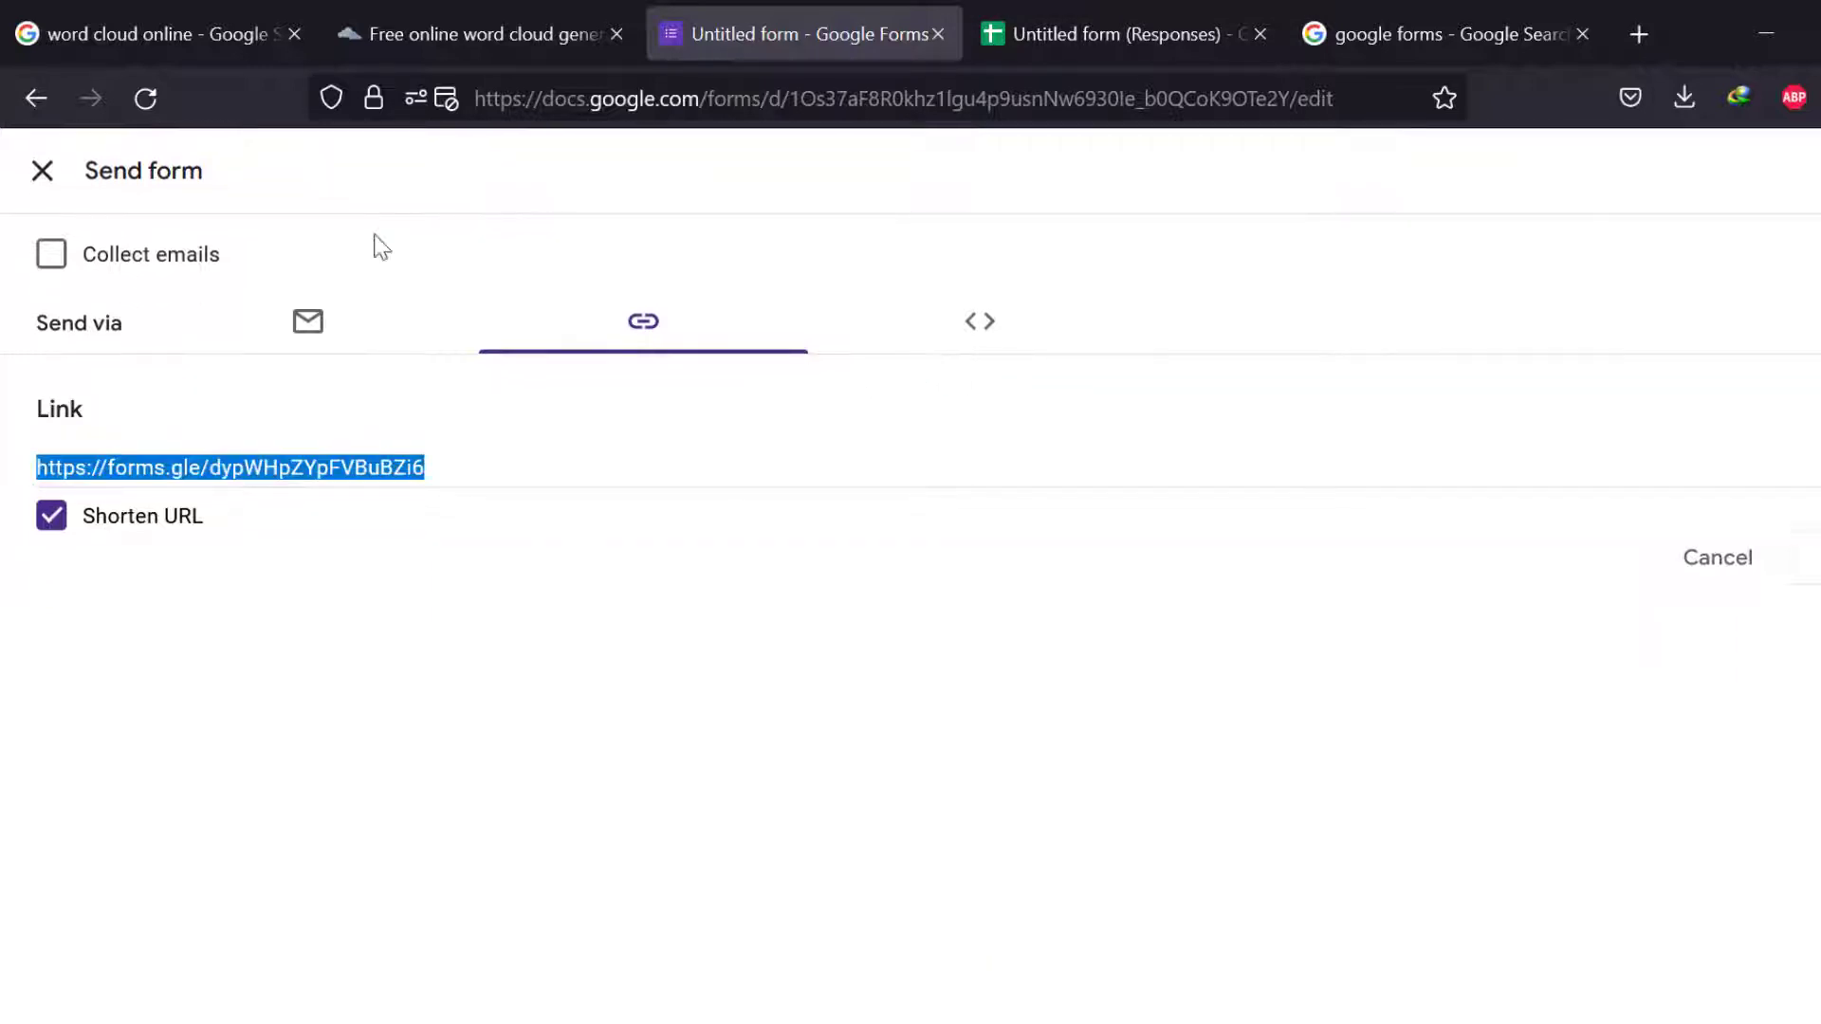
pyautogui.click(45, 167)
pyautogui.click(953, 271)
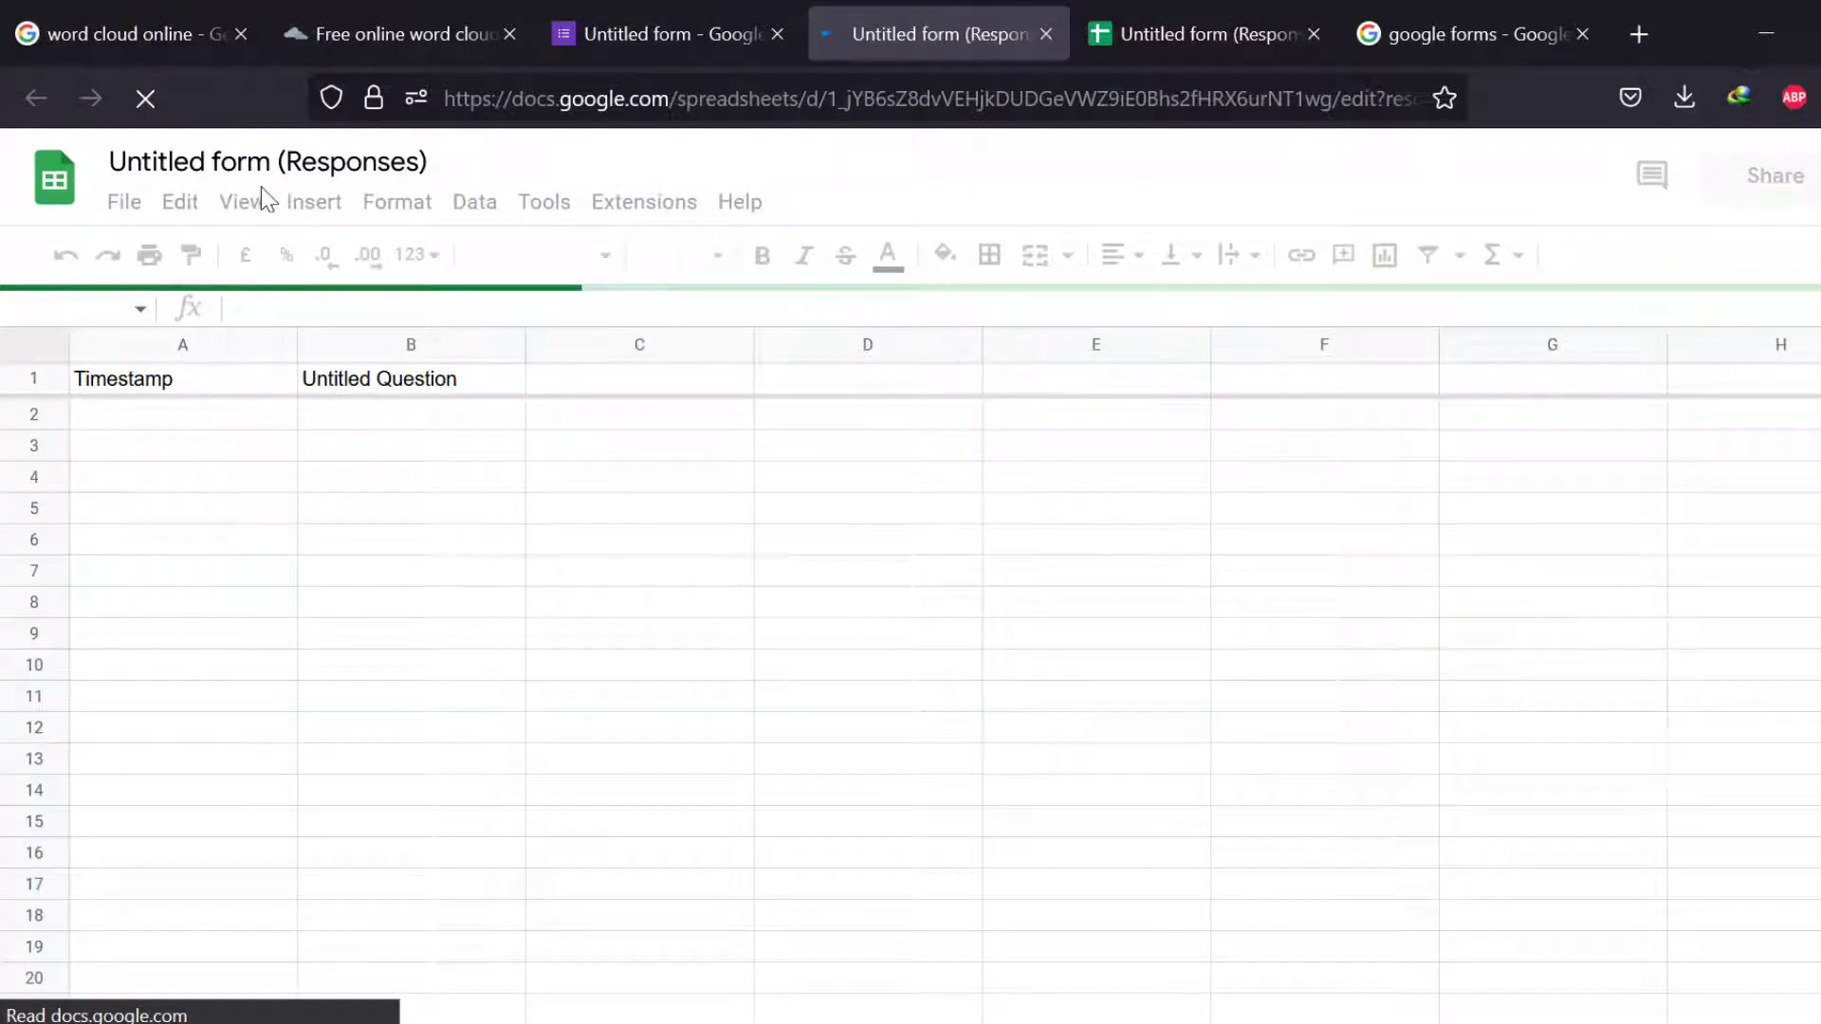
pyautogui.click(121, 203)
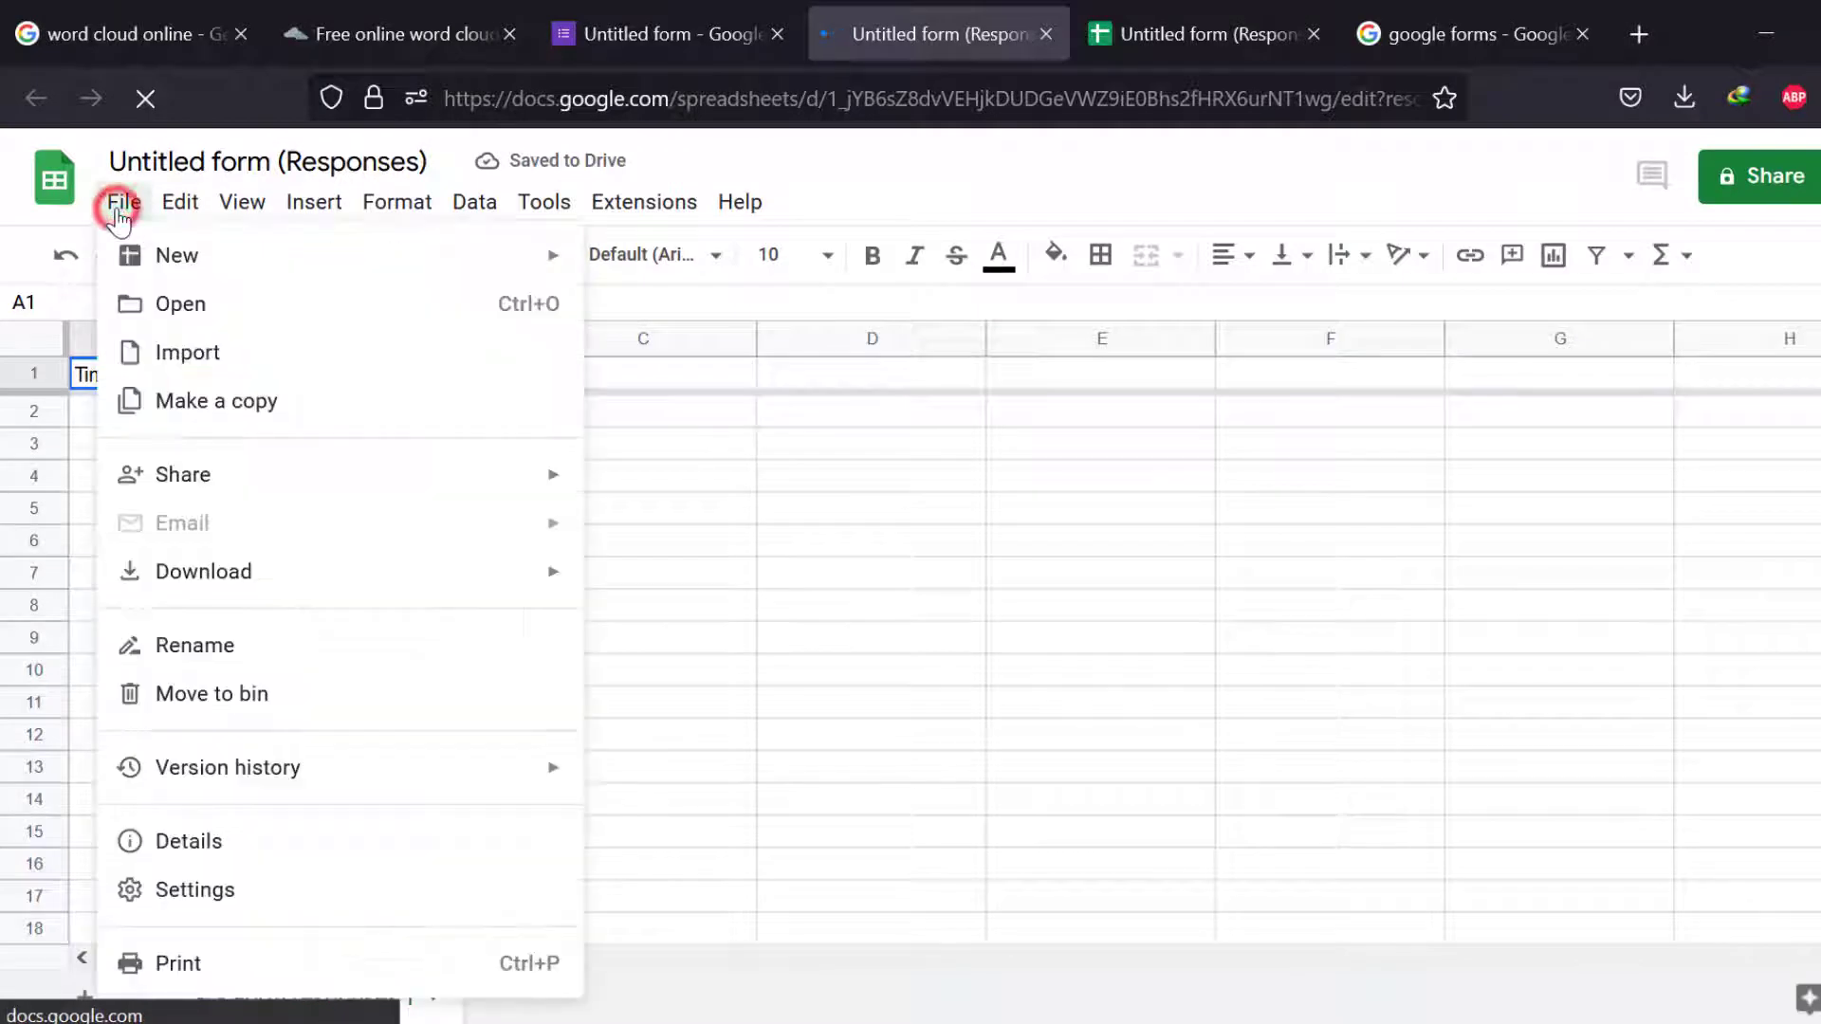
pyautogui.moveTo(187, 569)
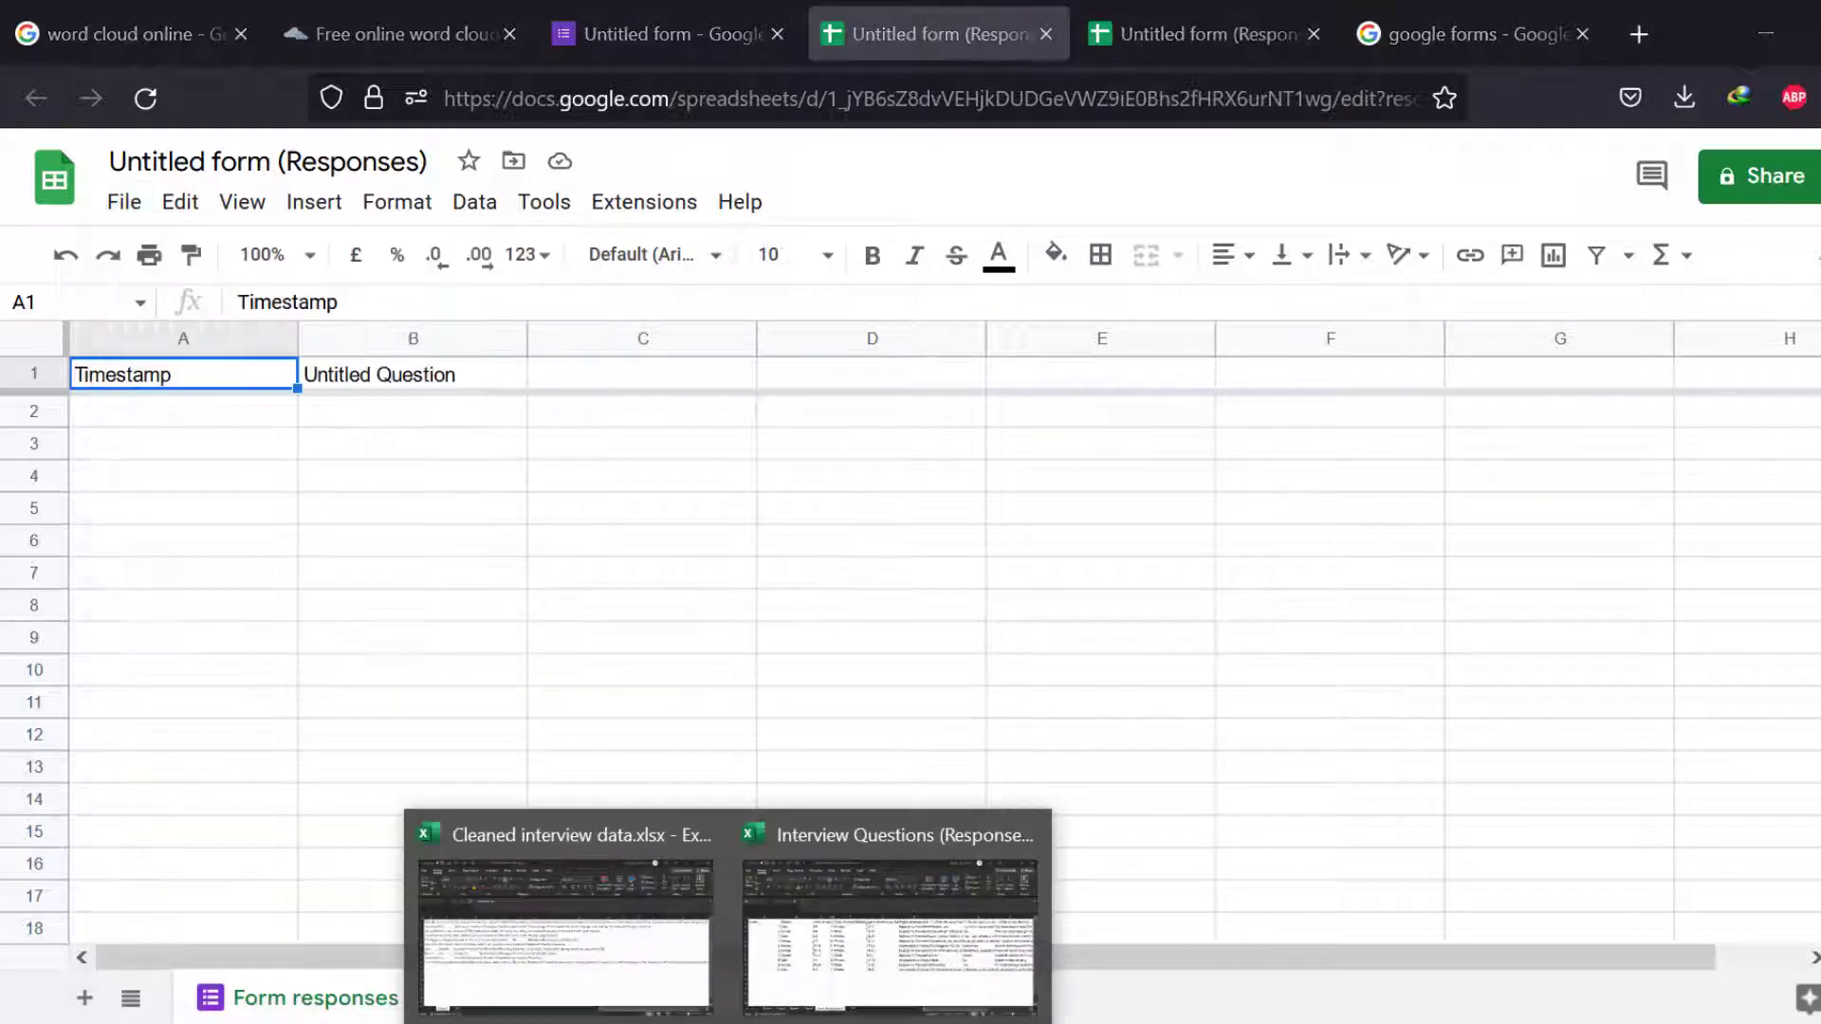
# Bring the Interview Questions (Responses) workbook forward and select the Gender answers B2:B11.
pyautogui.click(598, 935)
pyautogui.click(915, 919)
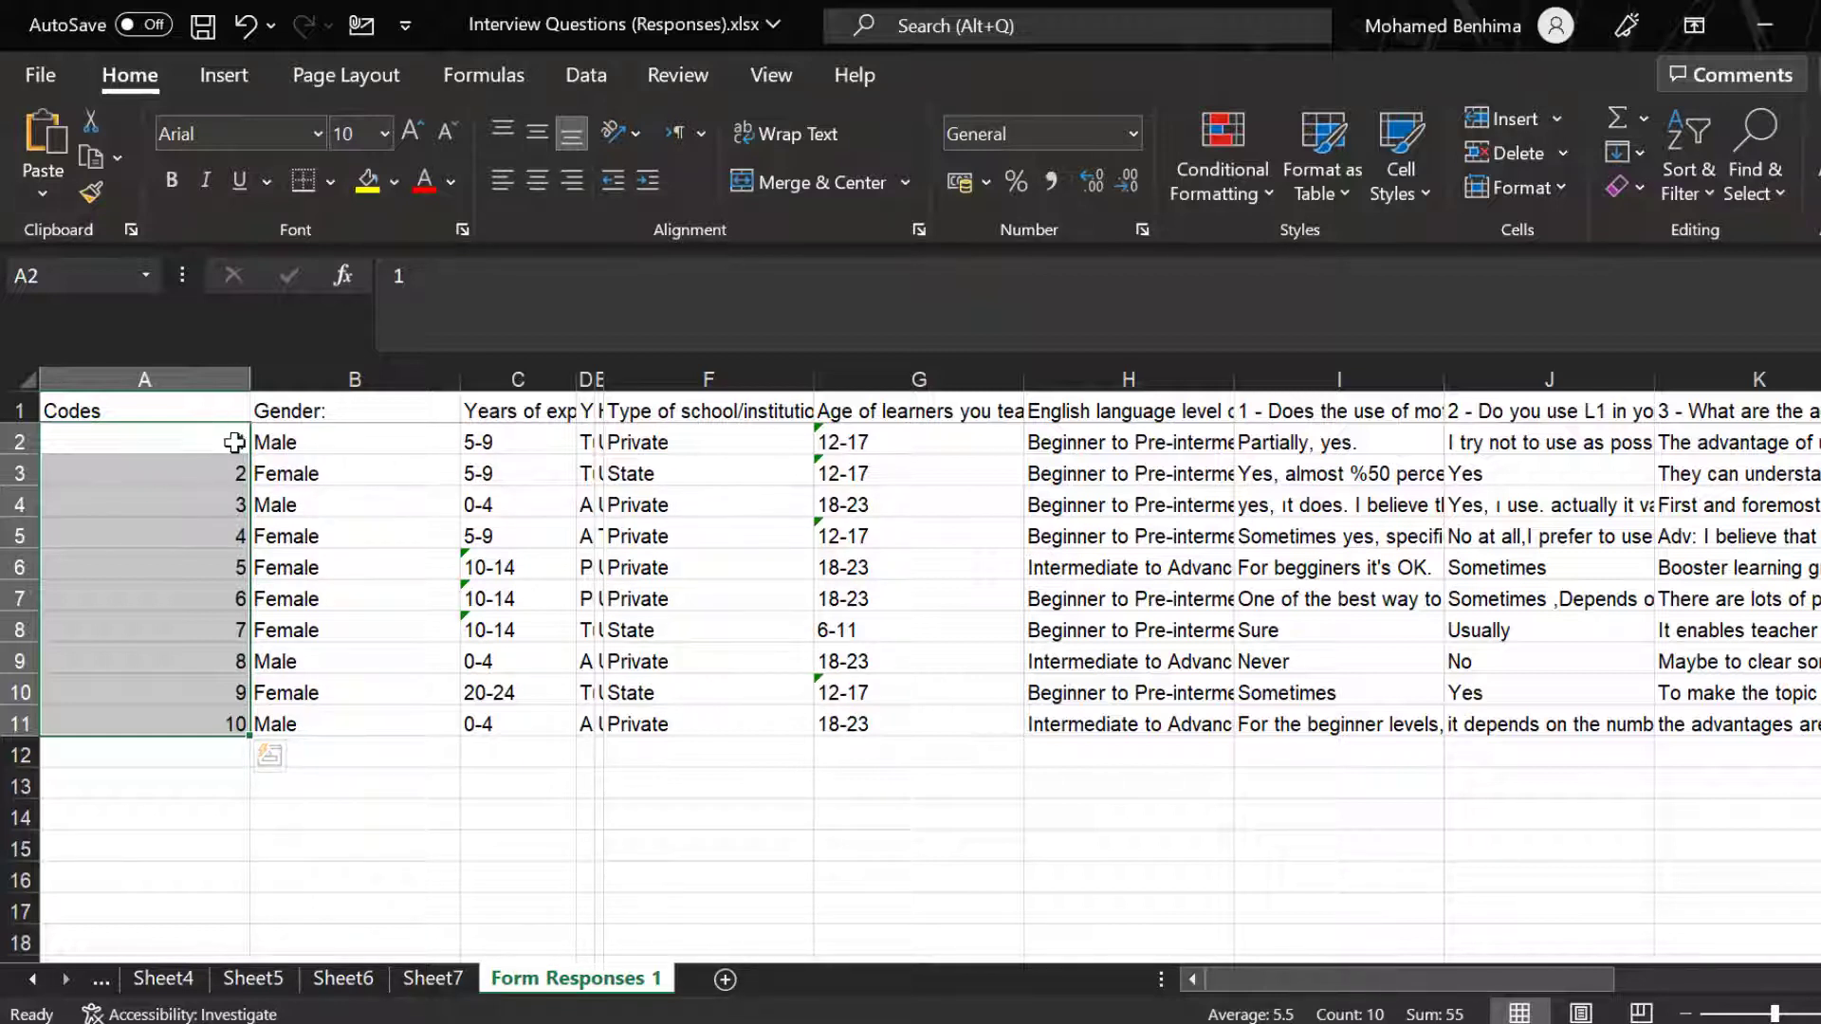
pyautogui.moveTo(294, 442); pyautogui.dragTo(297, 713)
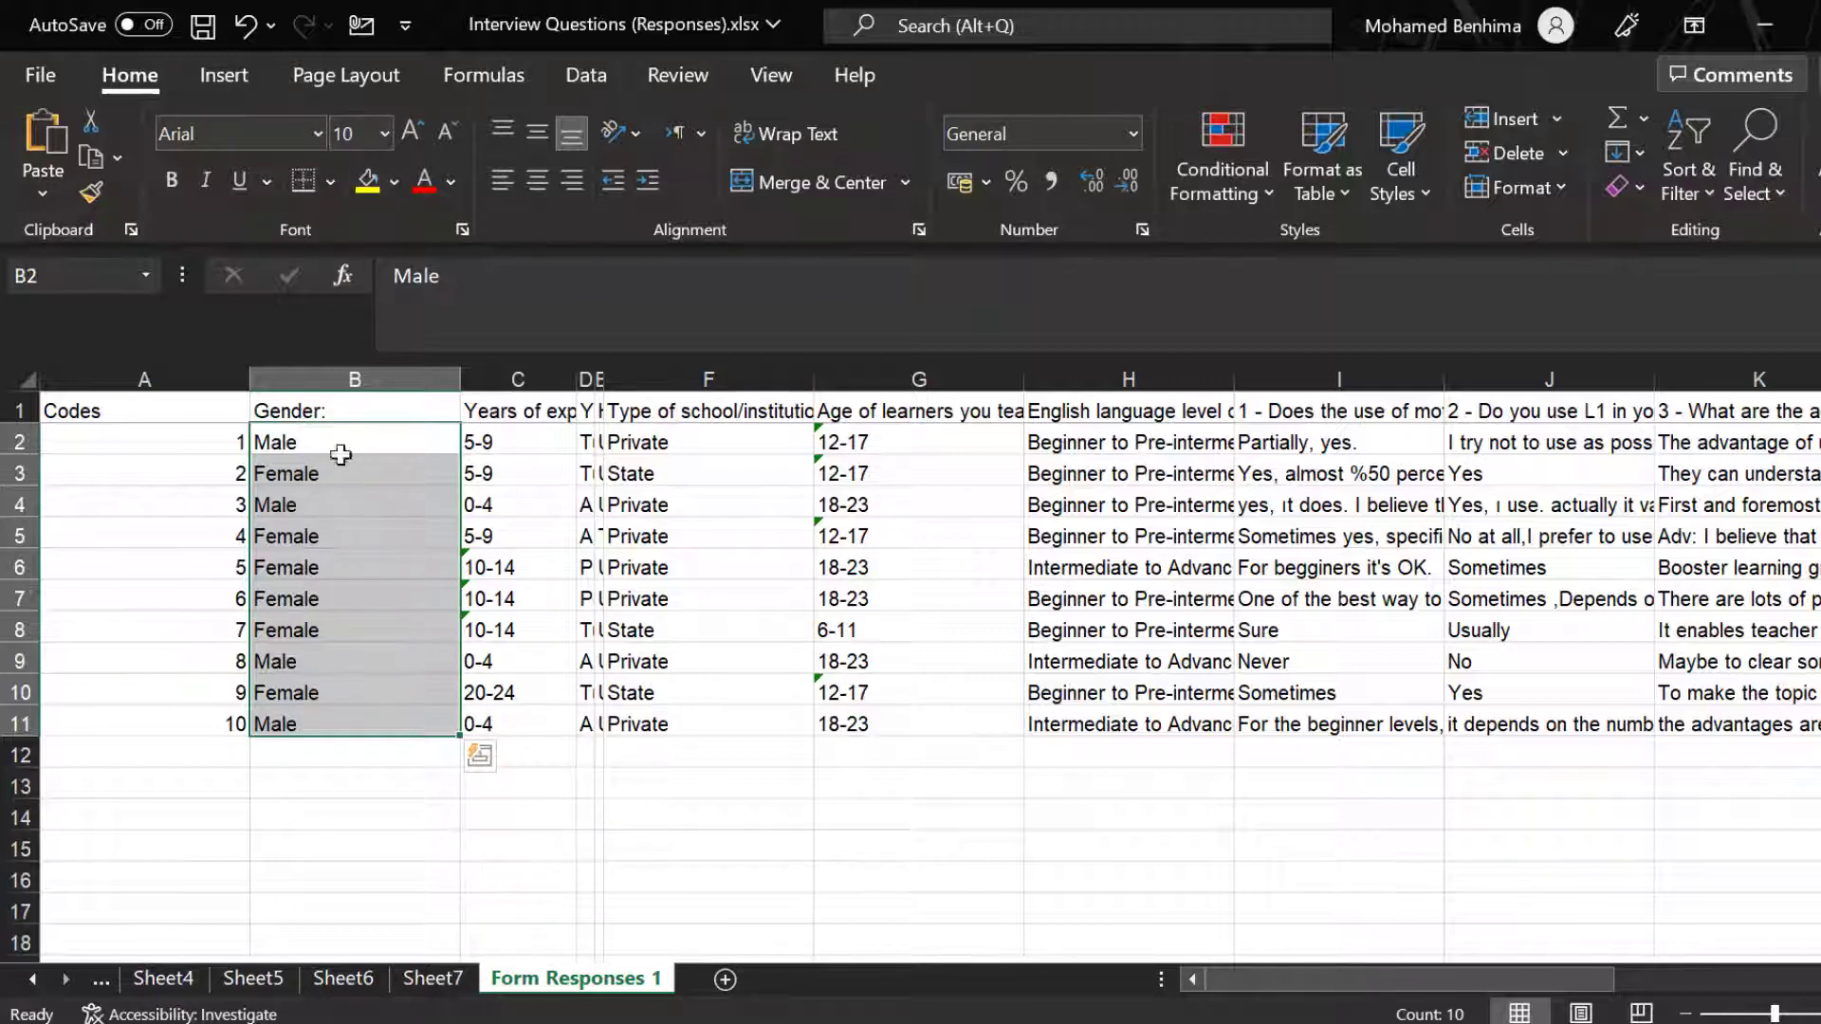
# Insert a recommended Clustered Column chart of Gender with data labels (Female 6, Male 4).
pyautogui.click(222, 76)
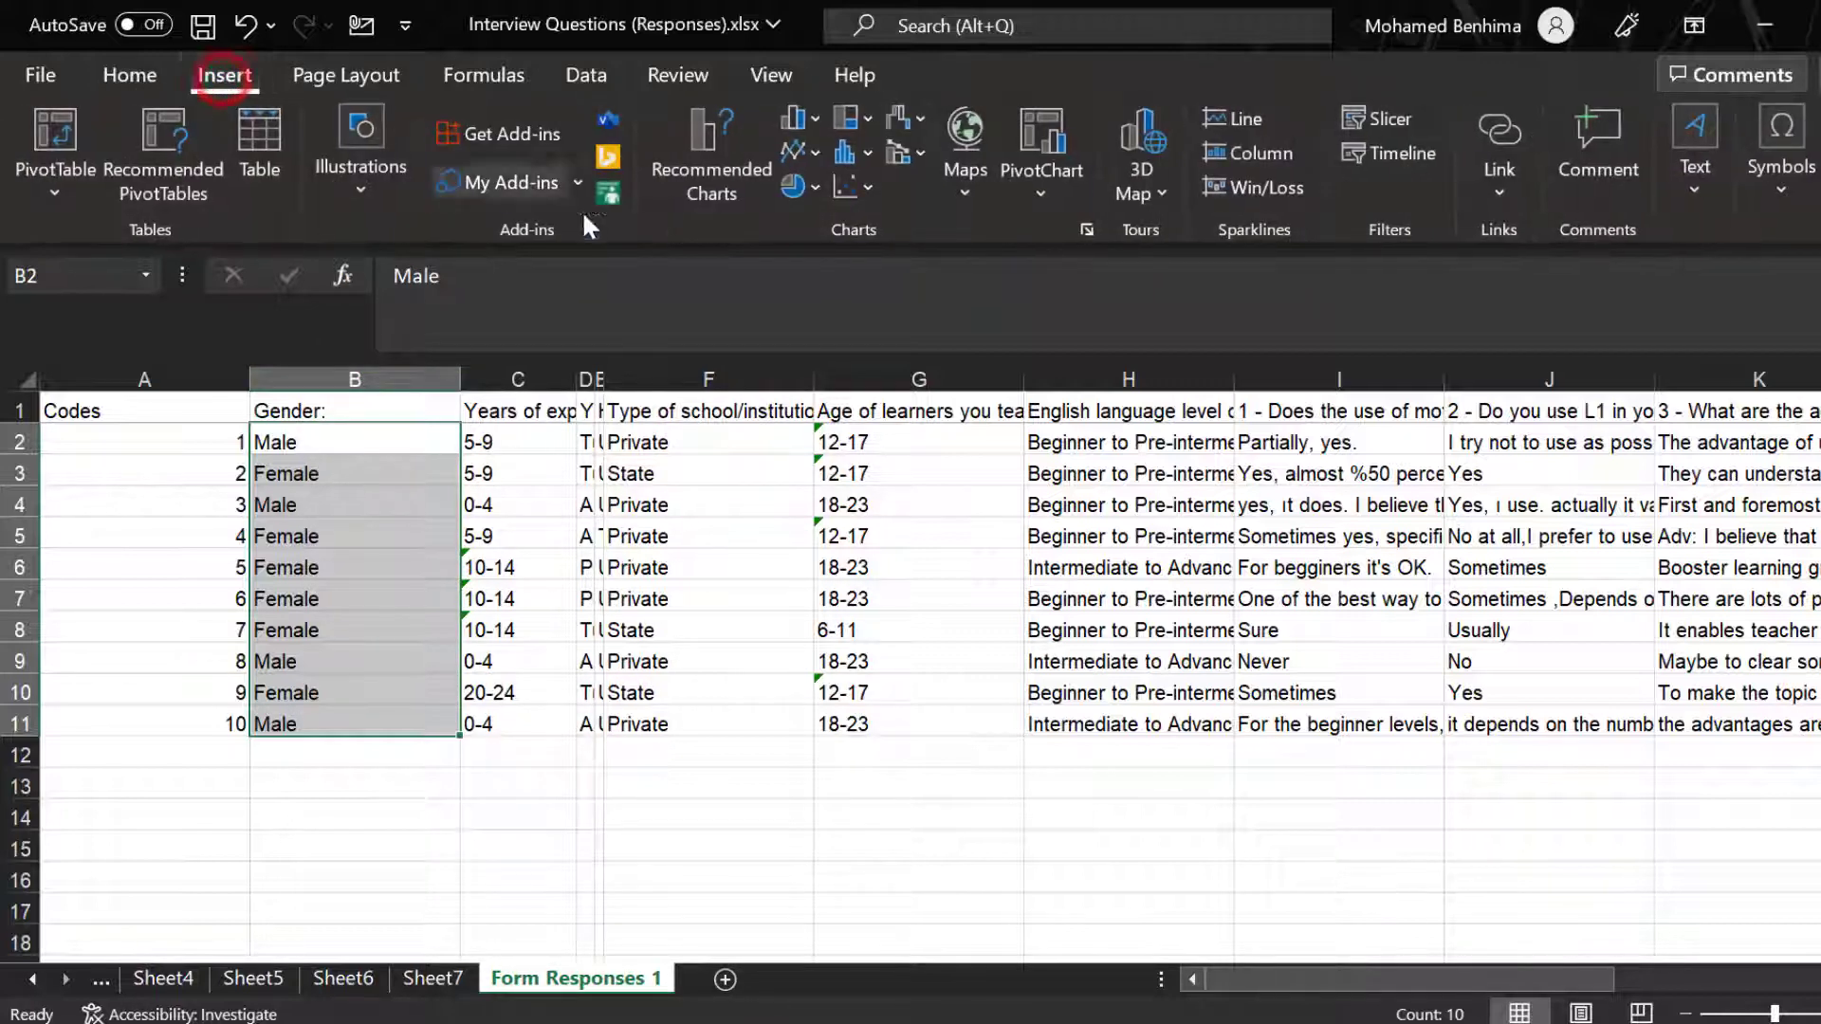
pyautogui.click(710, 187)
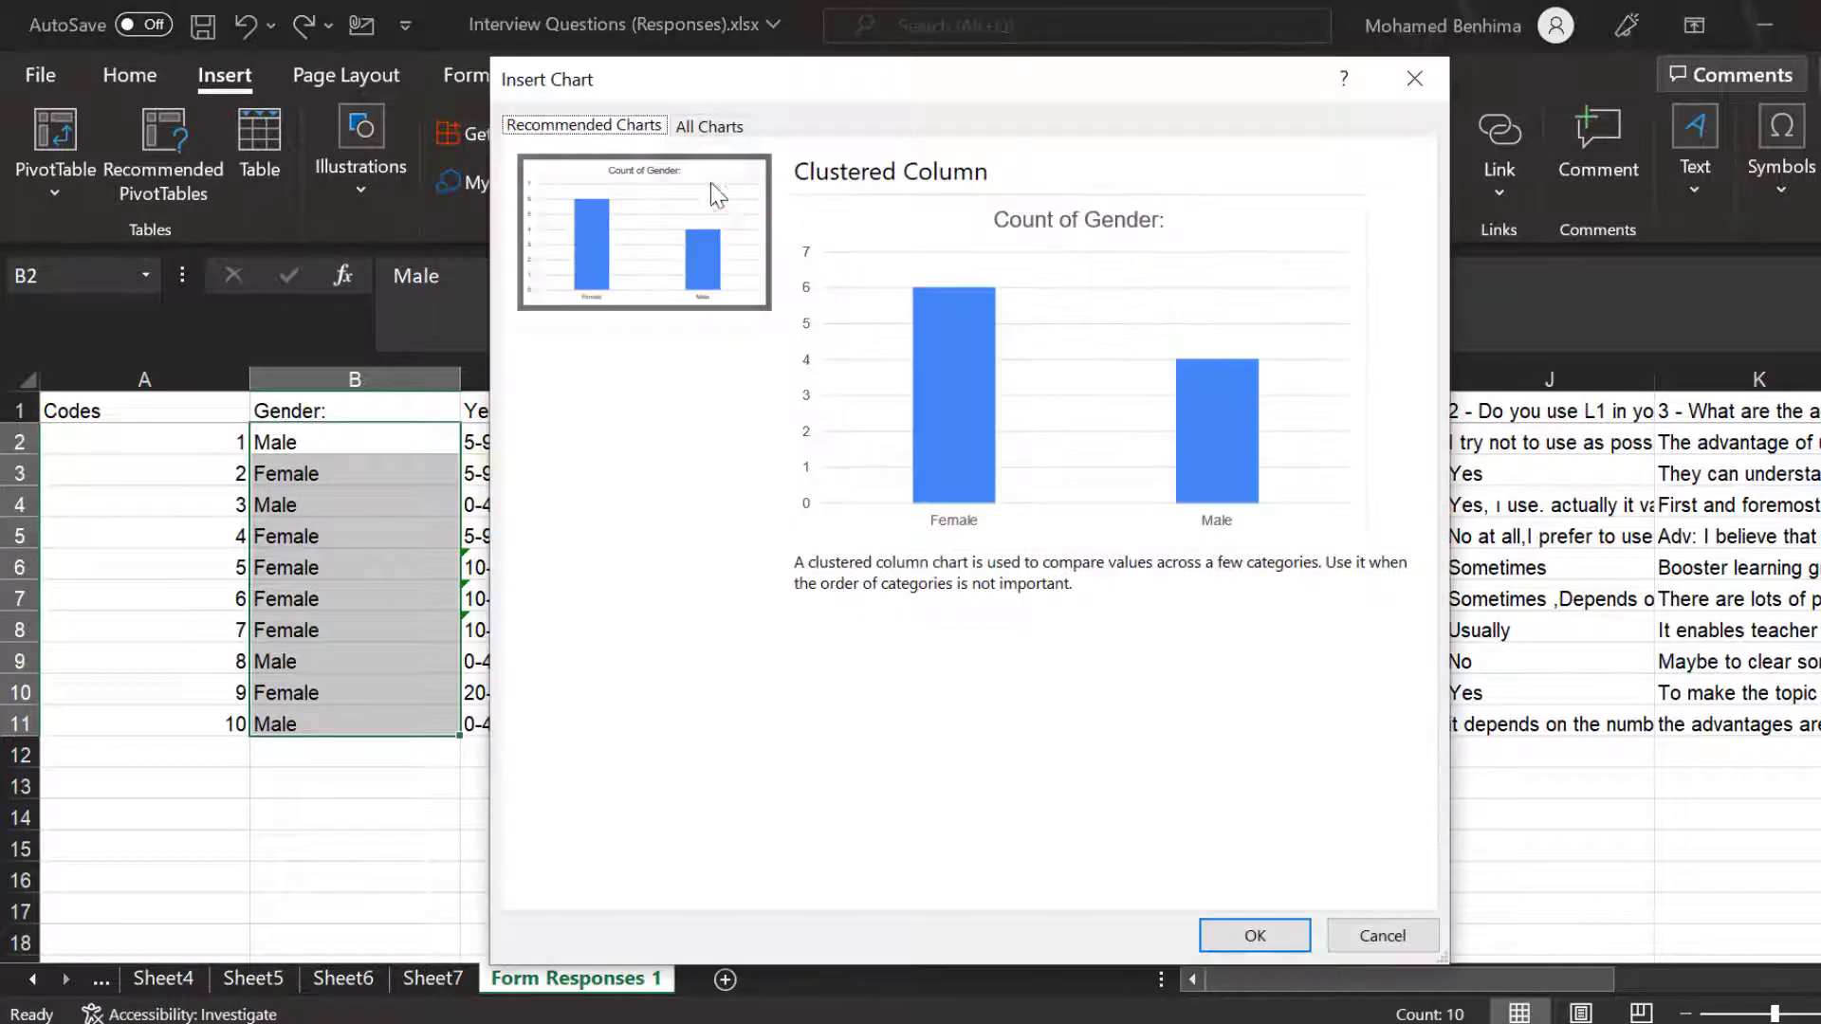
pyautogui.click(1256, 934)
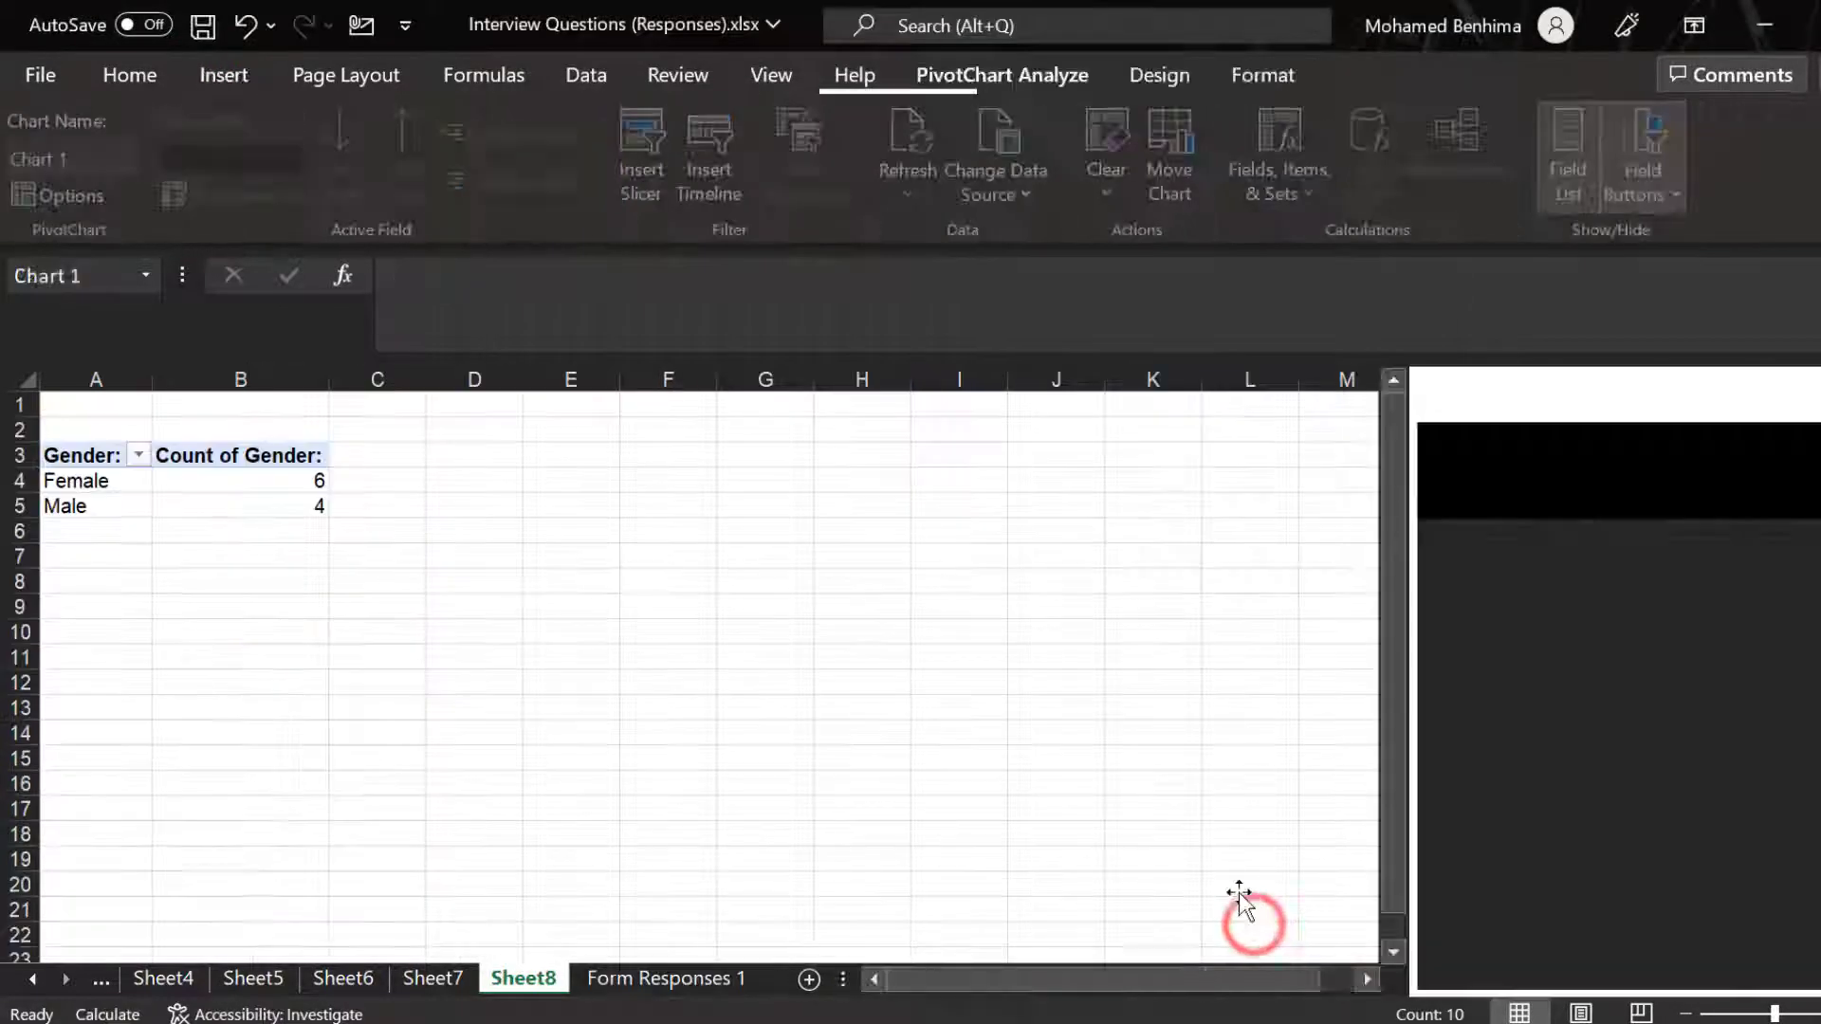
pyautogui.rightClick(824, 697)
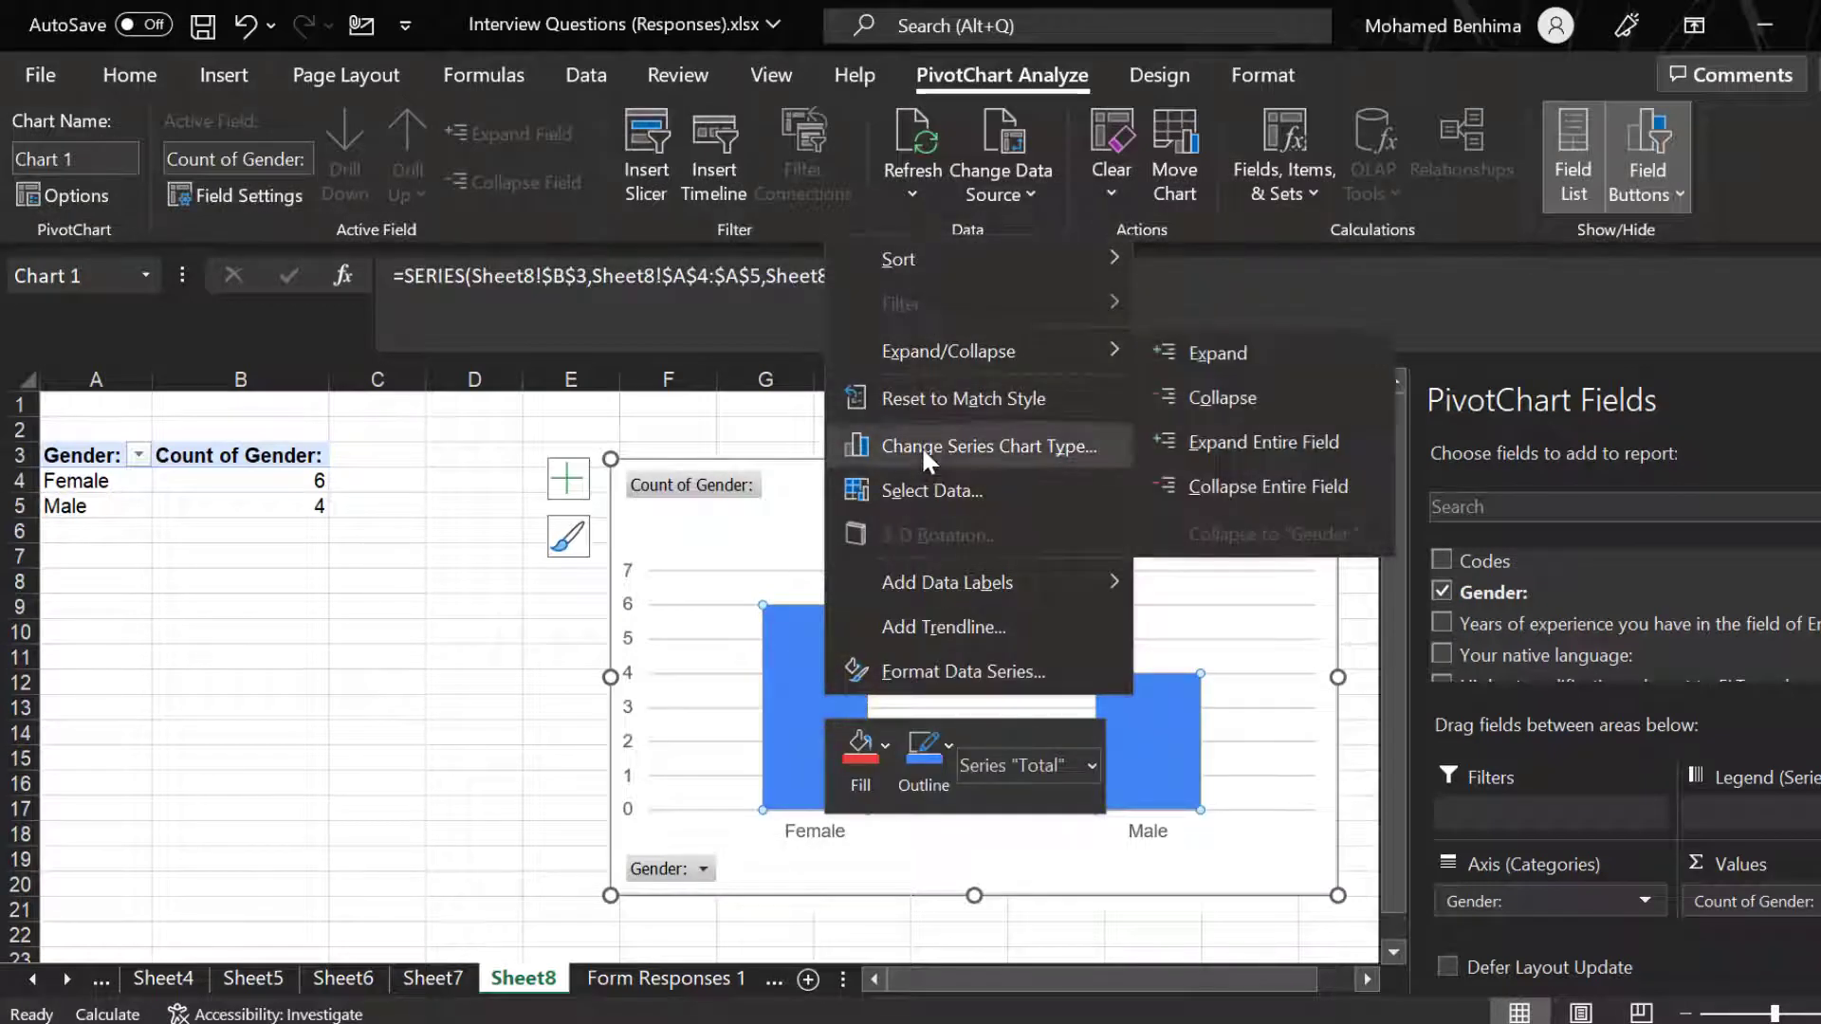
pyautogui.click(926, 568)
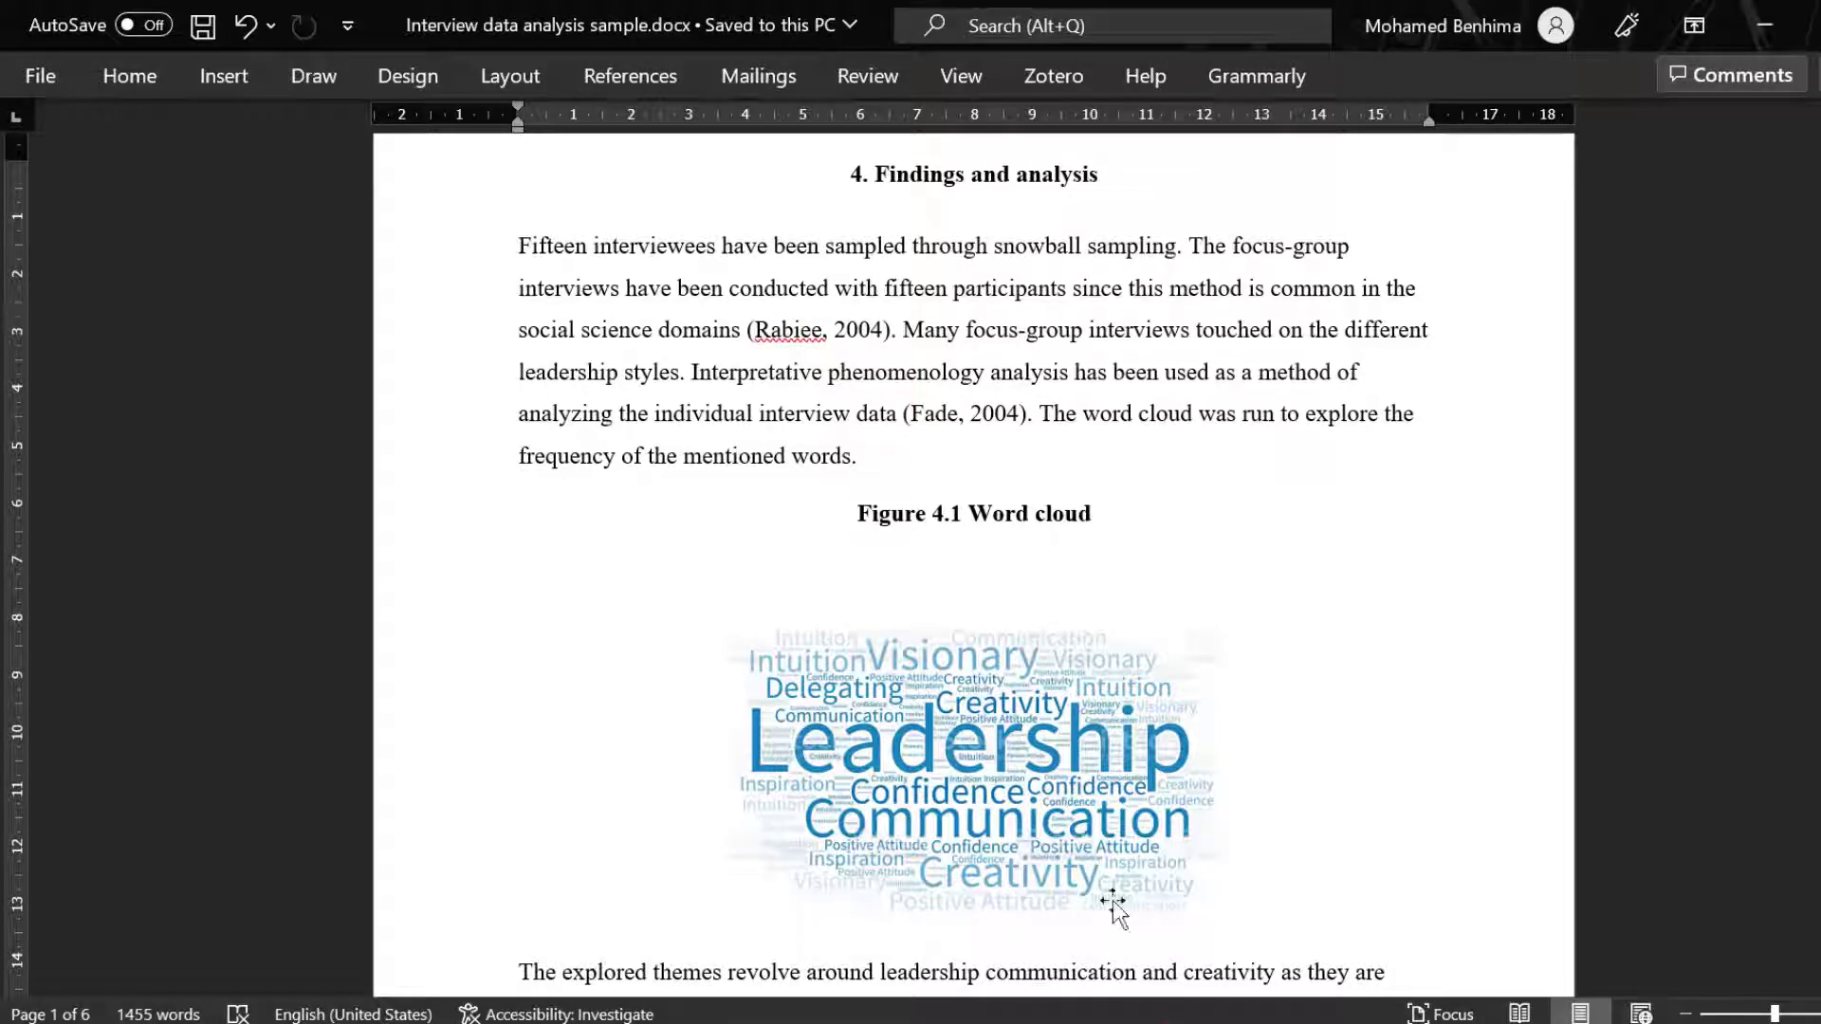
pyautogui.scroll(-8, 1106, 901)
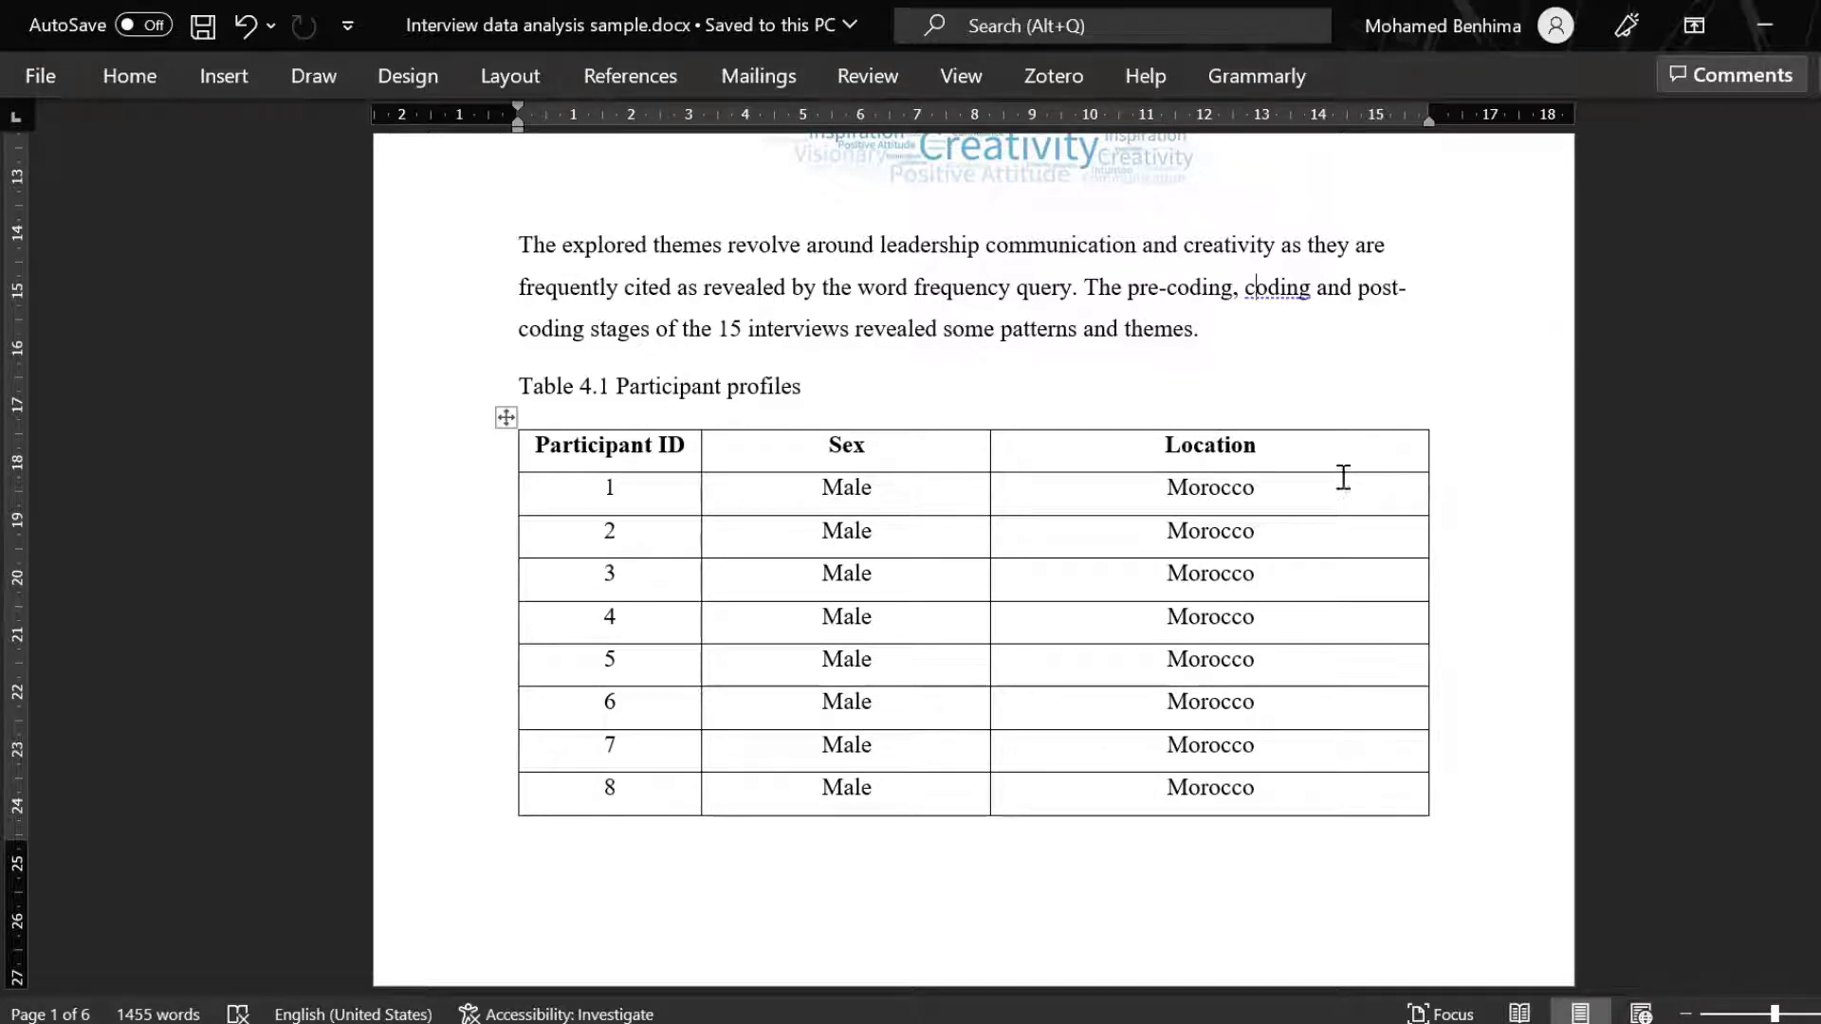
pyautogui.scroll(-1, 1414, 481)
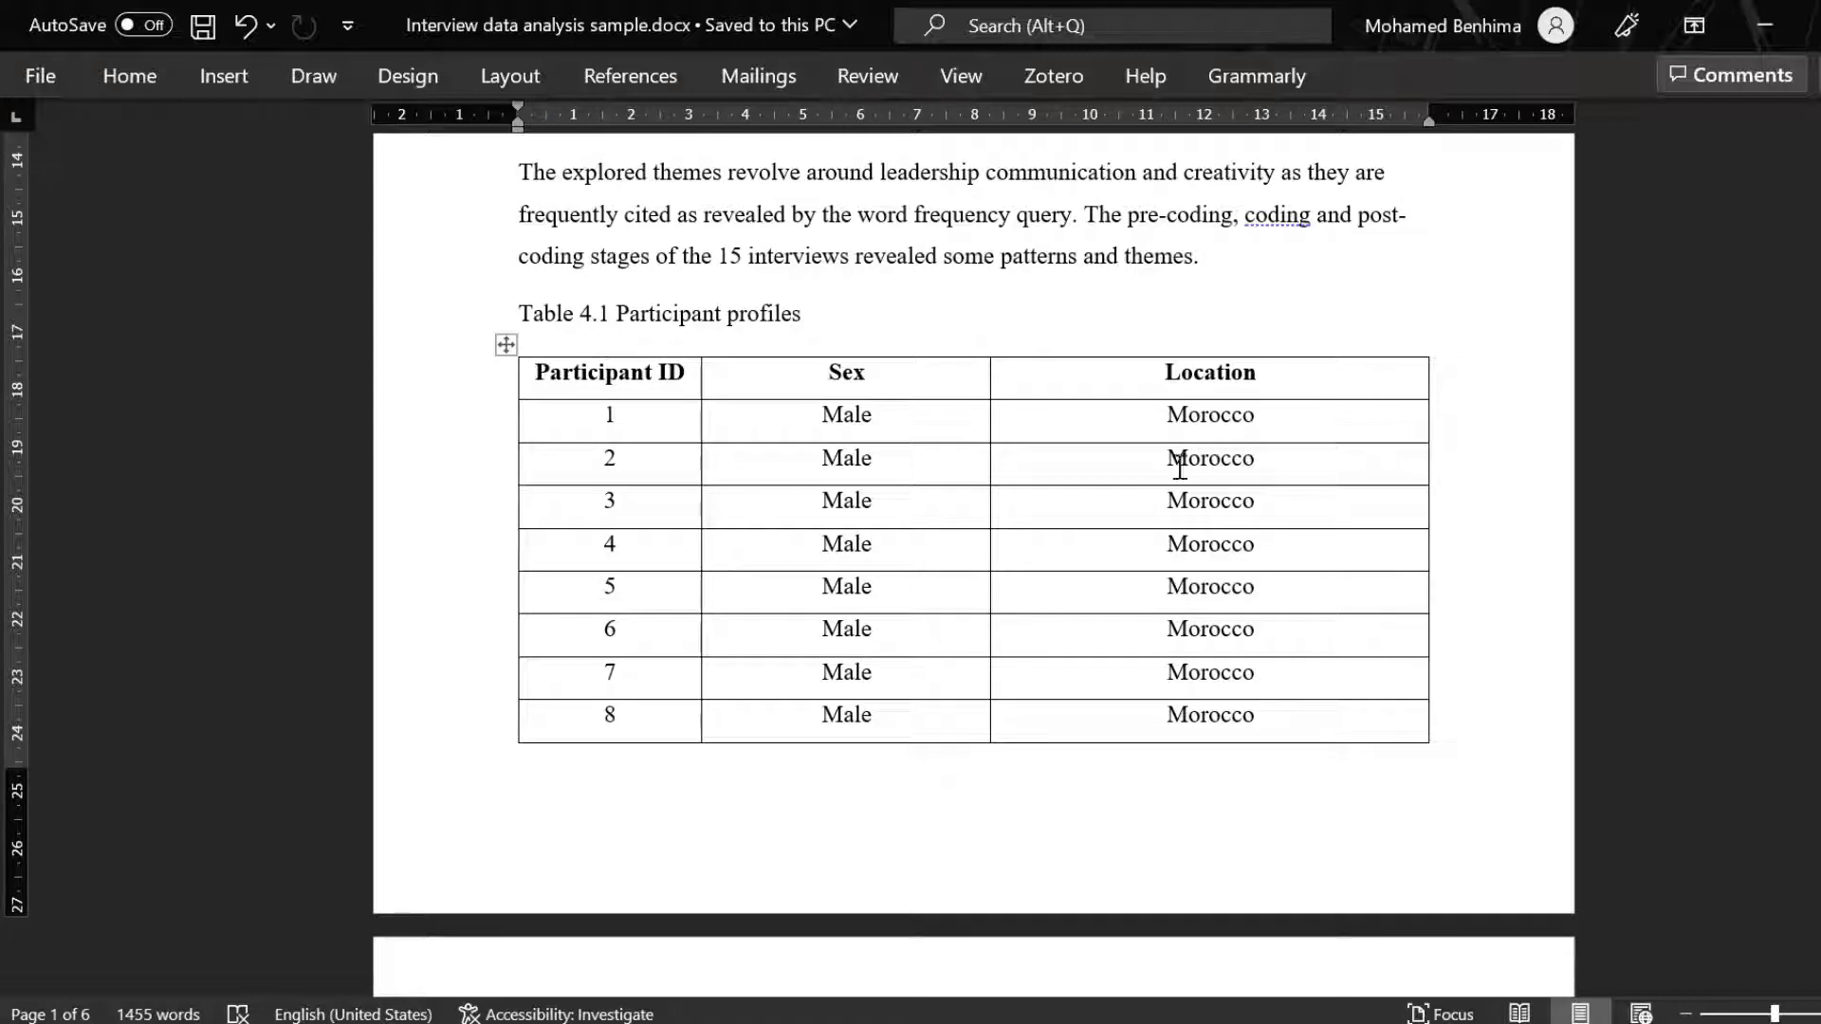
pyautogui.scroll(-5, 1129, 475)
pyautogui.scroll(3, 668, 377)
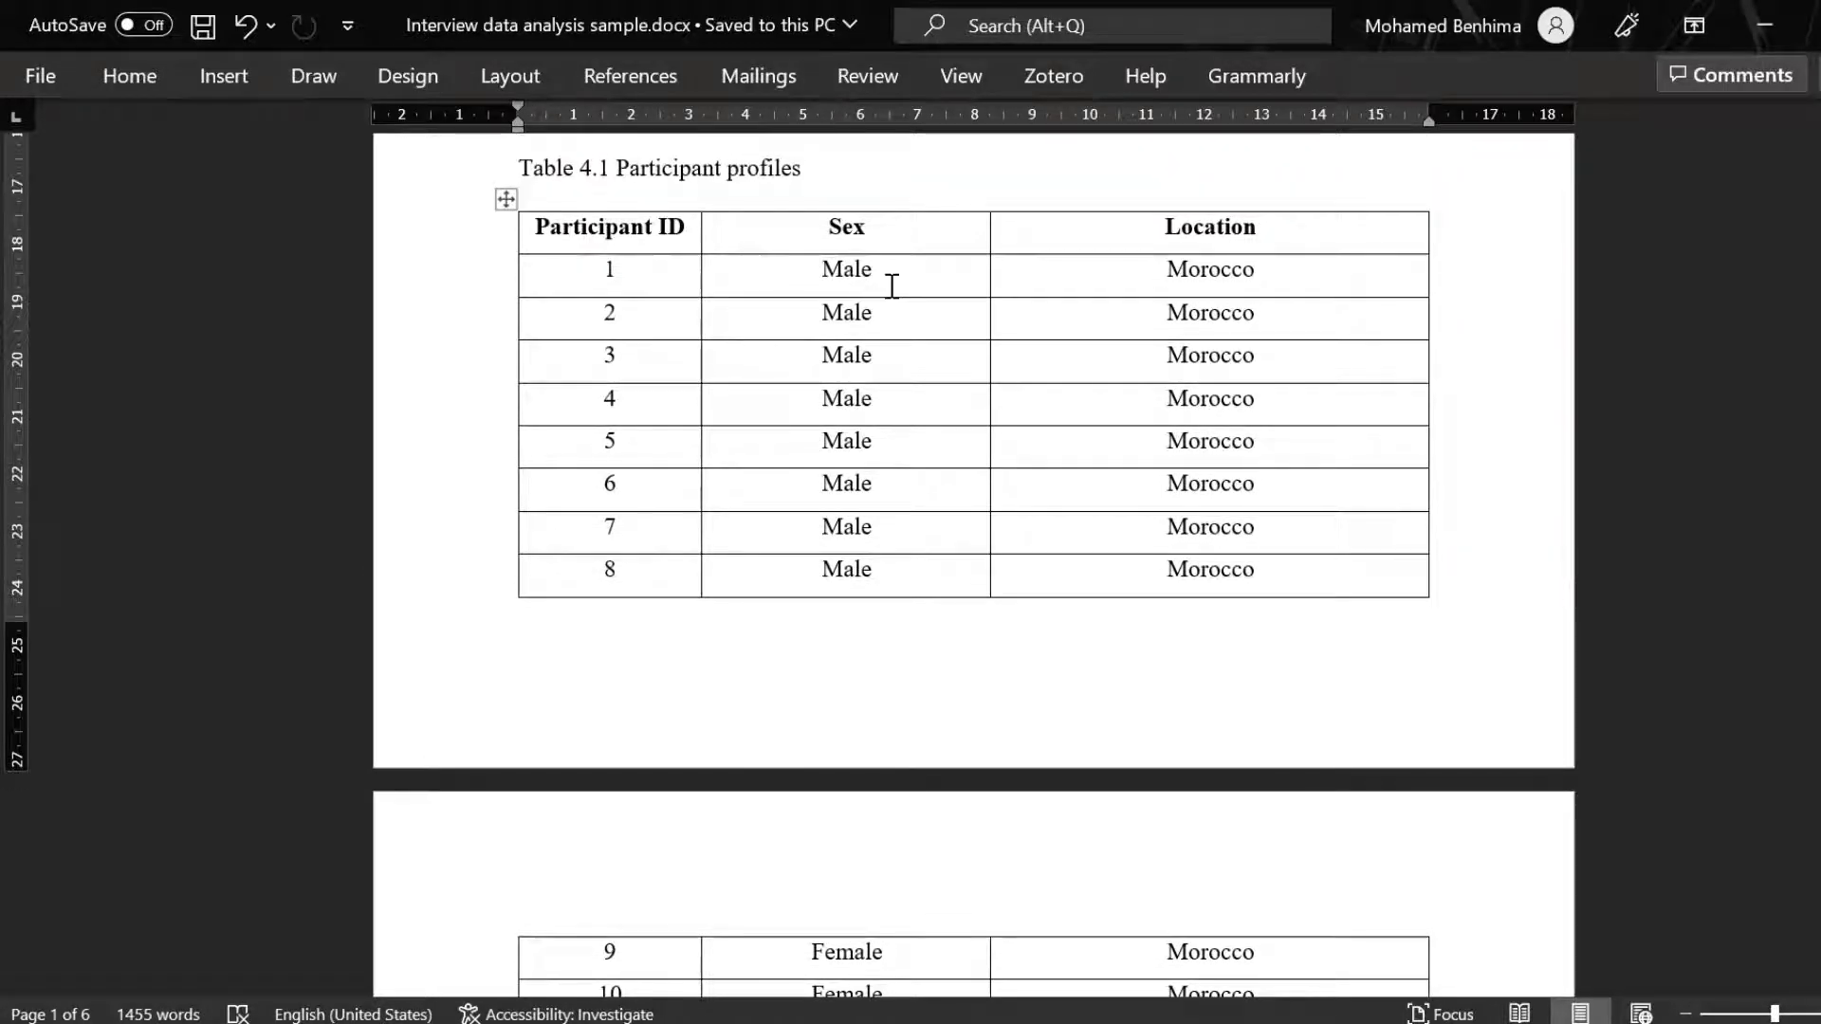
pyautogui.scroll(-2, 891, 284)
pyautogui.scroll(10, 890, 285)
pyautogui.scroll(-1, 889, 292)
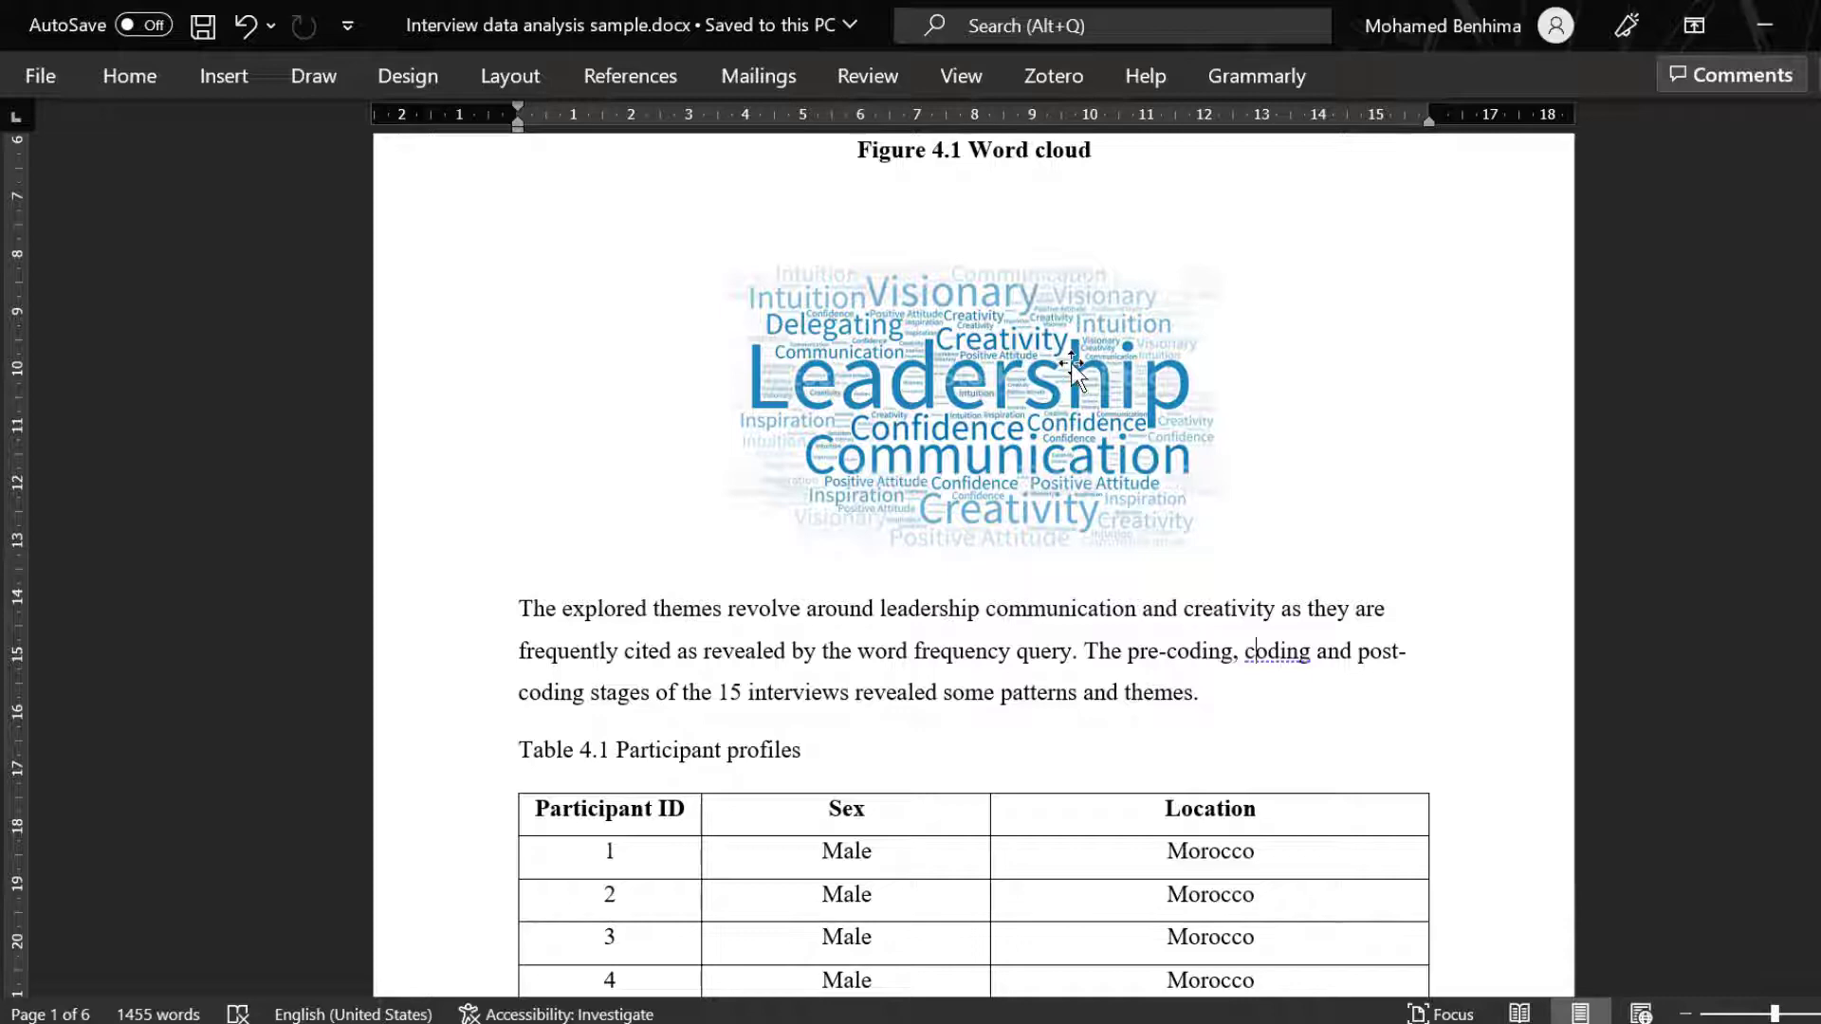
pyautogui.scroll(3, 1068, 370)
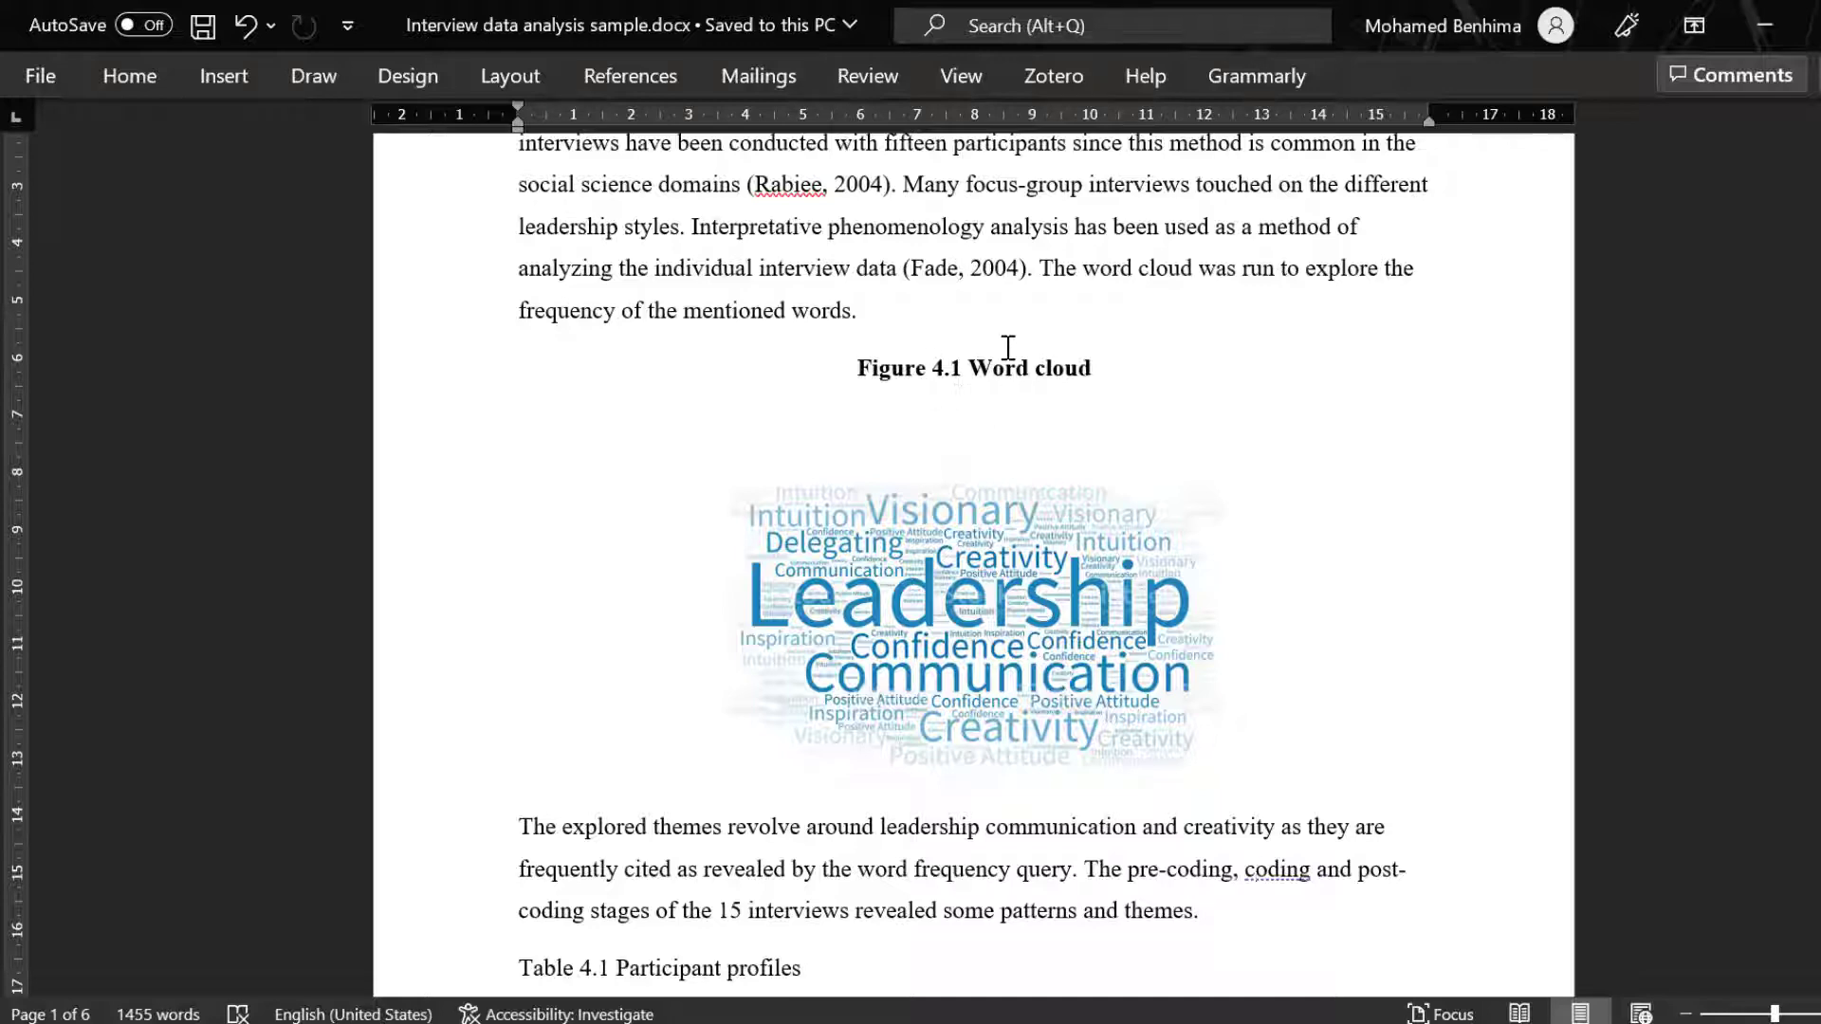
# Switch to Firefox and open the WordClouds.com editor from the search results tab.
pyautogui.click(821, 1014)
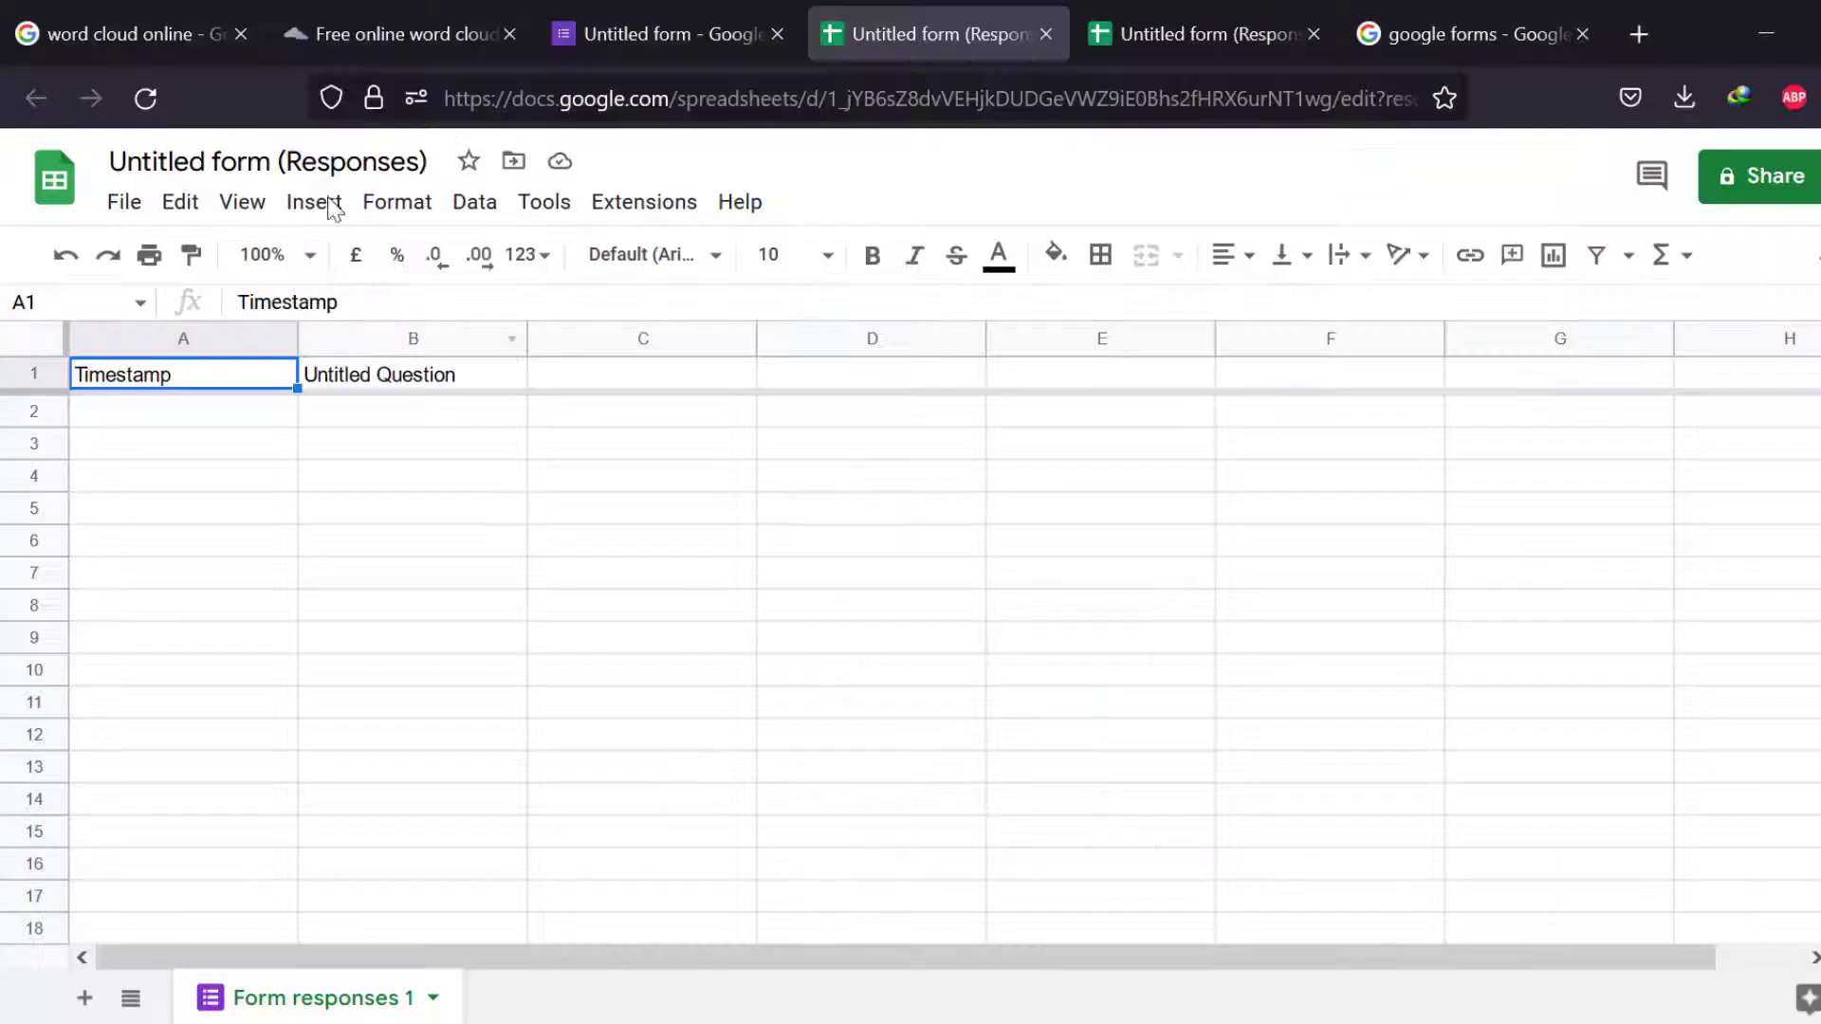
pyautogui.click(175, 17)
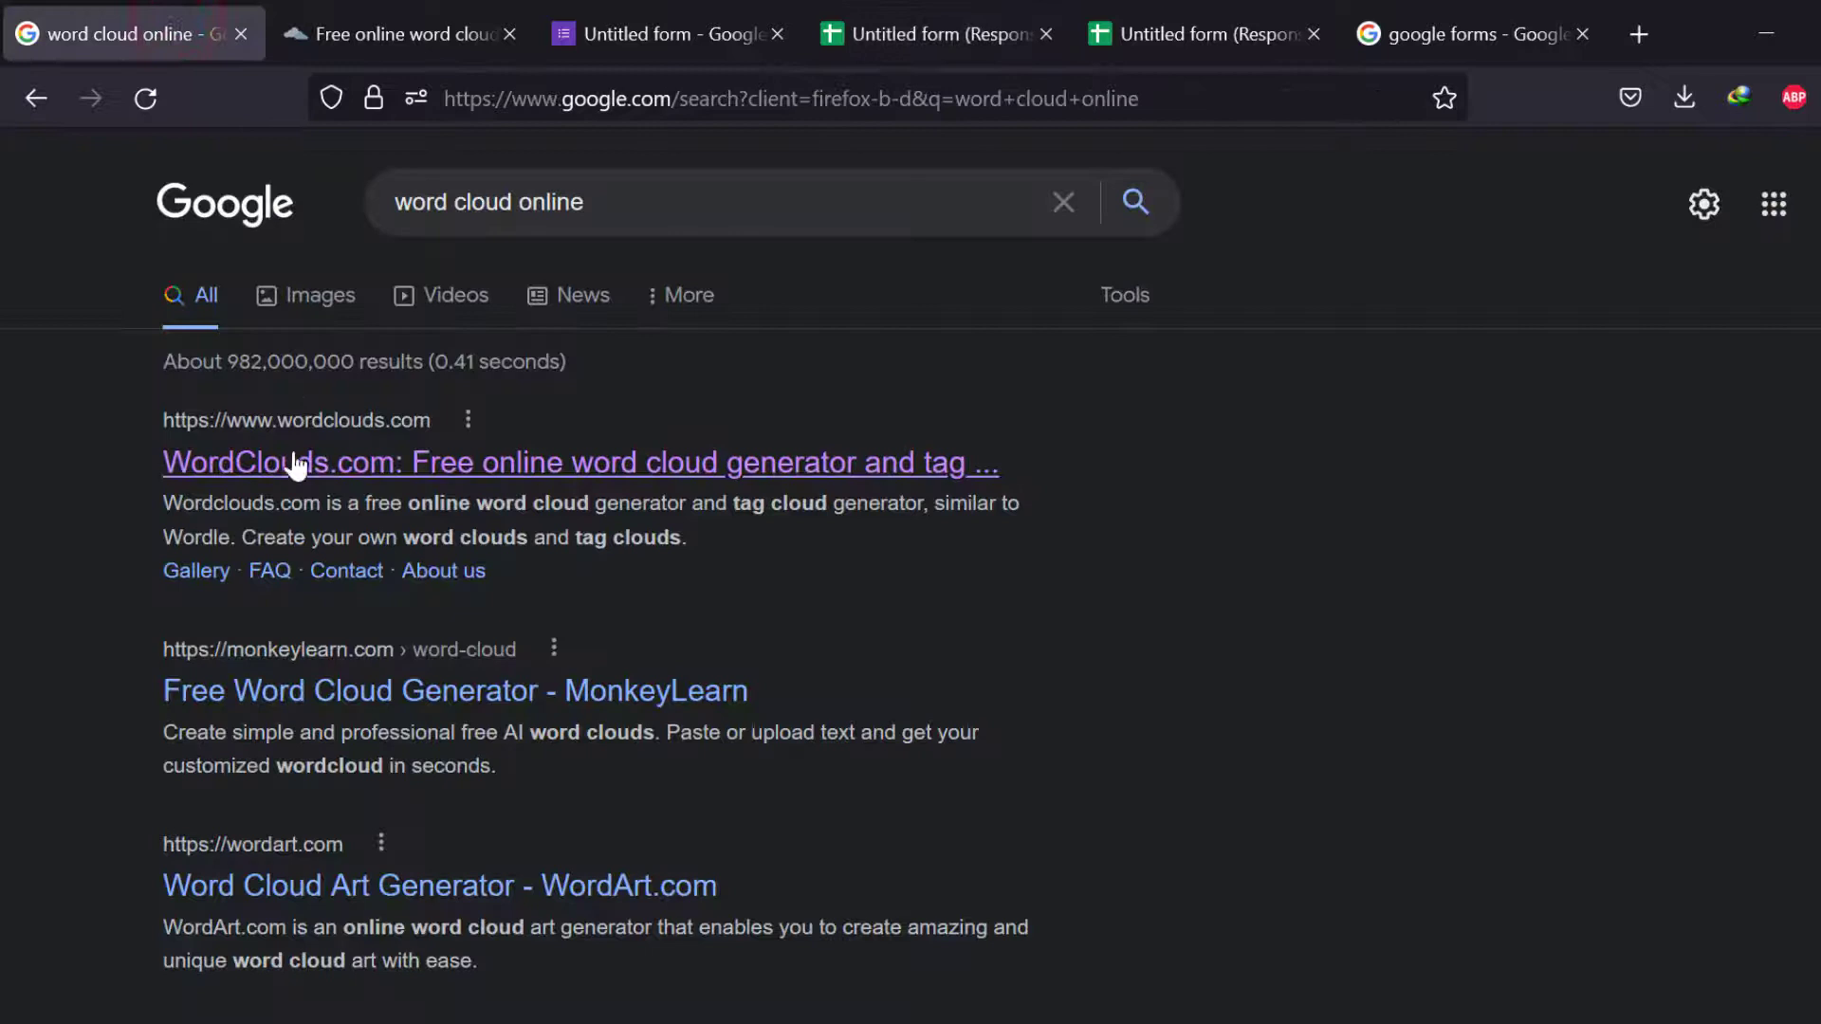
pyautogui.click(399, 28)
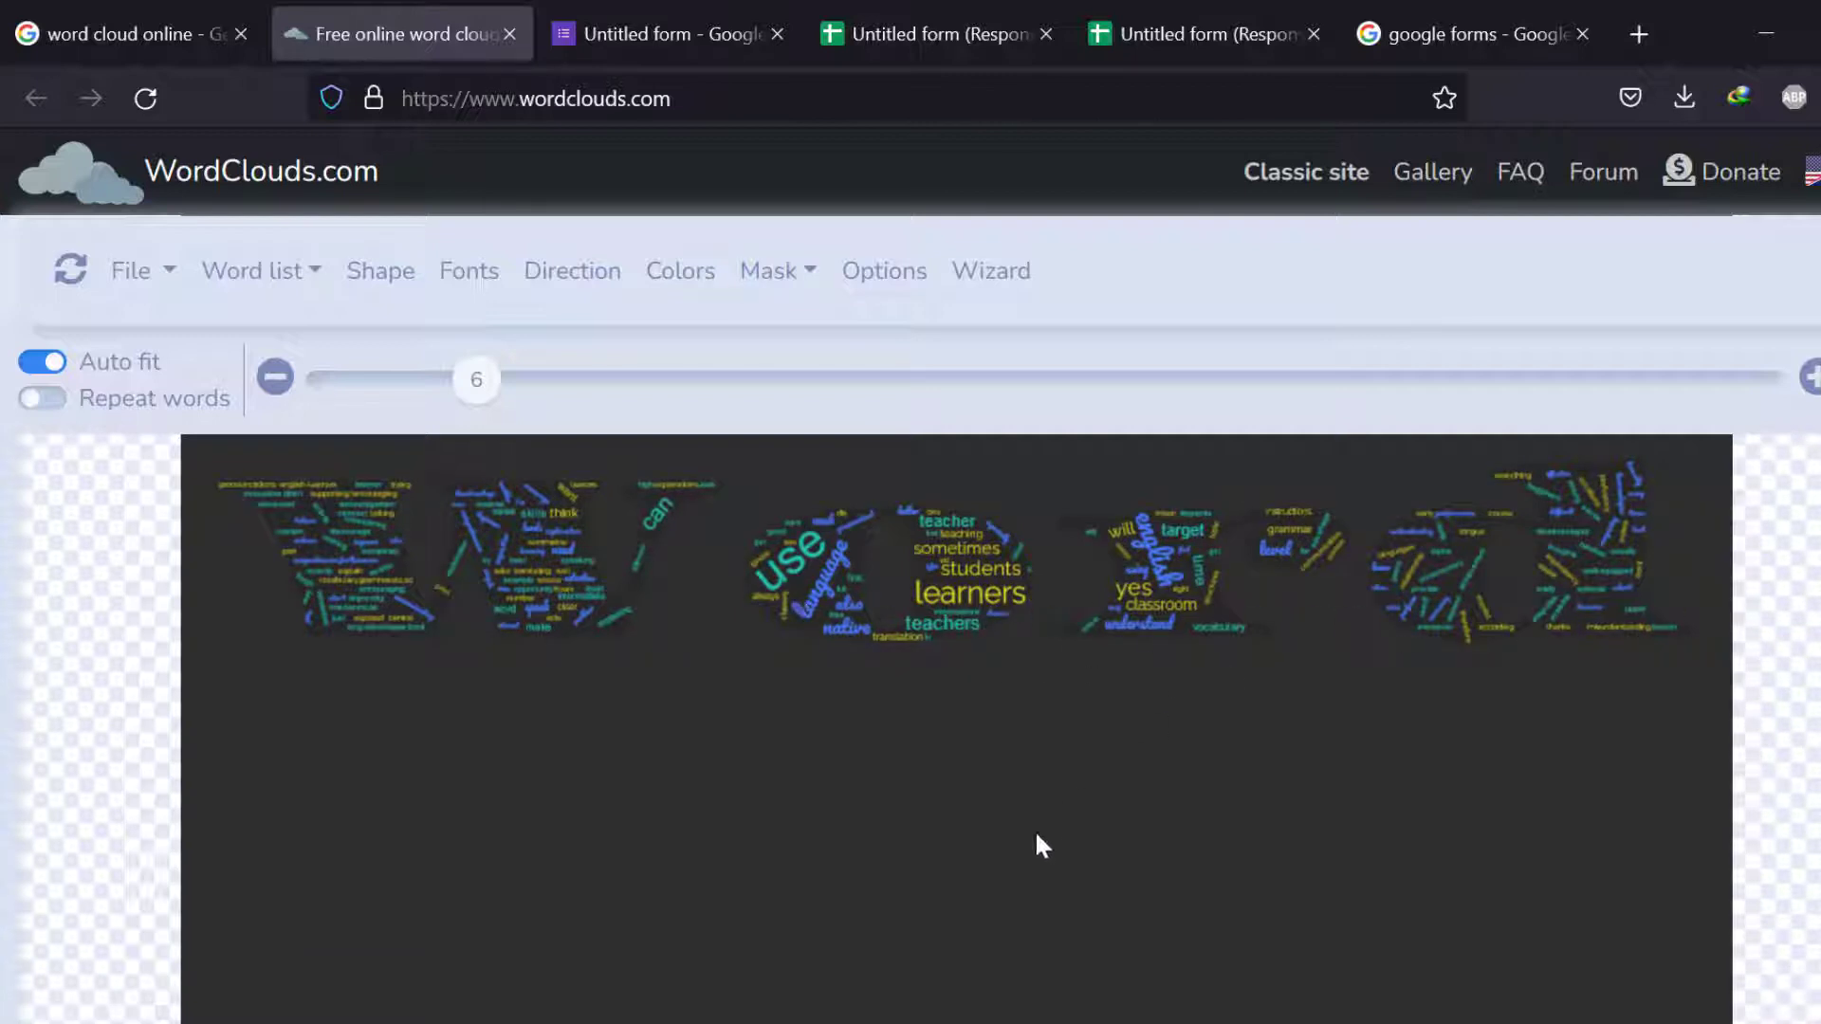
pyautogui.moveTo(553, 958)
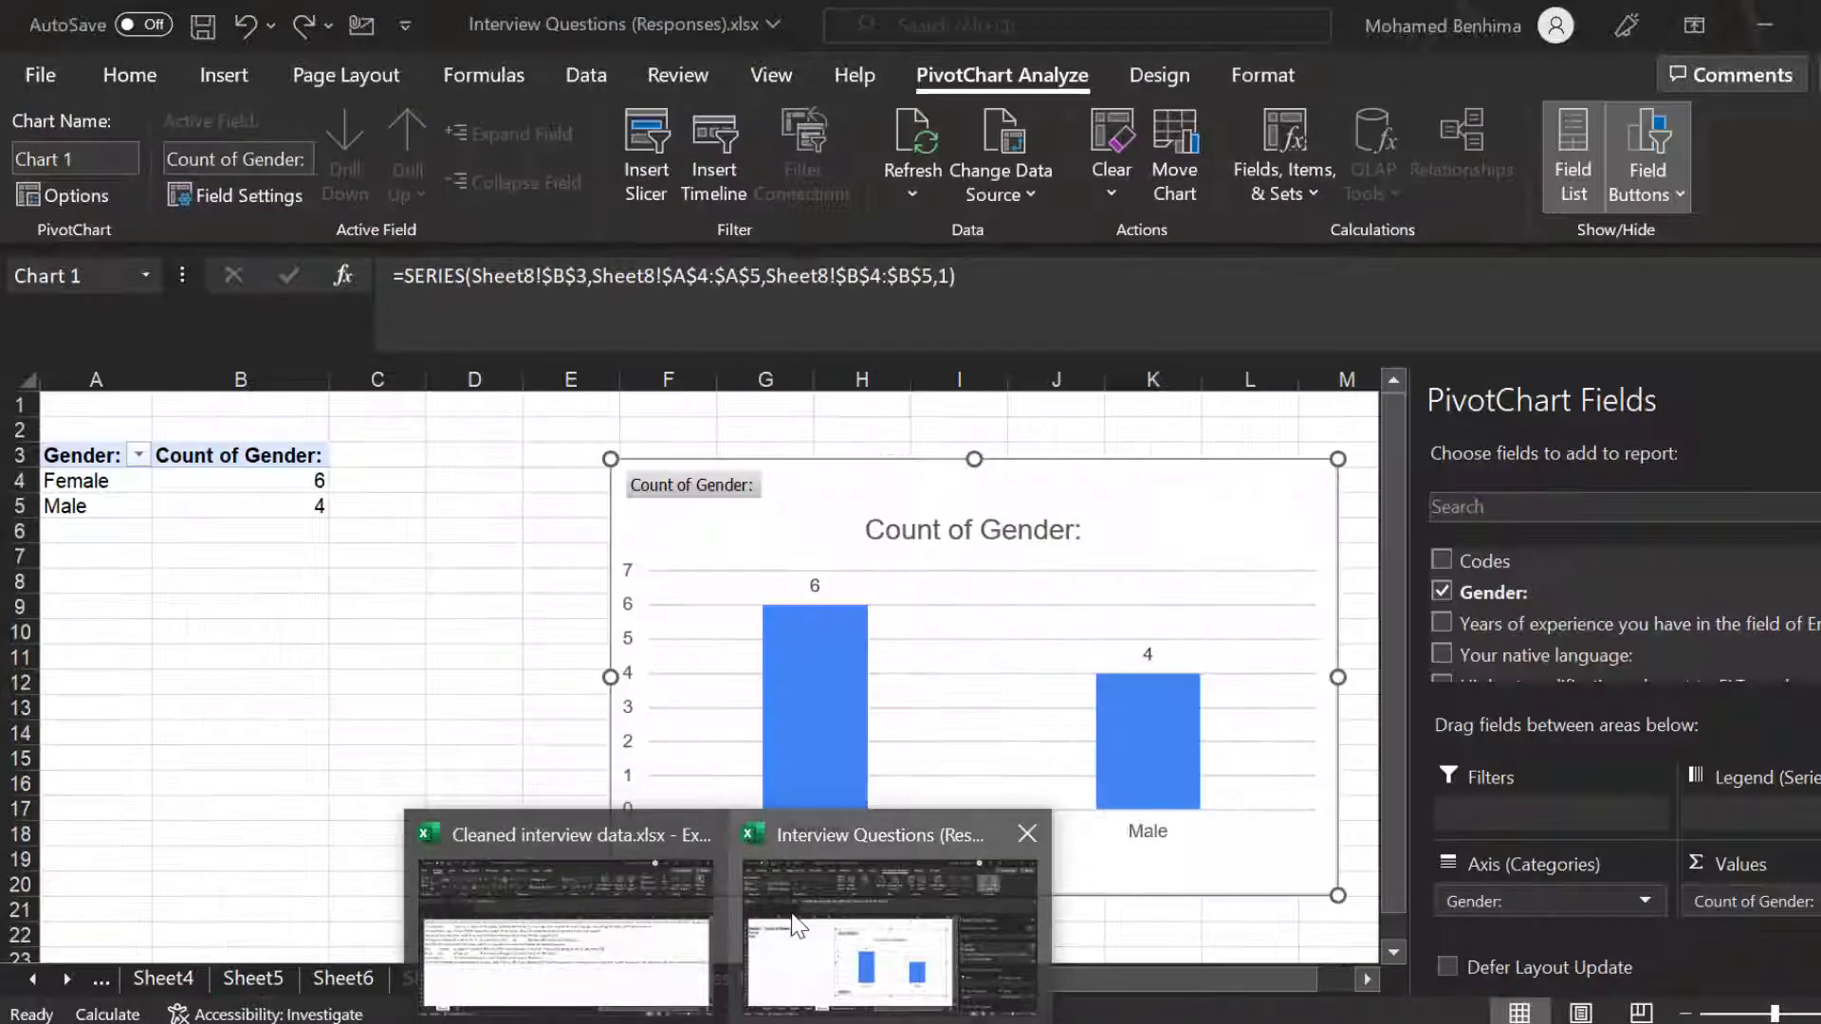
# Copy the open-ended answers I2:R11 from the Form Responses 1 sheet.
pyautogui.click(790, 914)
pyautogui.click(696, 979)
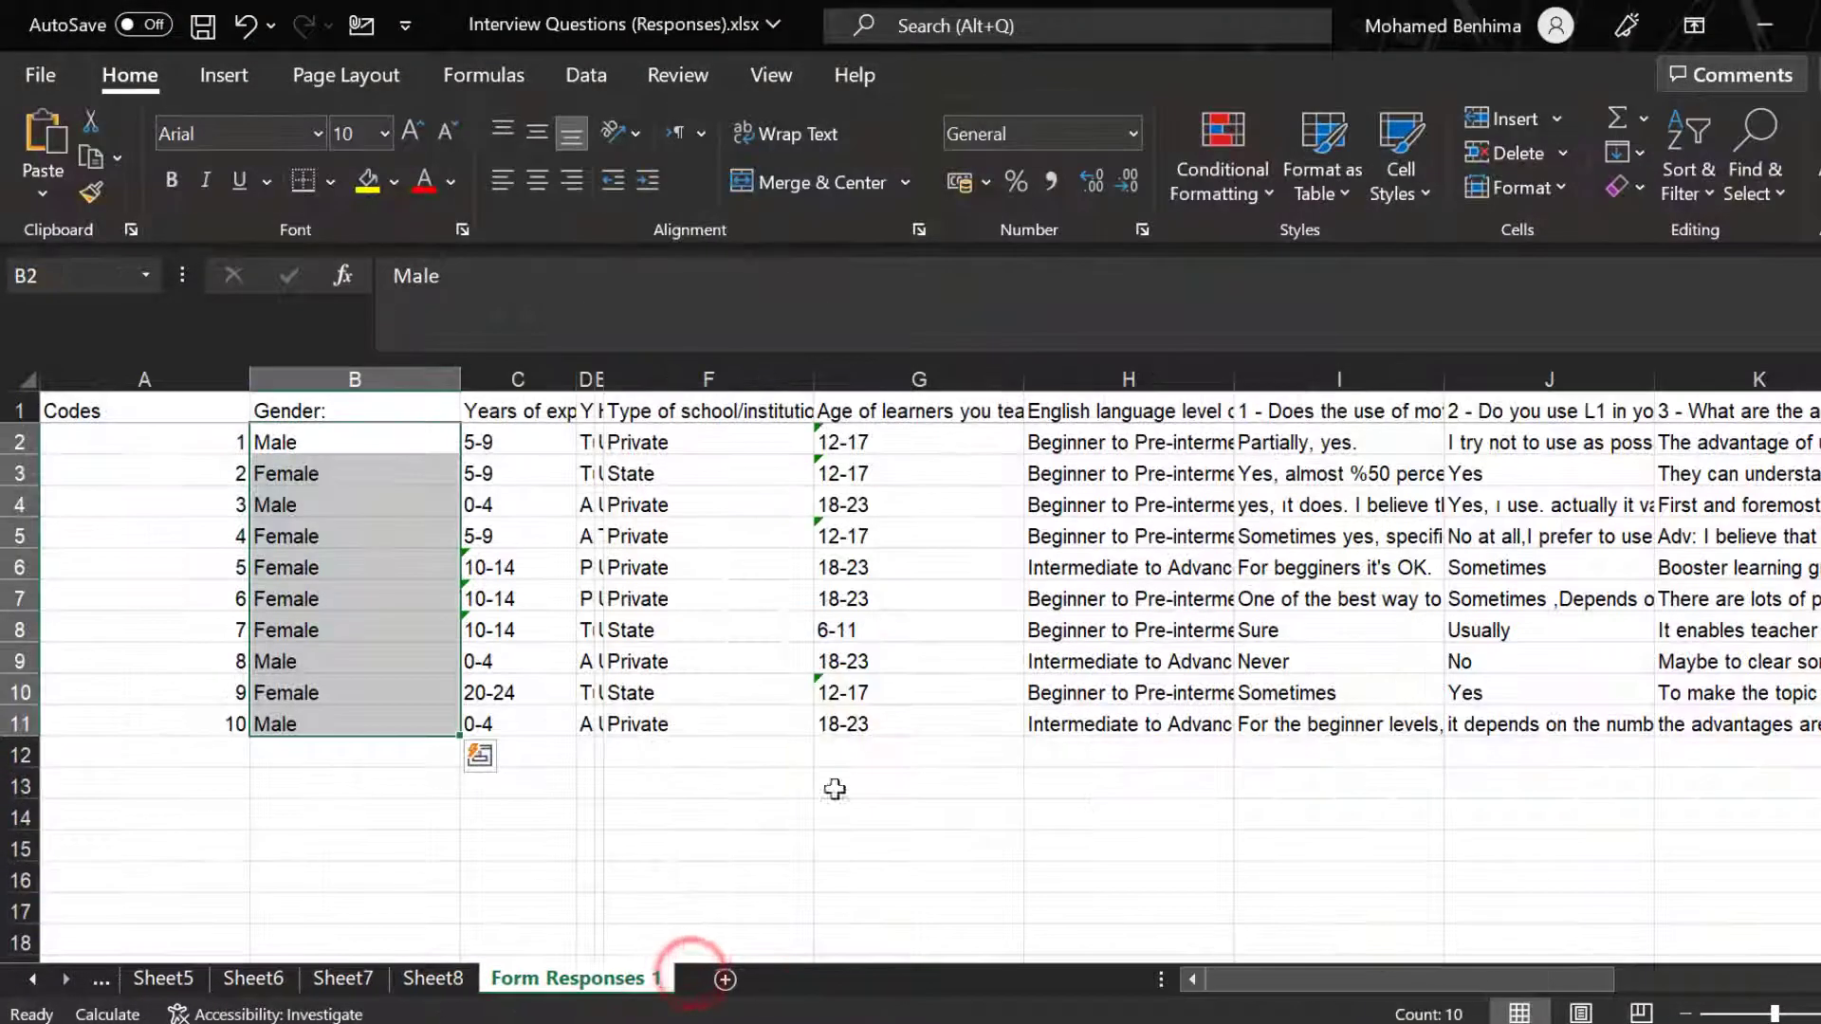
pyautogui.moveTo(1282, 959); pyautogui.dragTo(1593, 948)
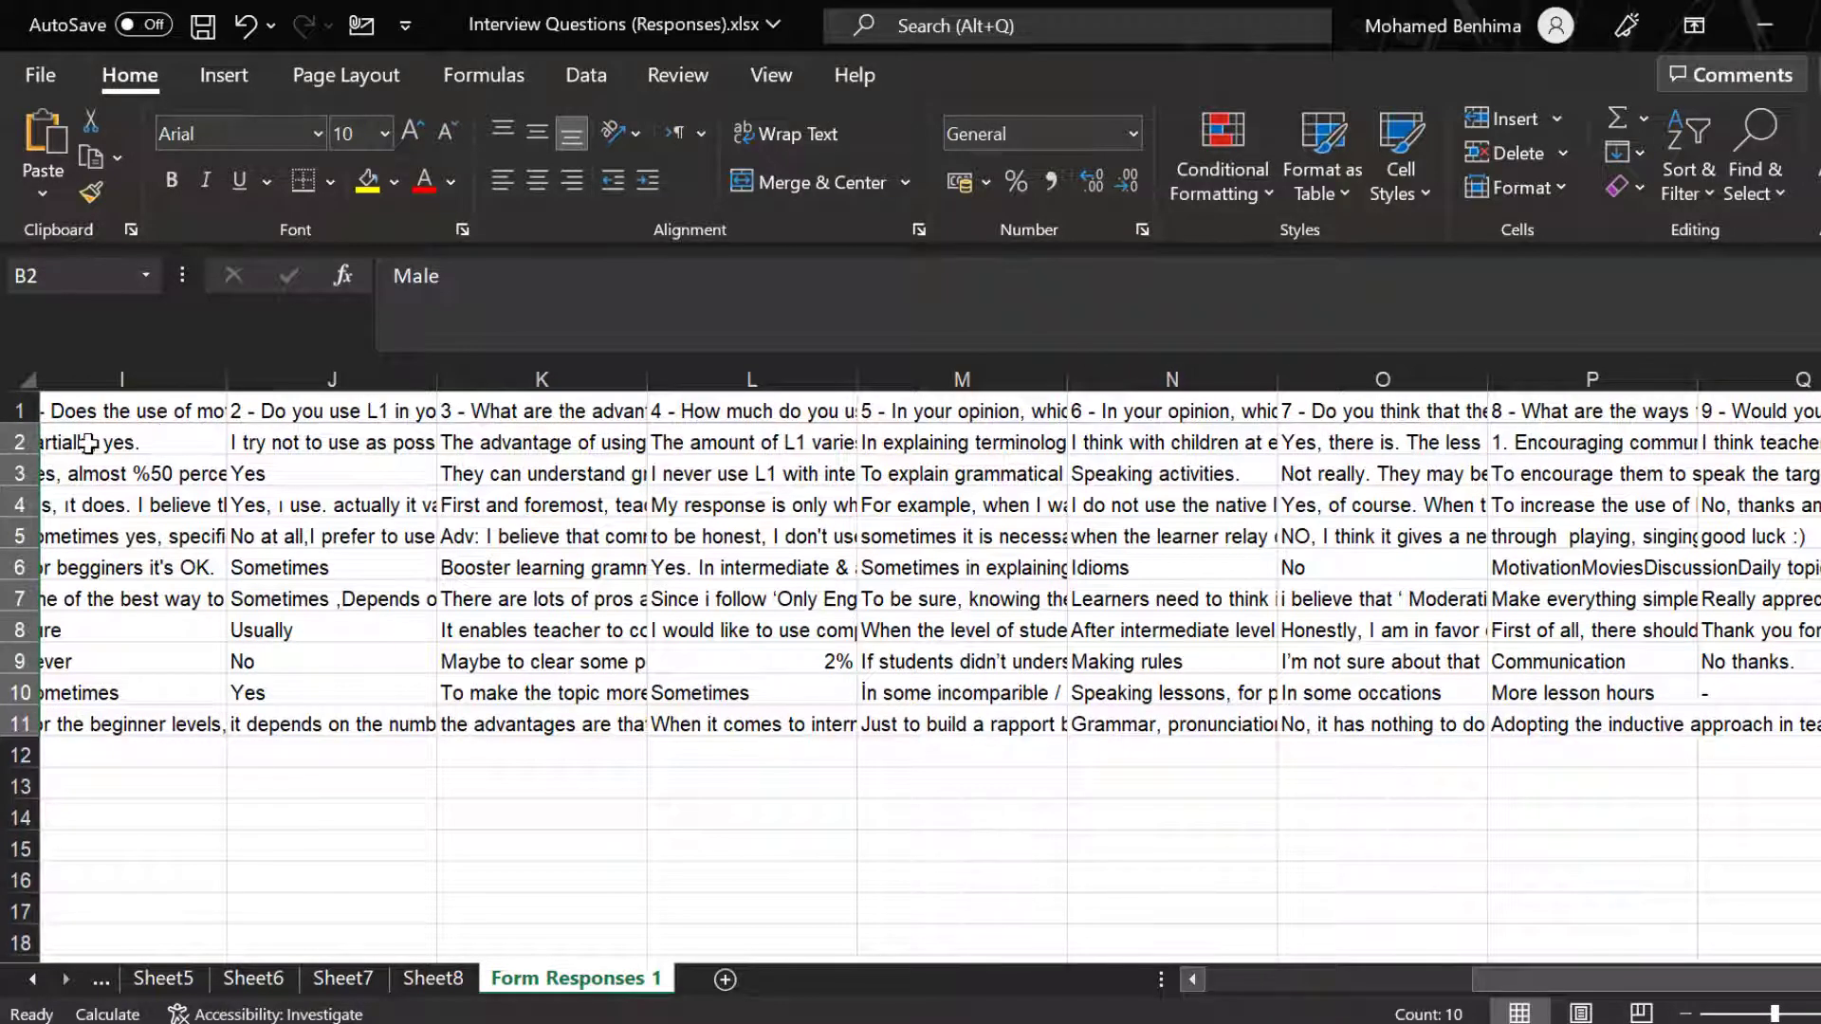
pyautogui.moveTo(88, 442); pyautogui.dragTo(1445, 723)
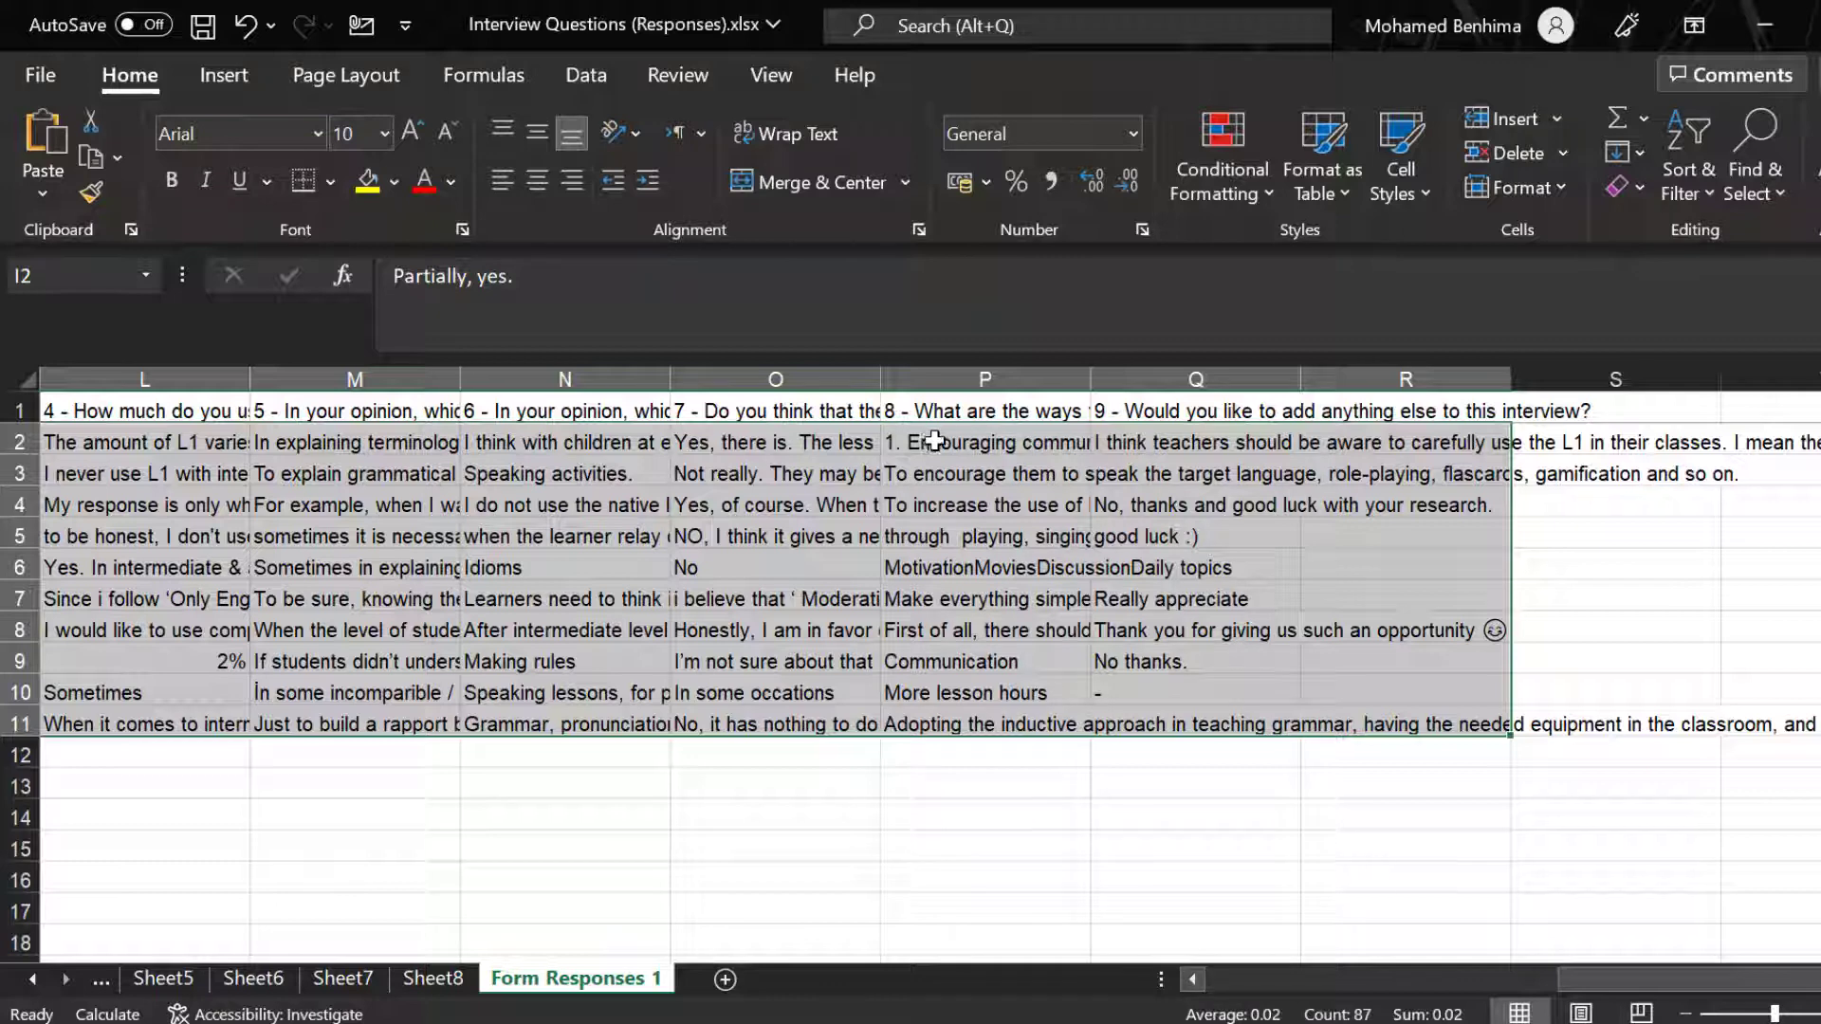
pyautogui.rightClick(934, 440)
pyautogui.click(1009, 220)
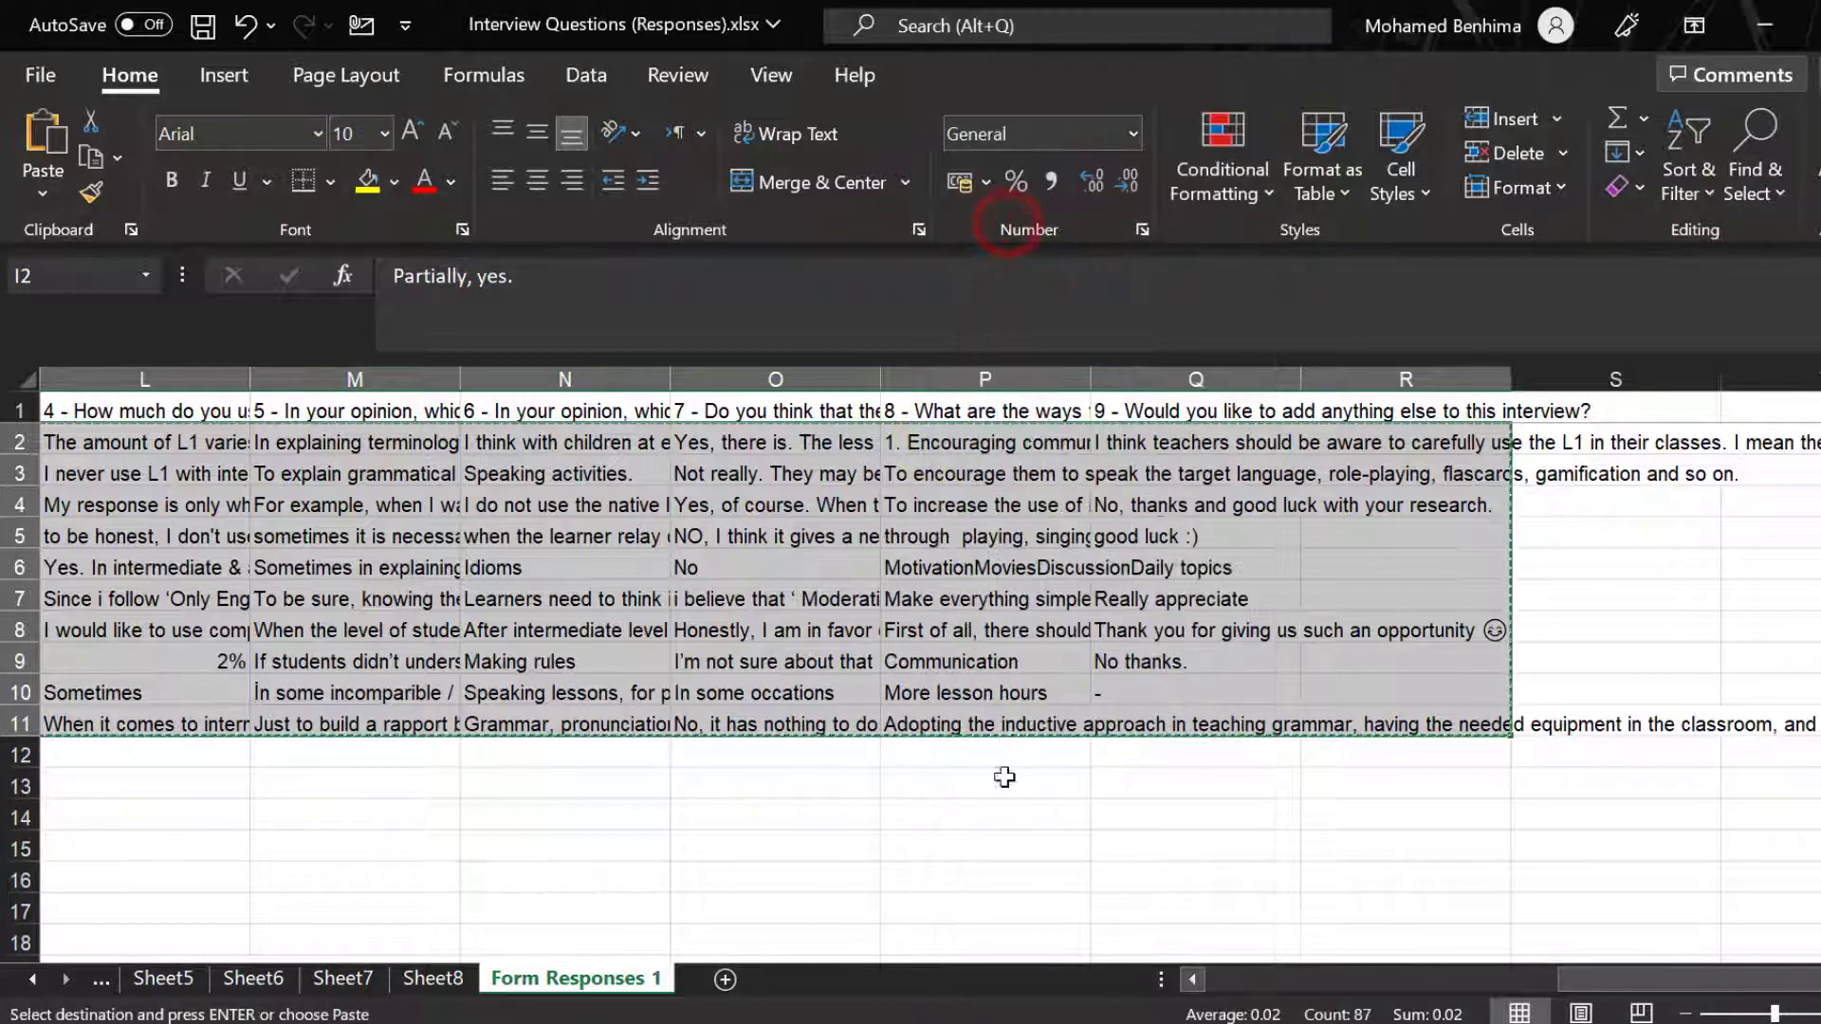
# Return to WordClouds.com, clear the old cloud and look through the File options.
pyautogui.hotkey('alt', 'Tab')
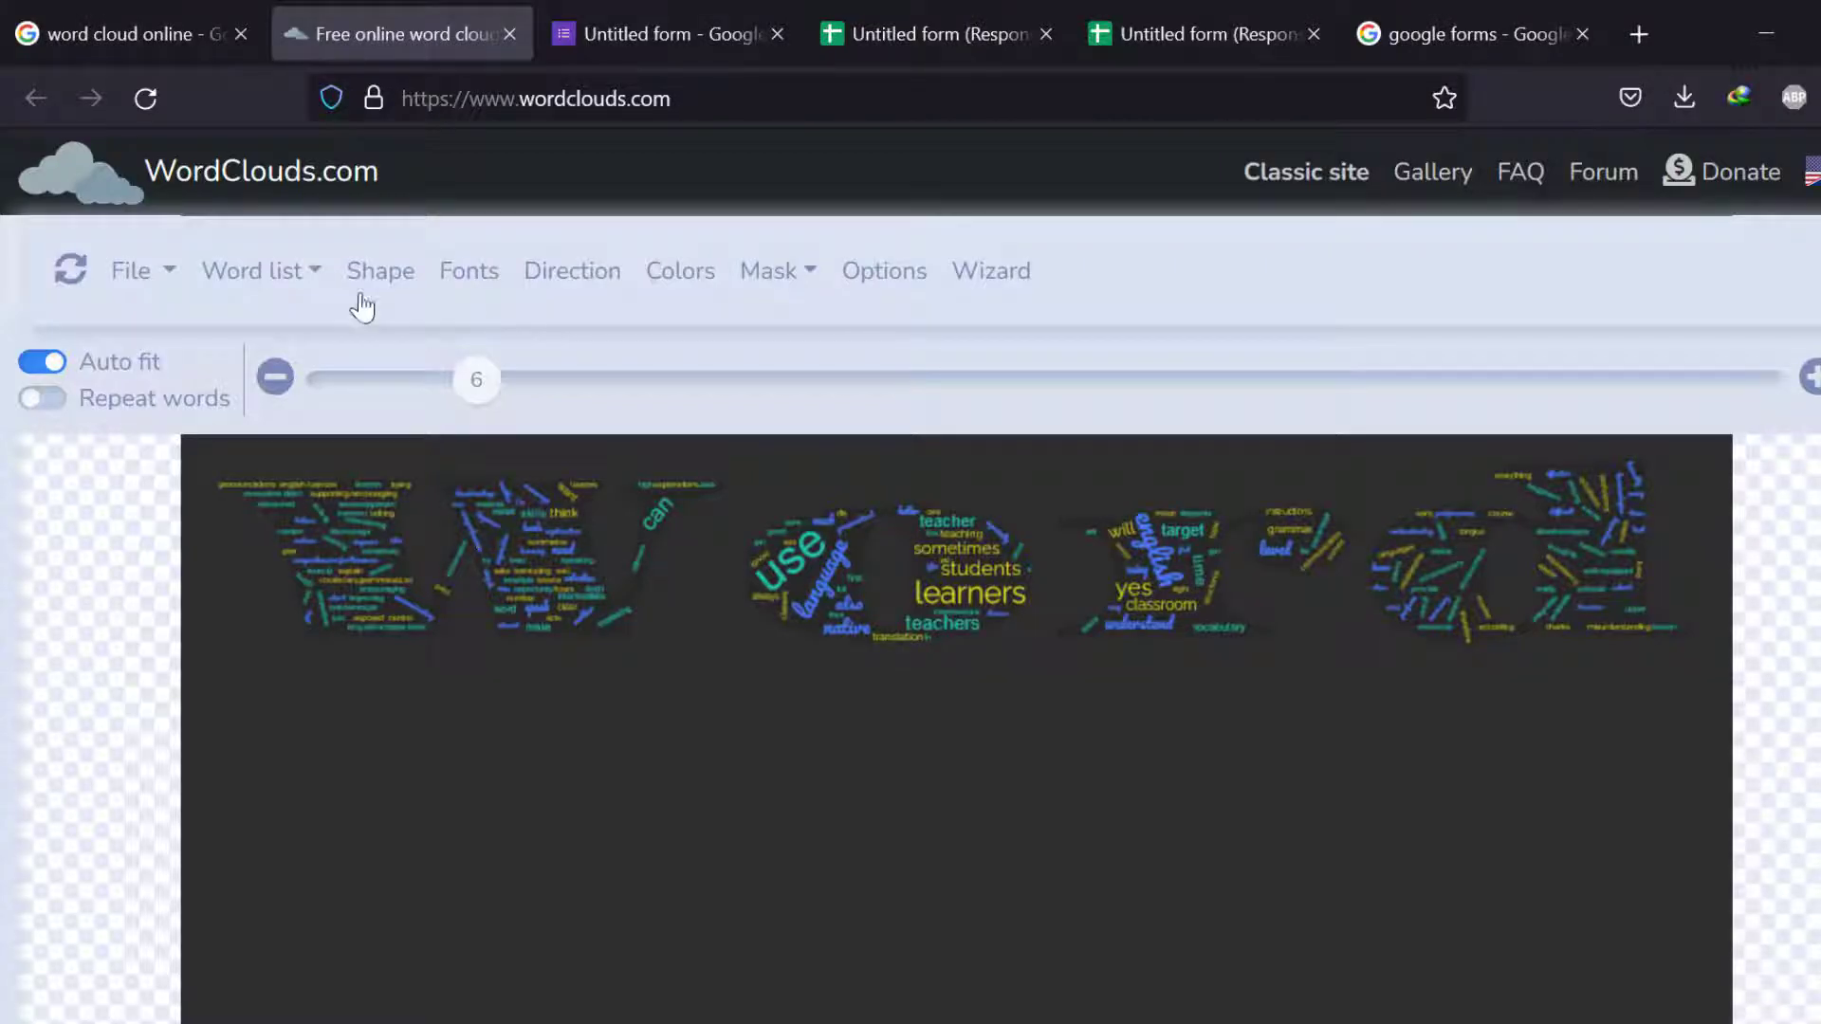
pyautogui.hotkey('ctrl', 'v')
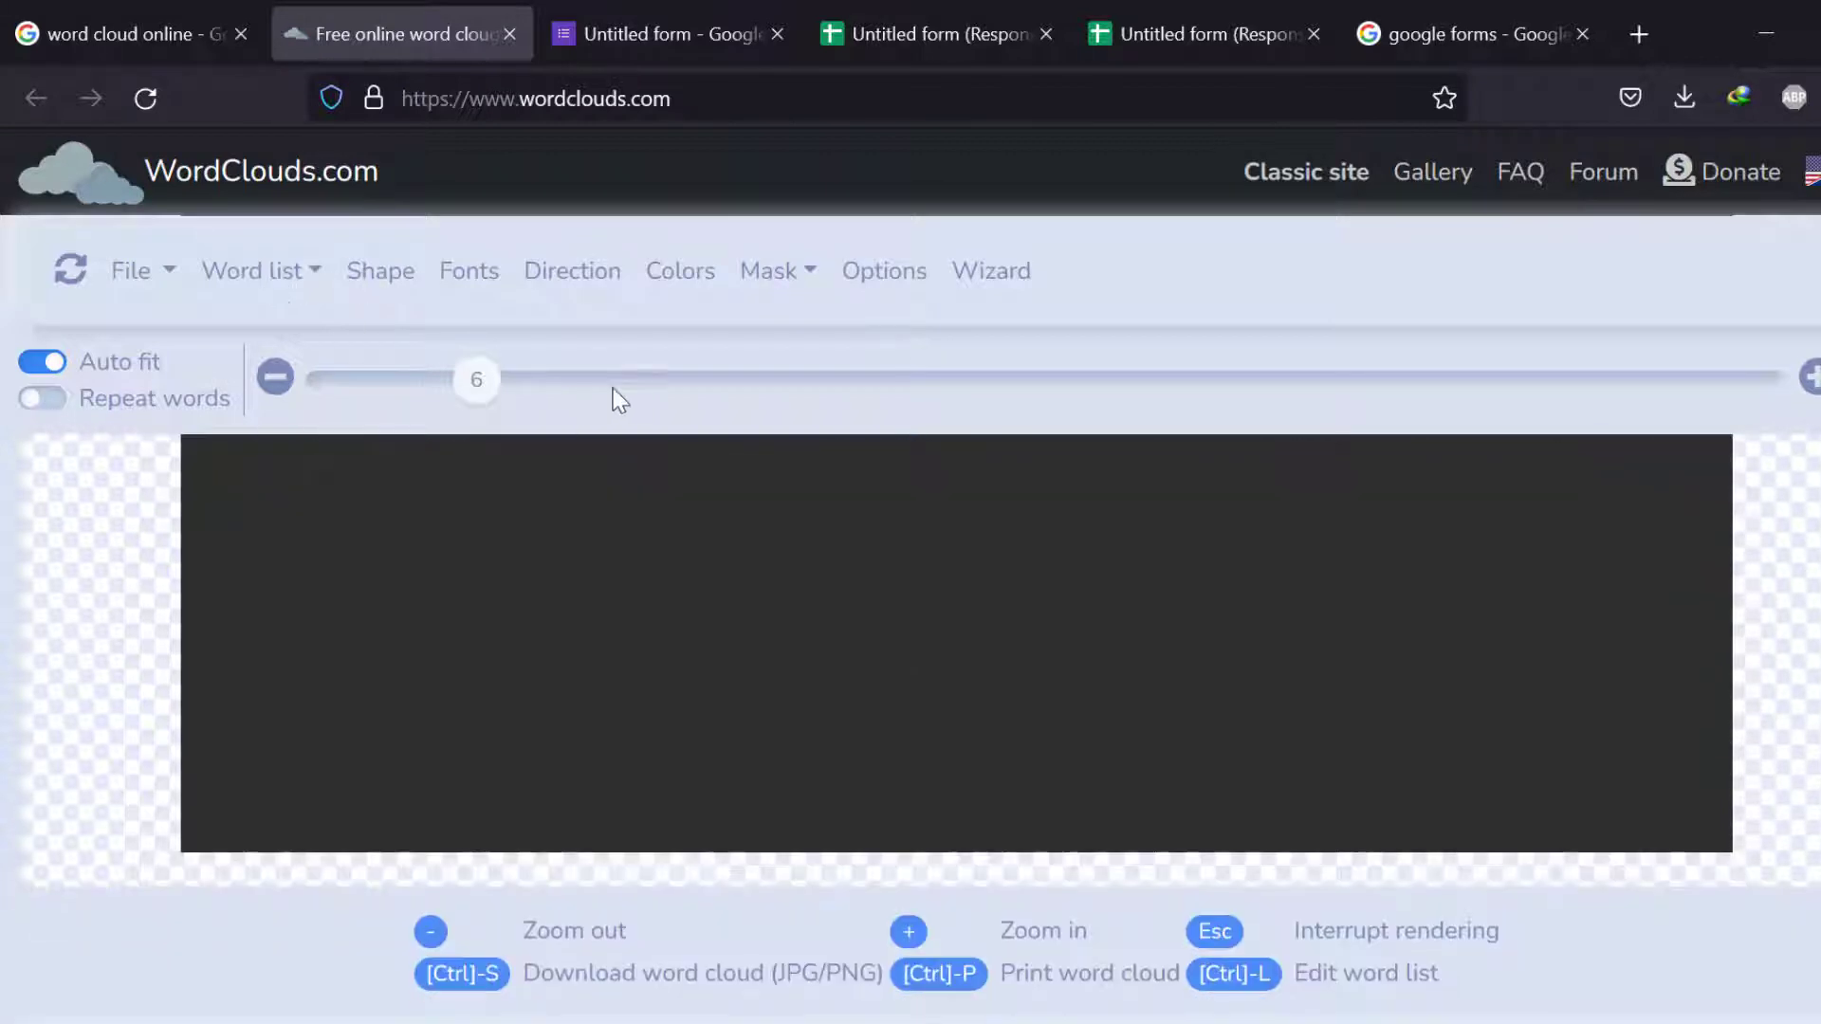
pyautogui.click(156, 272)
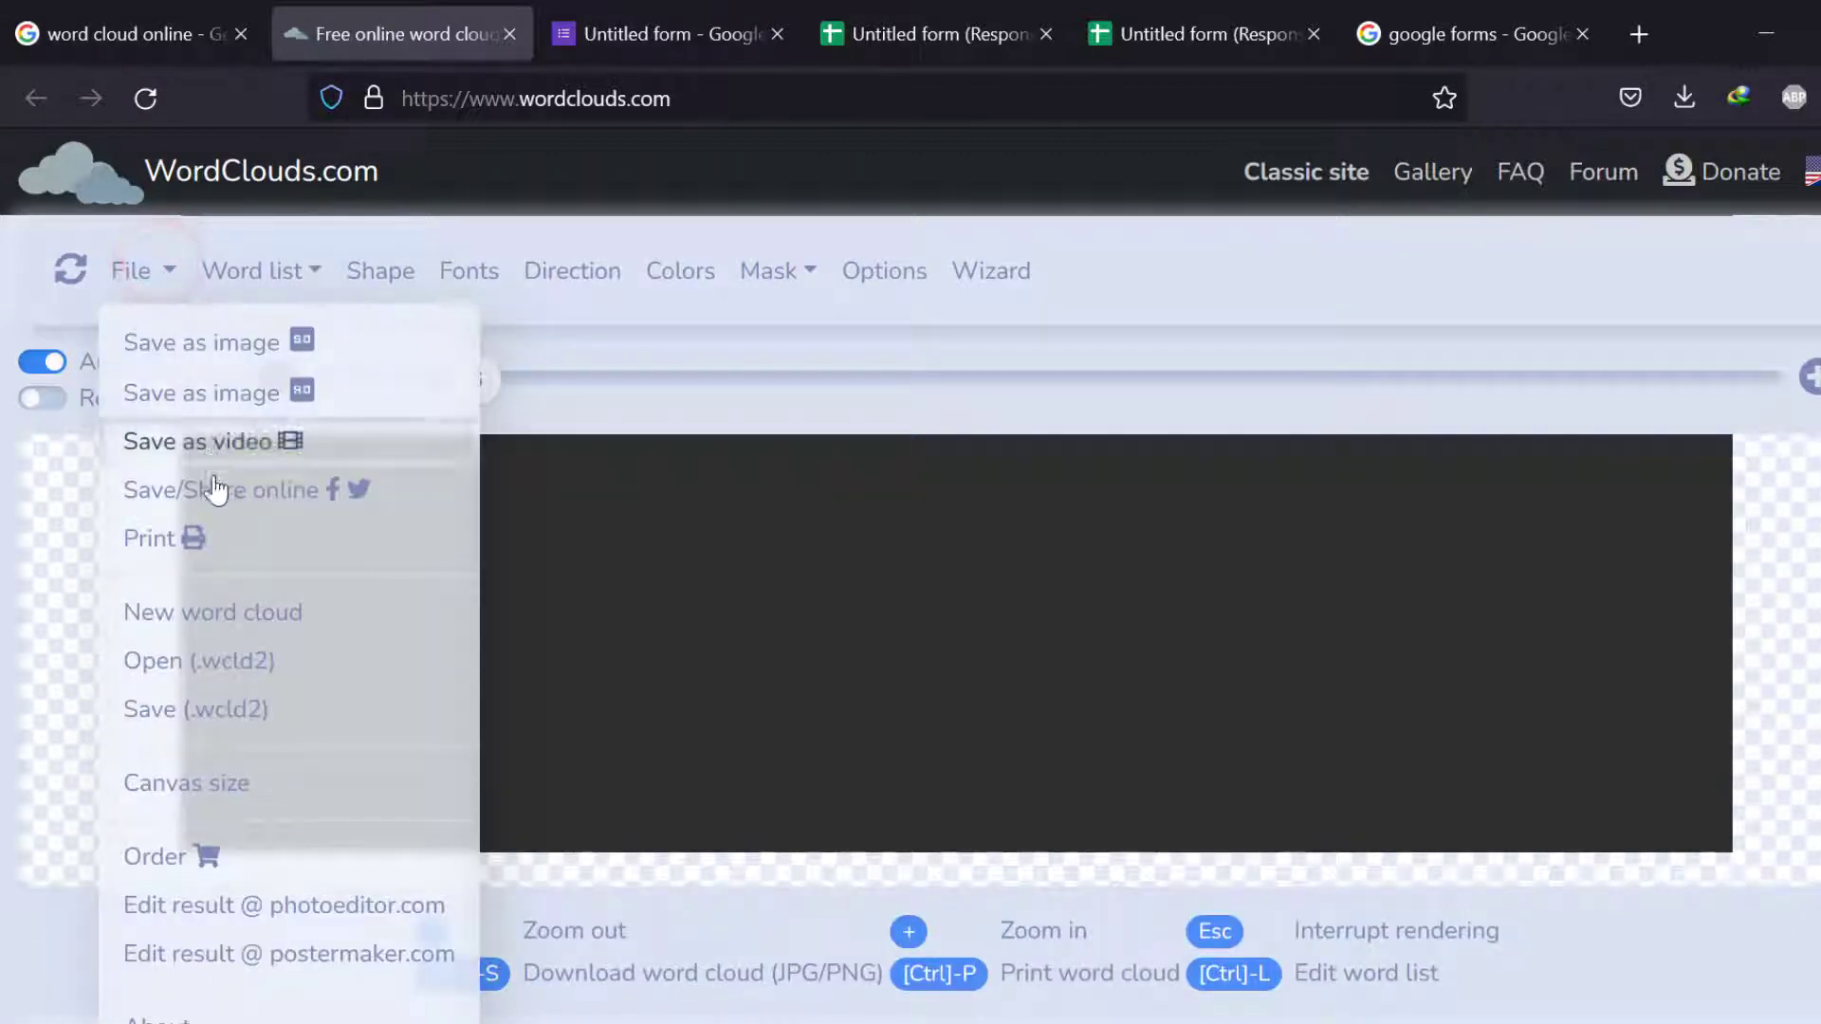
pyautogui.scroll(-5, 958, 487)
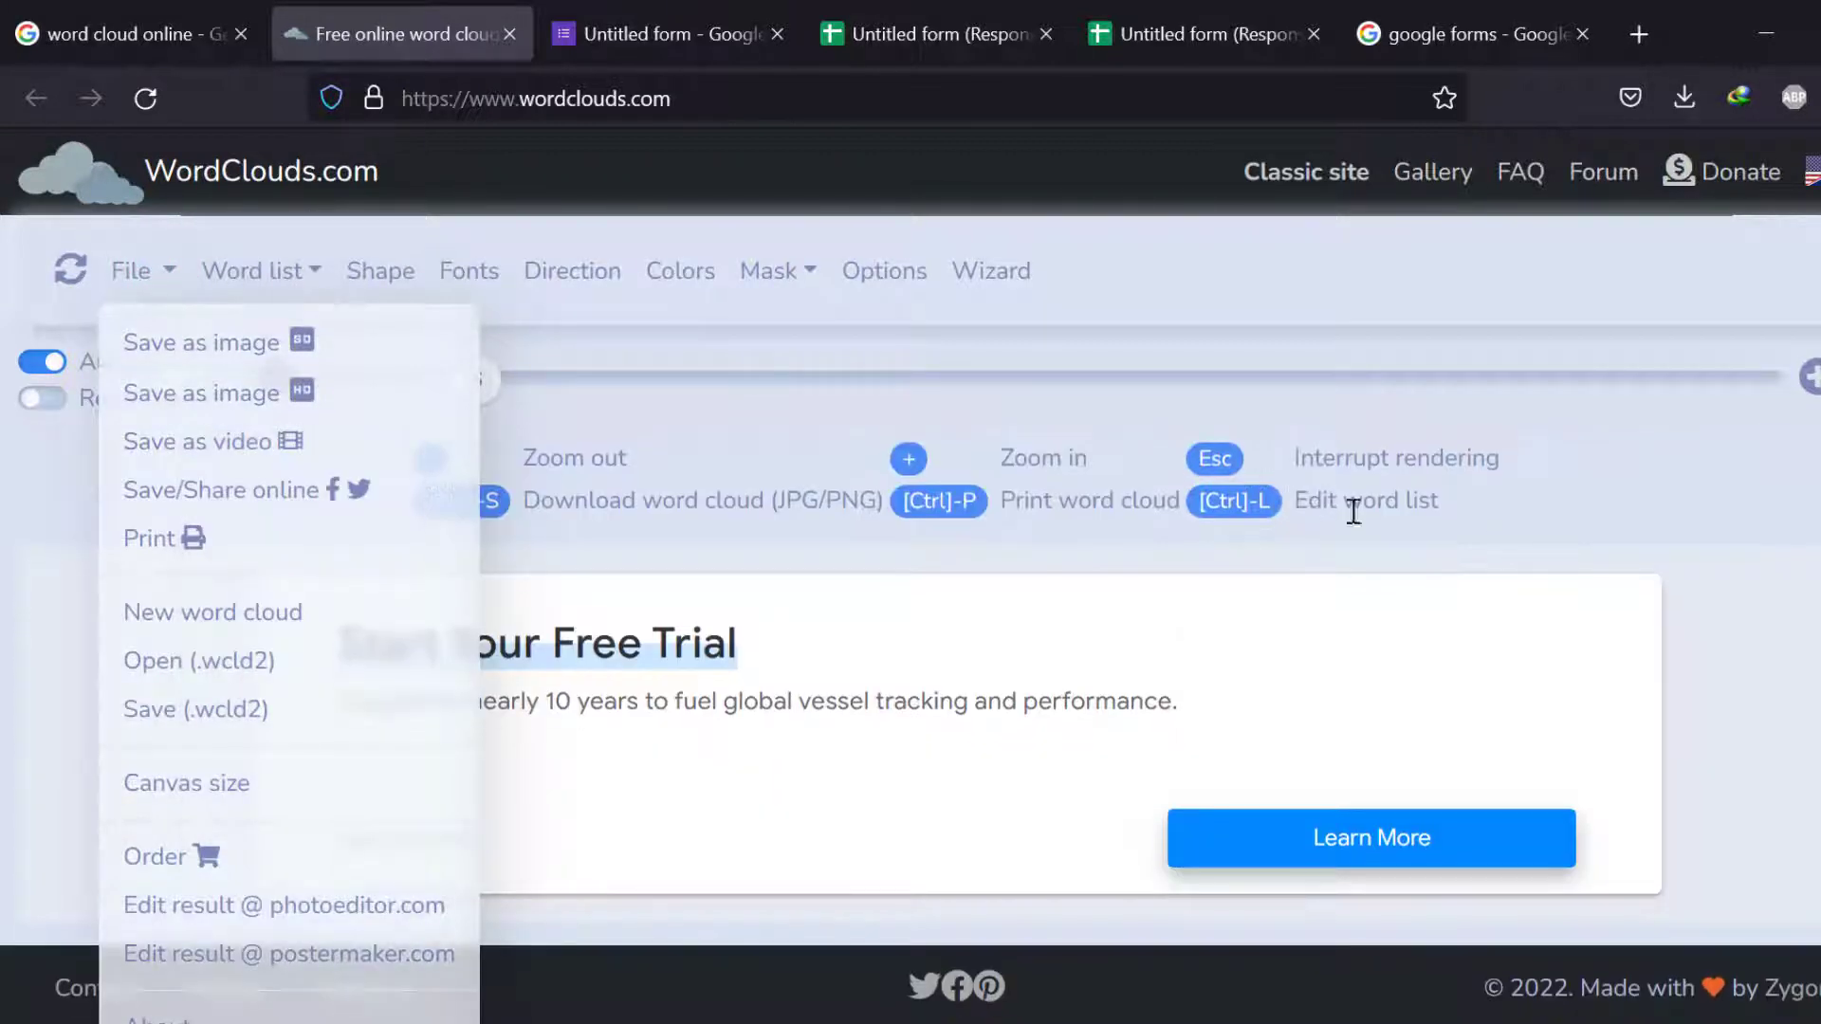
pyautogui.scroll(5, 1732, 634)
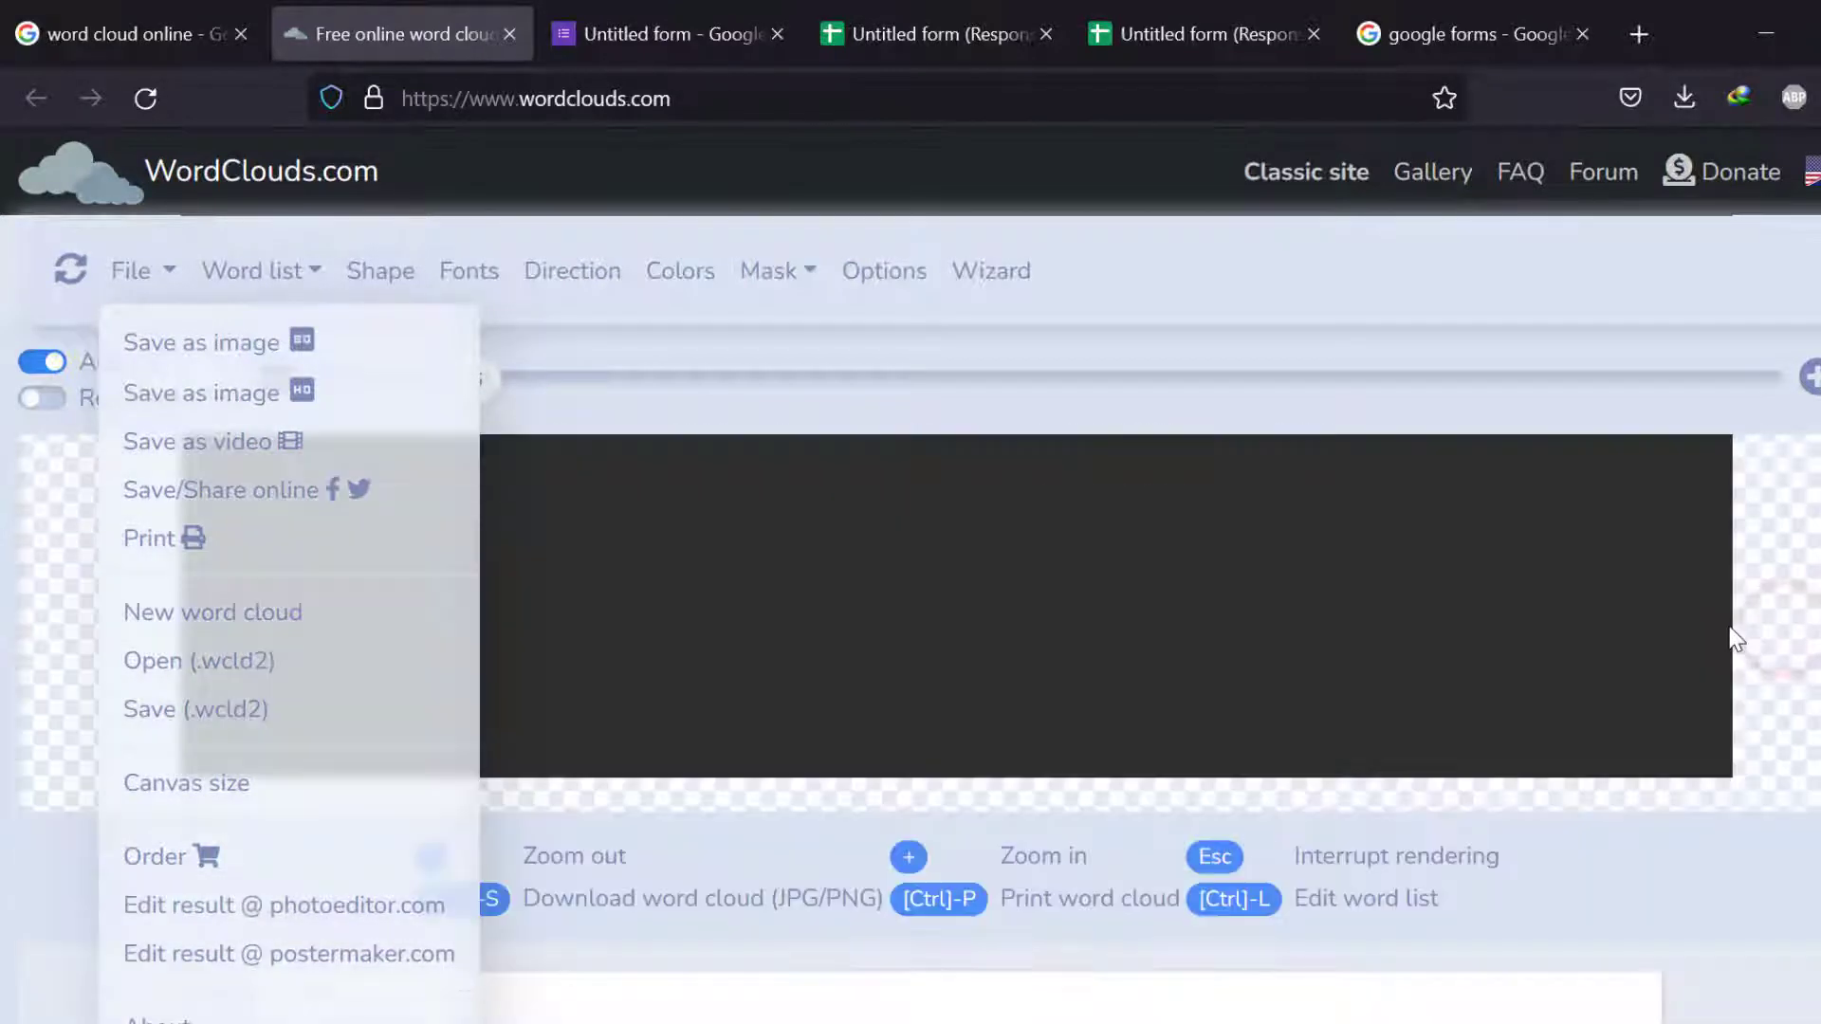
pyautogui.click(1729, 628)
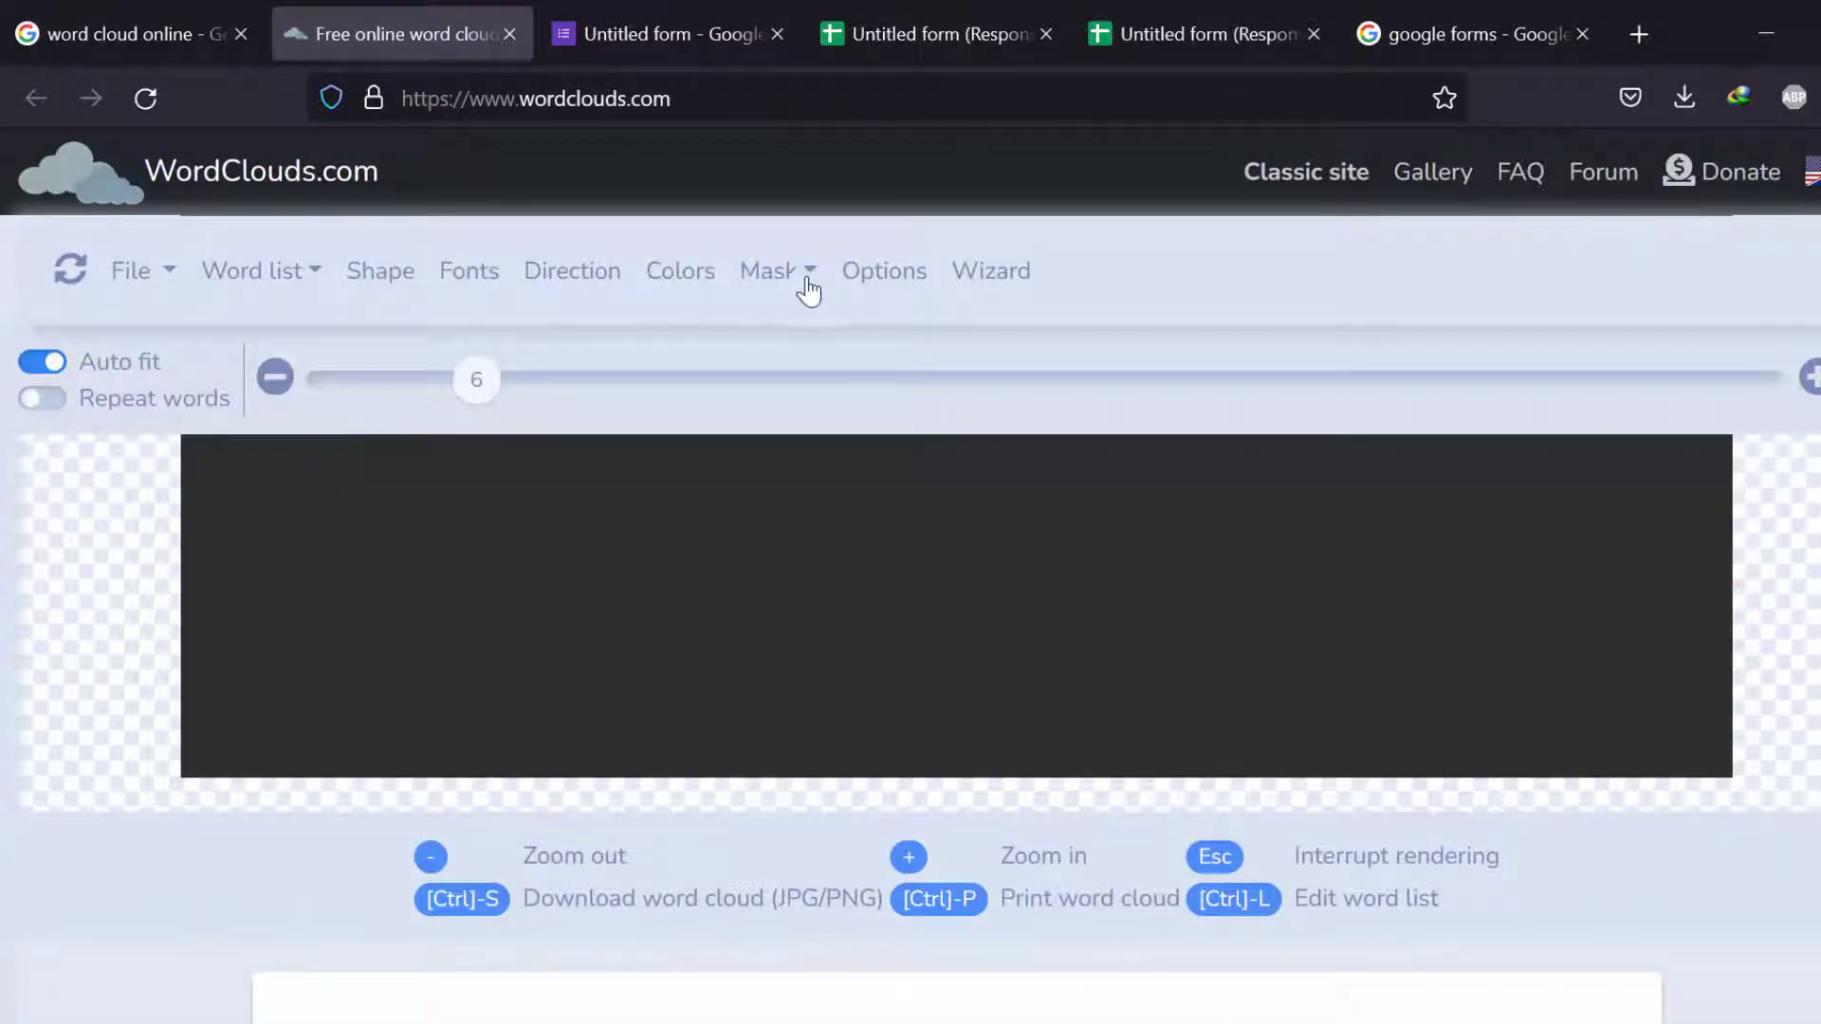
# Apply a word-direction preset to the cloud and open the Word list choices.
pyautogui.click(905, 284)
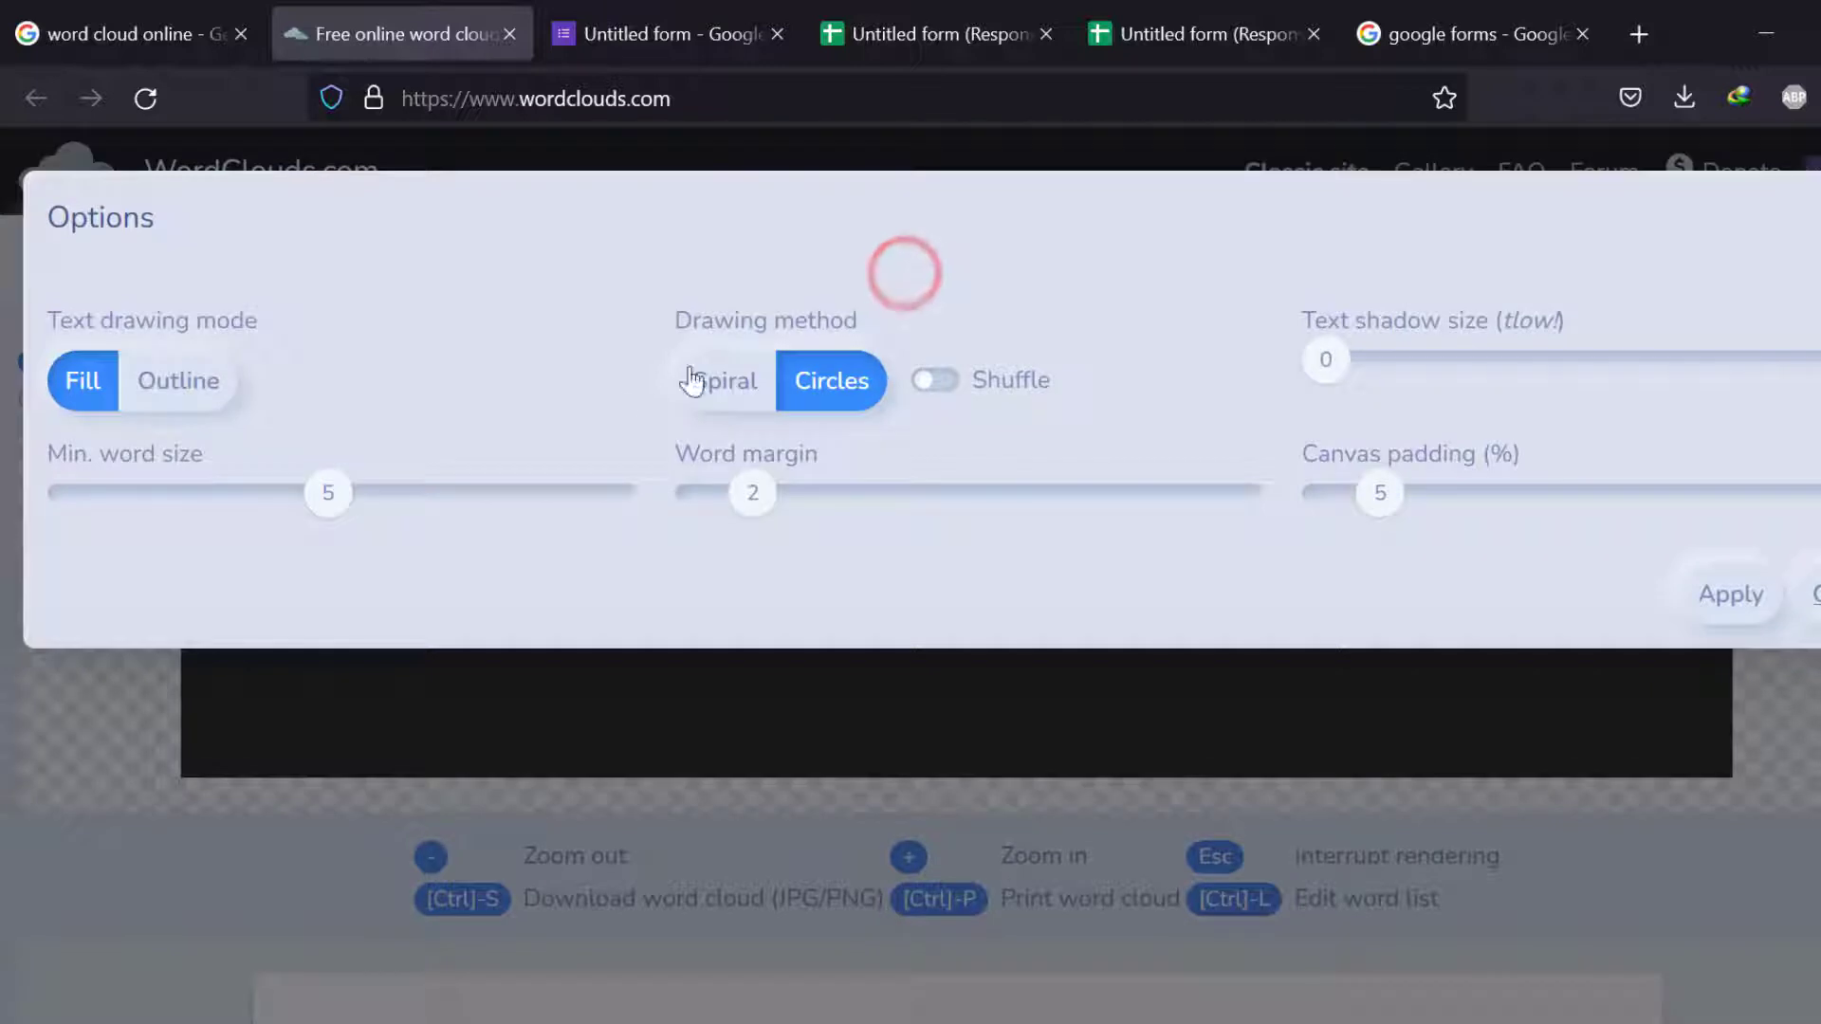
pyautogui.click(1290, 732)
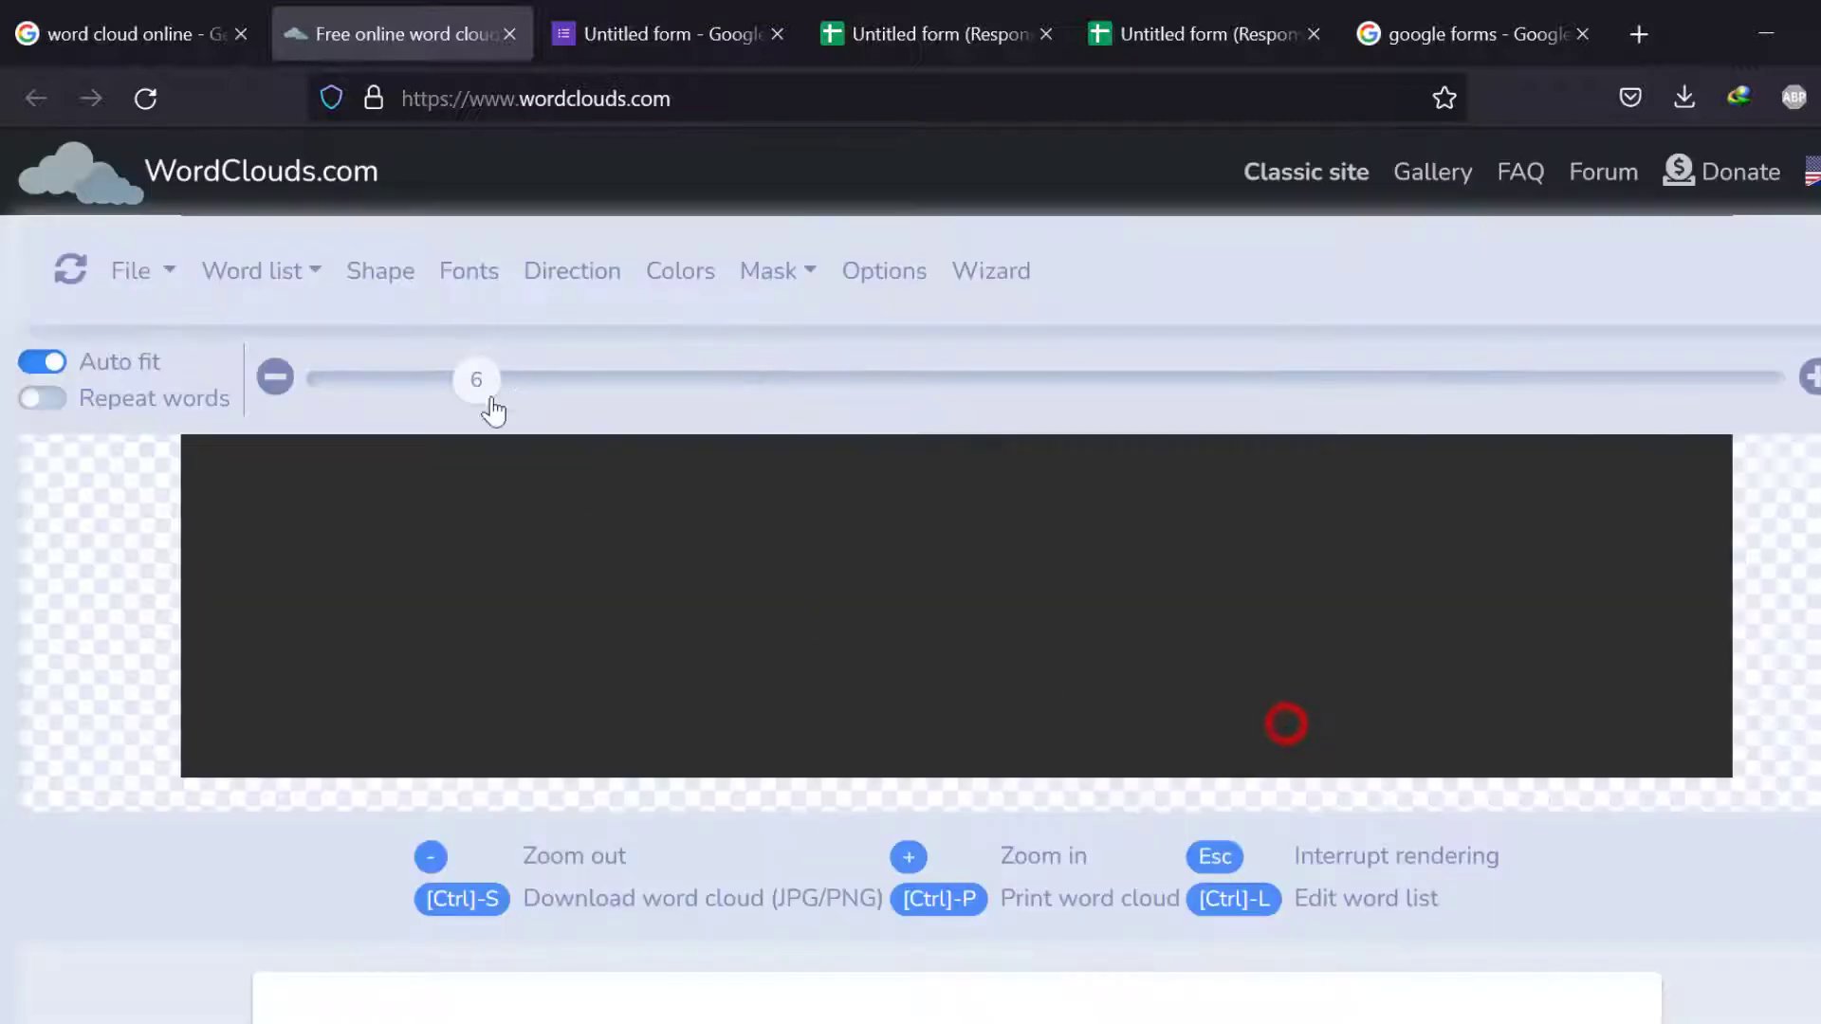
pyautogui.click(560, 267)
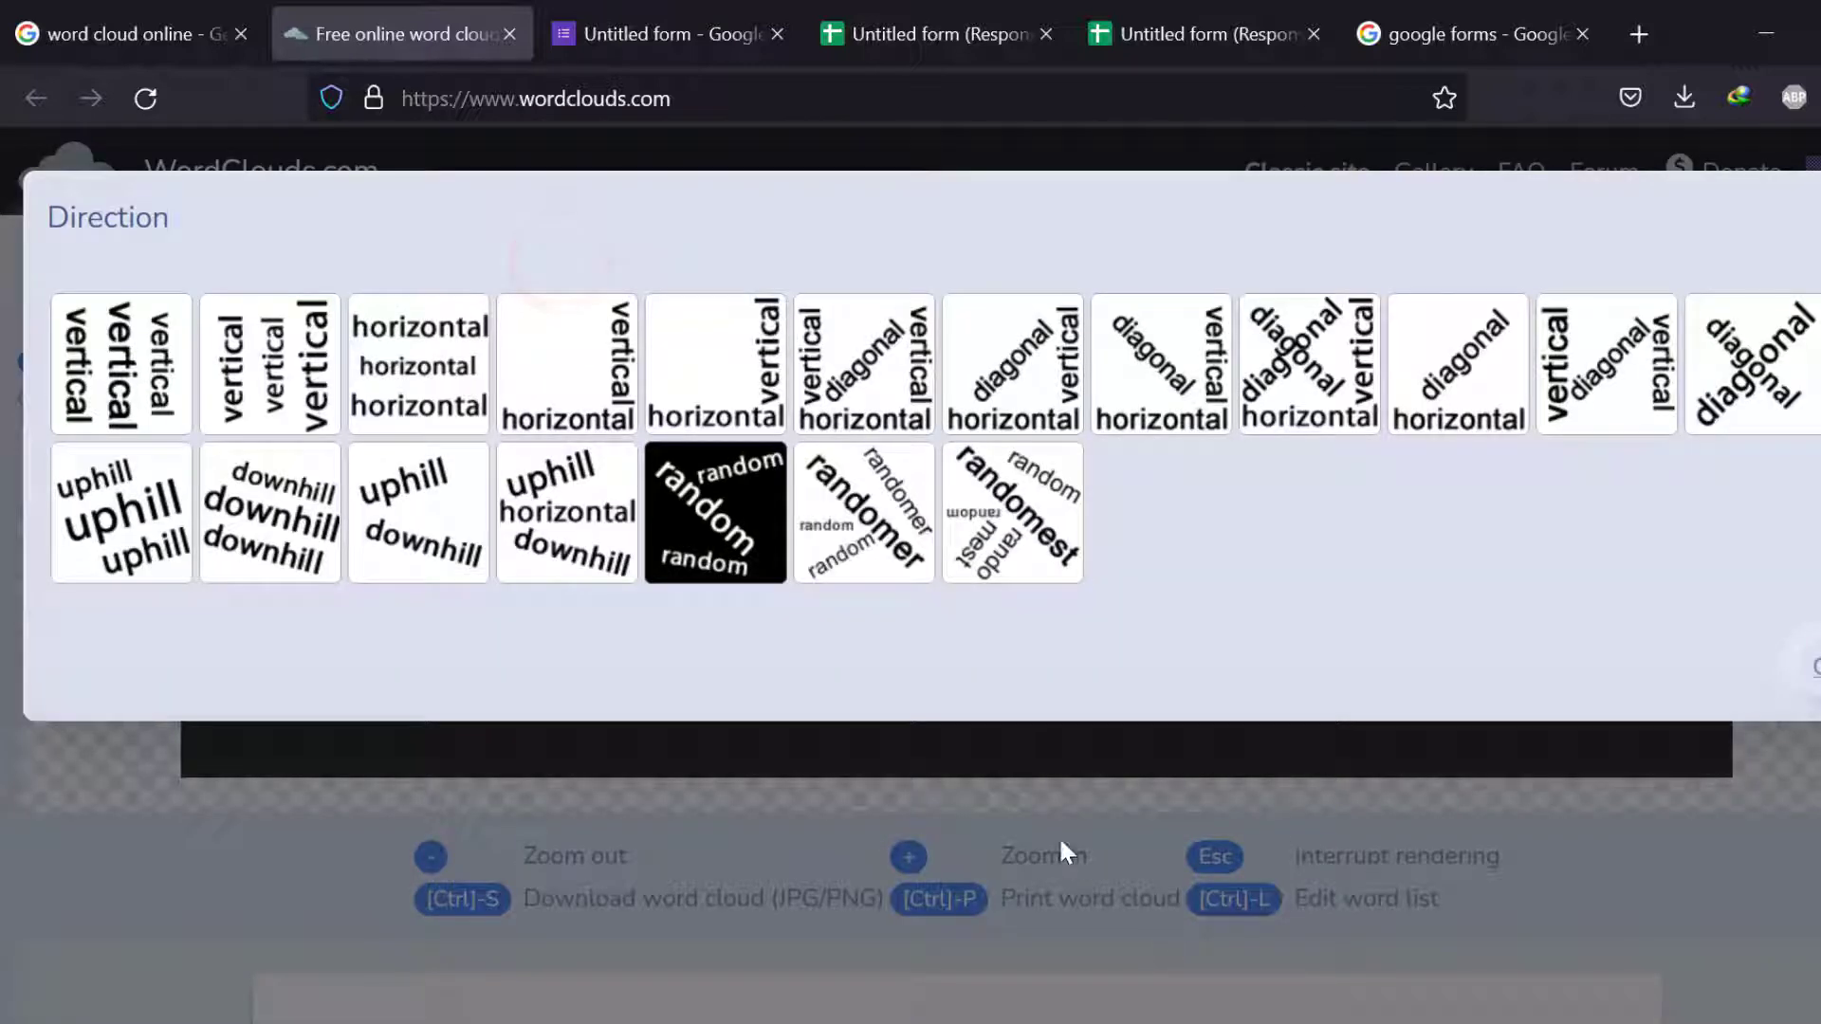
pyautogui.click(576, 495)
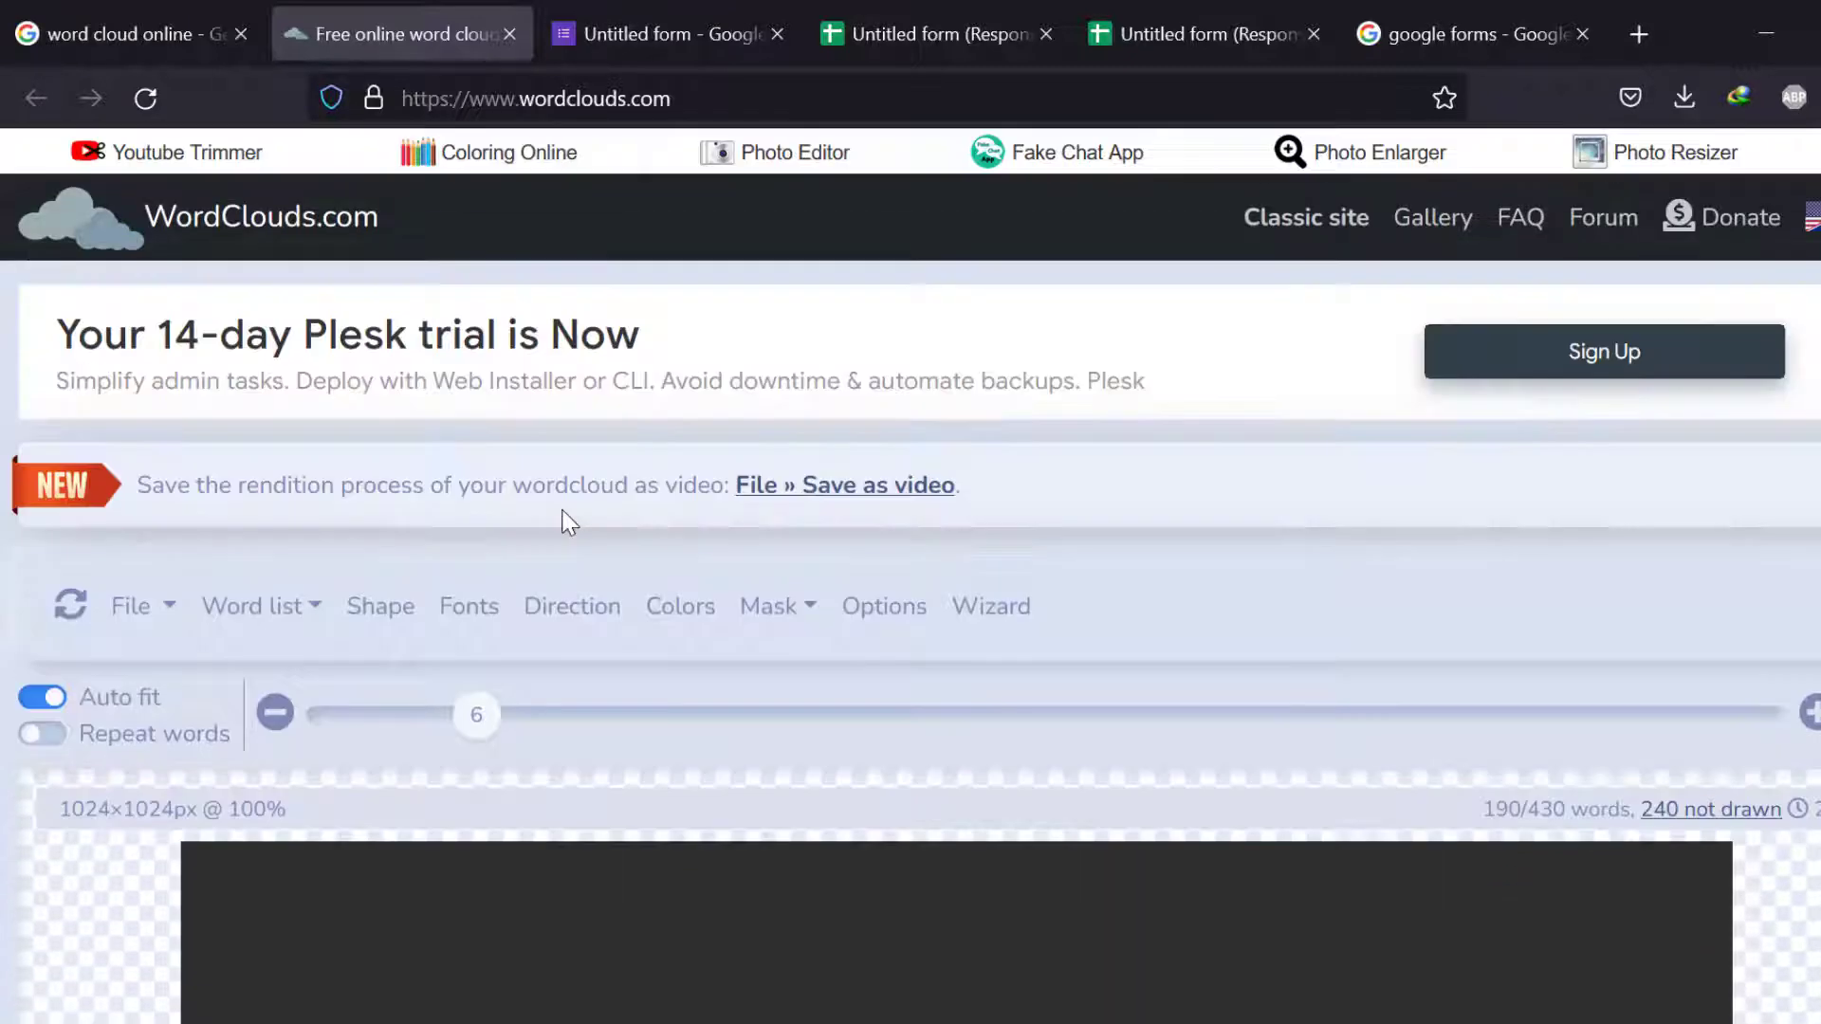
pyautogui.click(261, 605)
# Paste the copied interview answers into the Extract words text box and apply them.
pyautogui.click(345, 846)
pyautogui.click(345, 536)
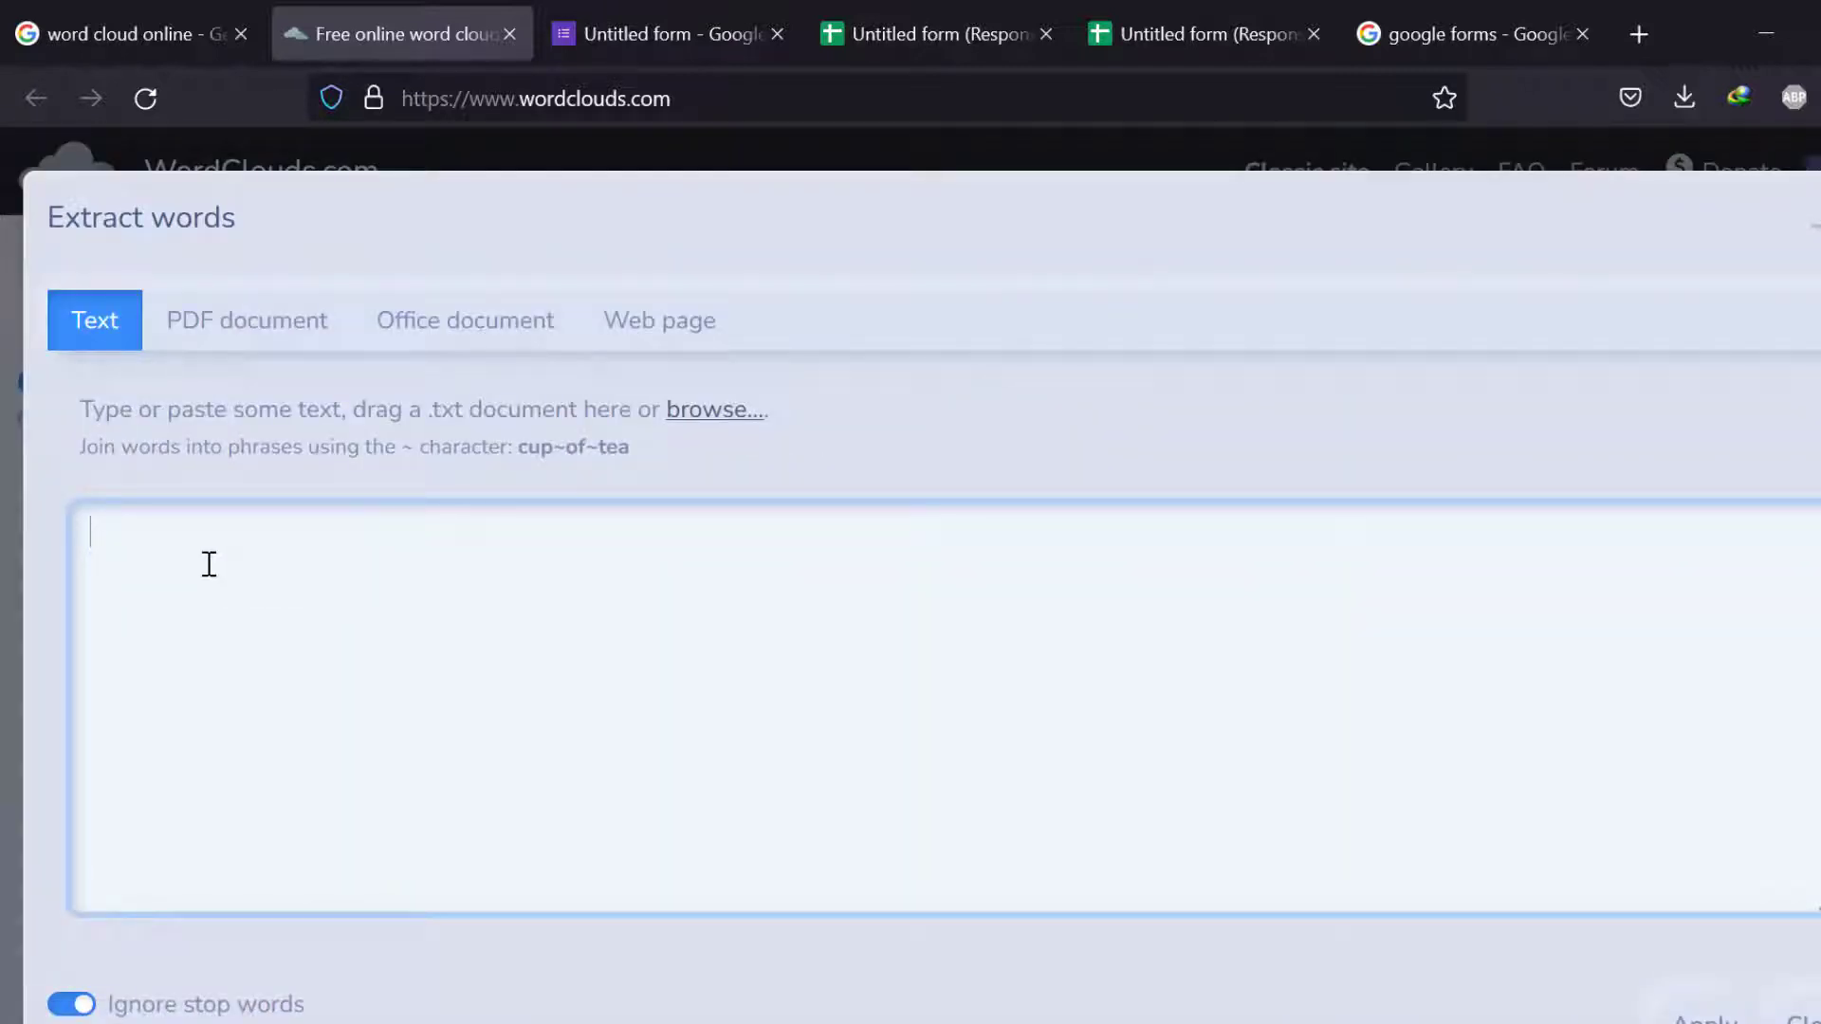
pyautogui.rightClick(162, 590)
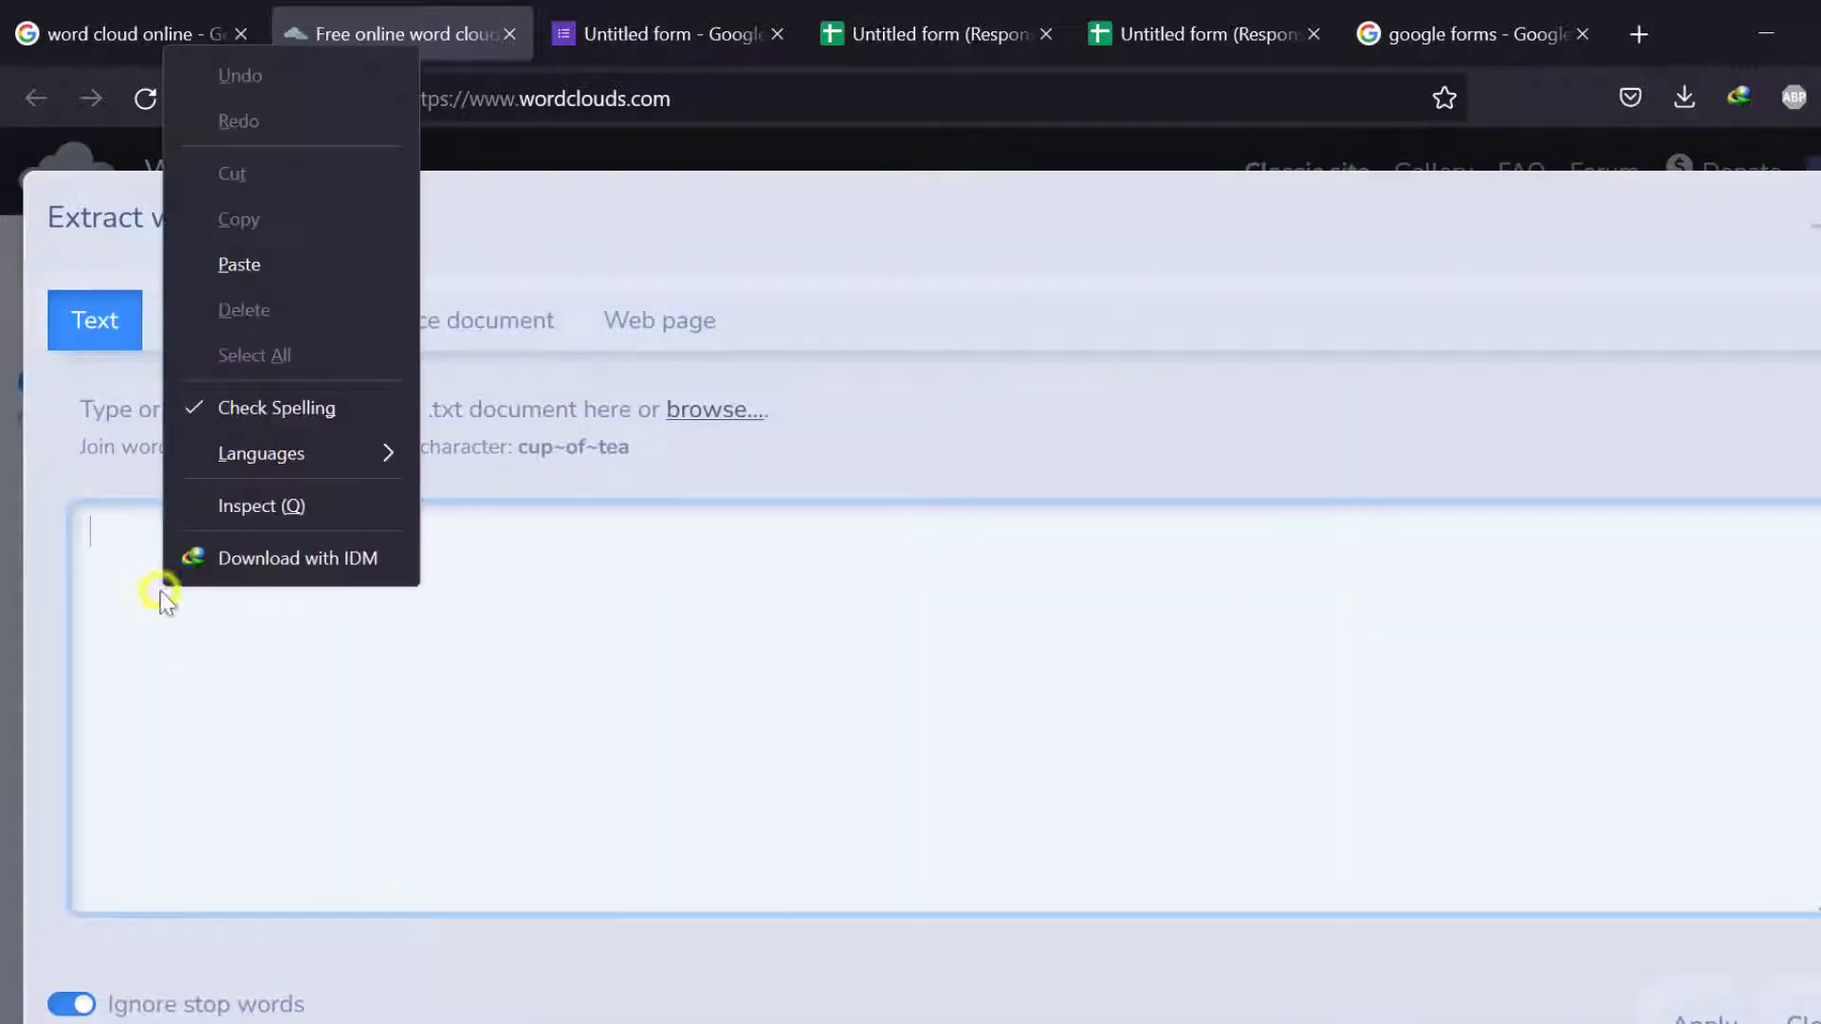
pyautogui.click(245, 271)
pyautogui.scroll(10, 821, 623)
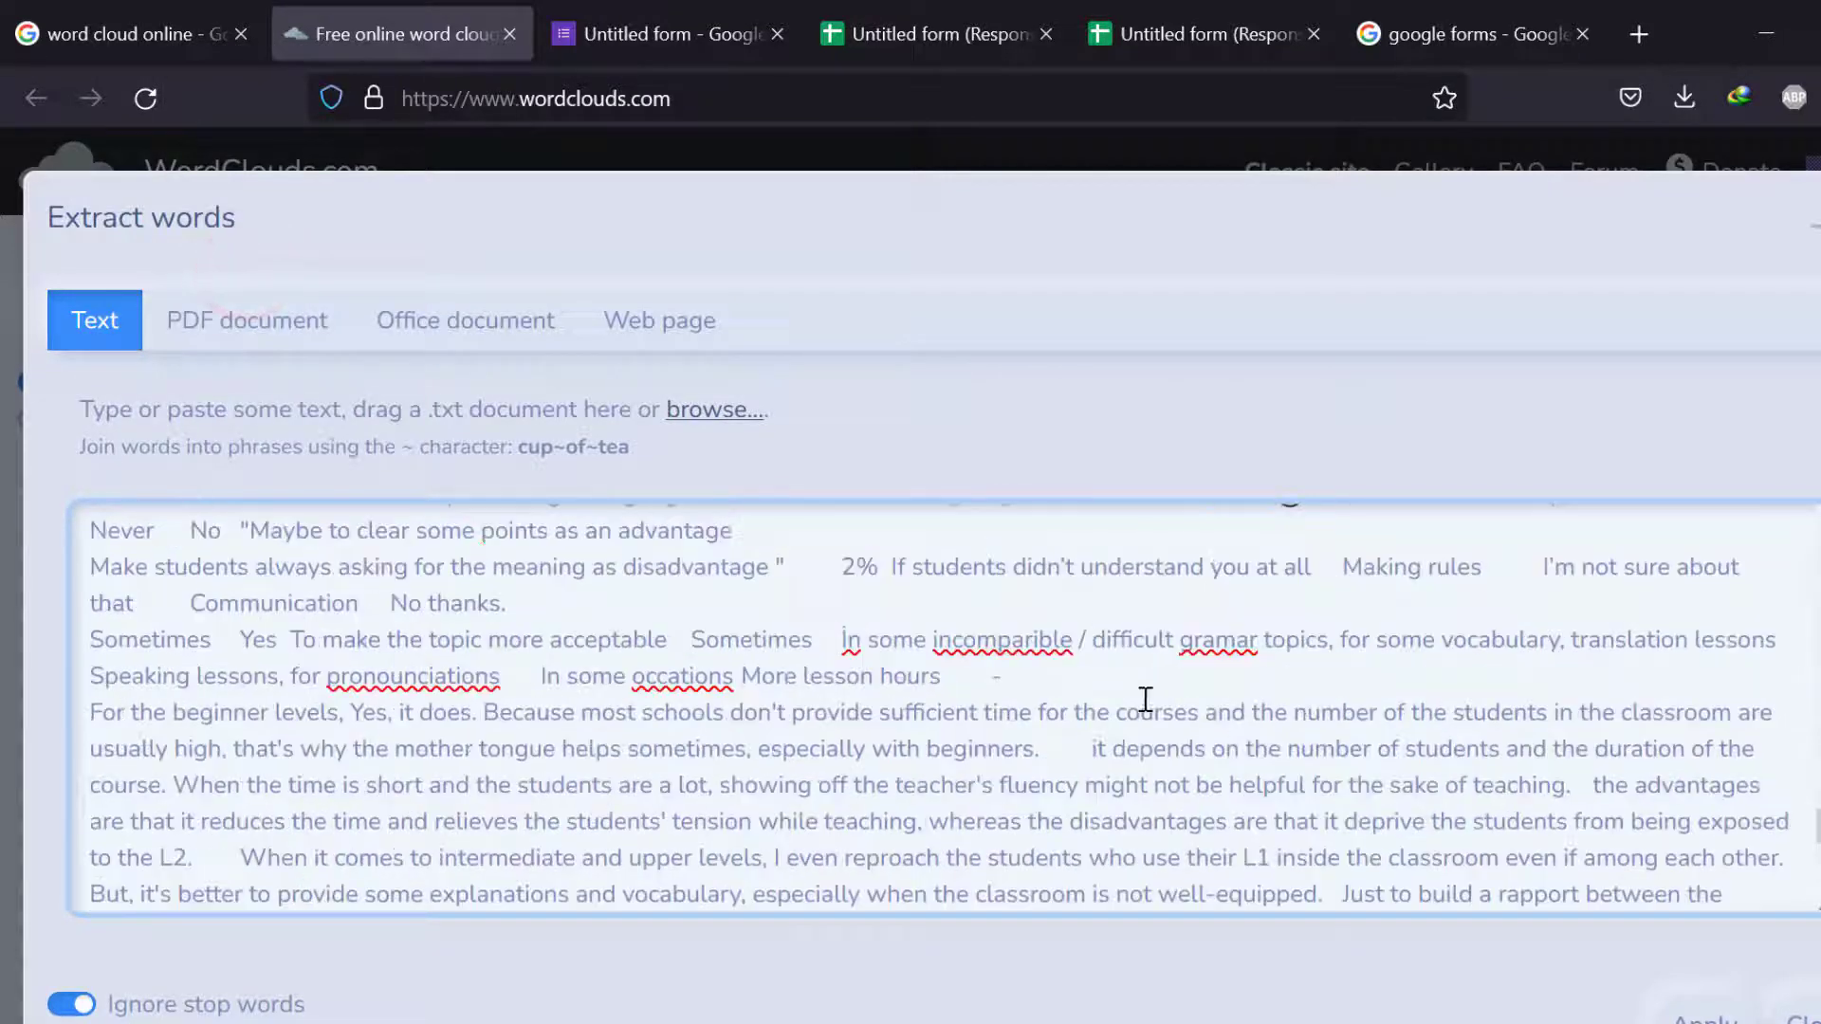
pyautogui.scroll(10, 821, 623)
pyautogui.scroll(-8, 1675, 622)
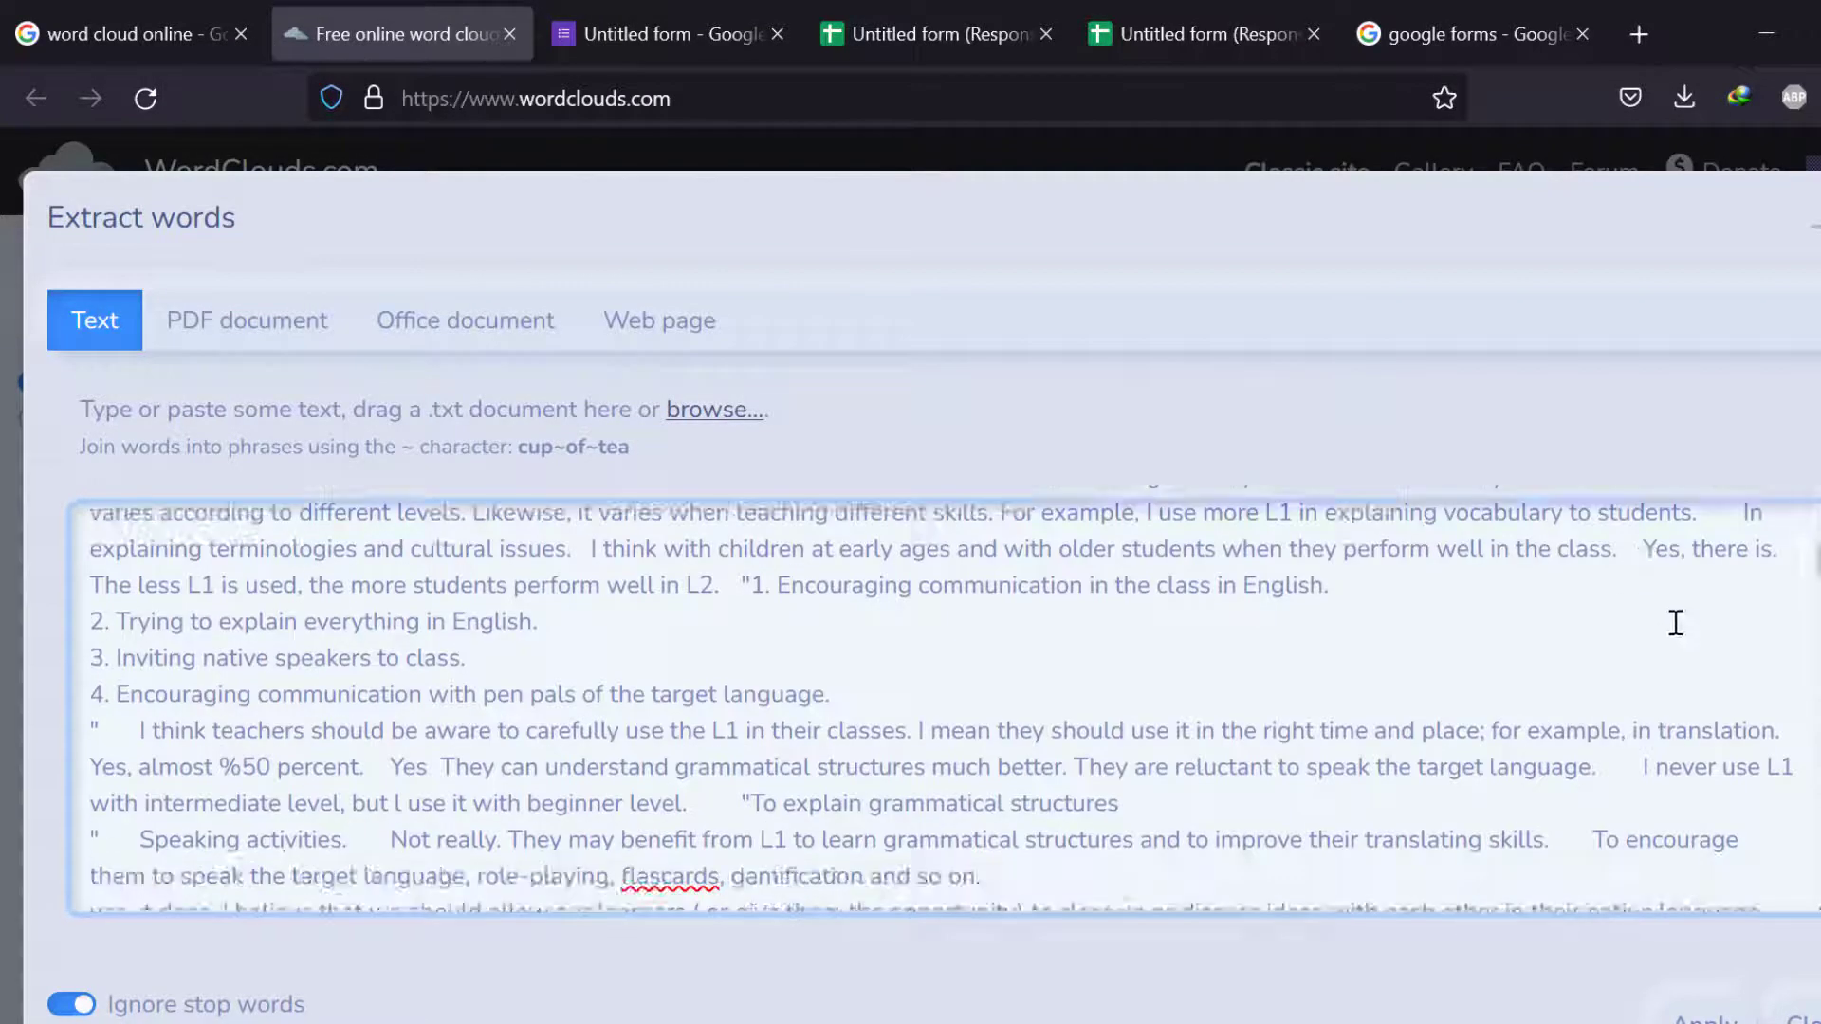
pyautogui.scroll(-15, 1069, 743)
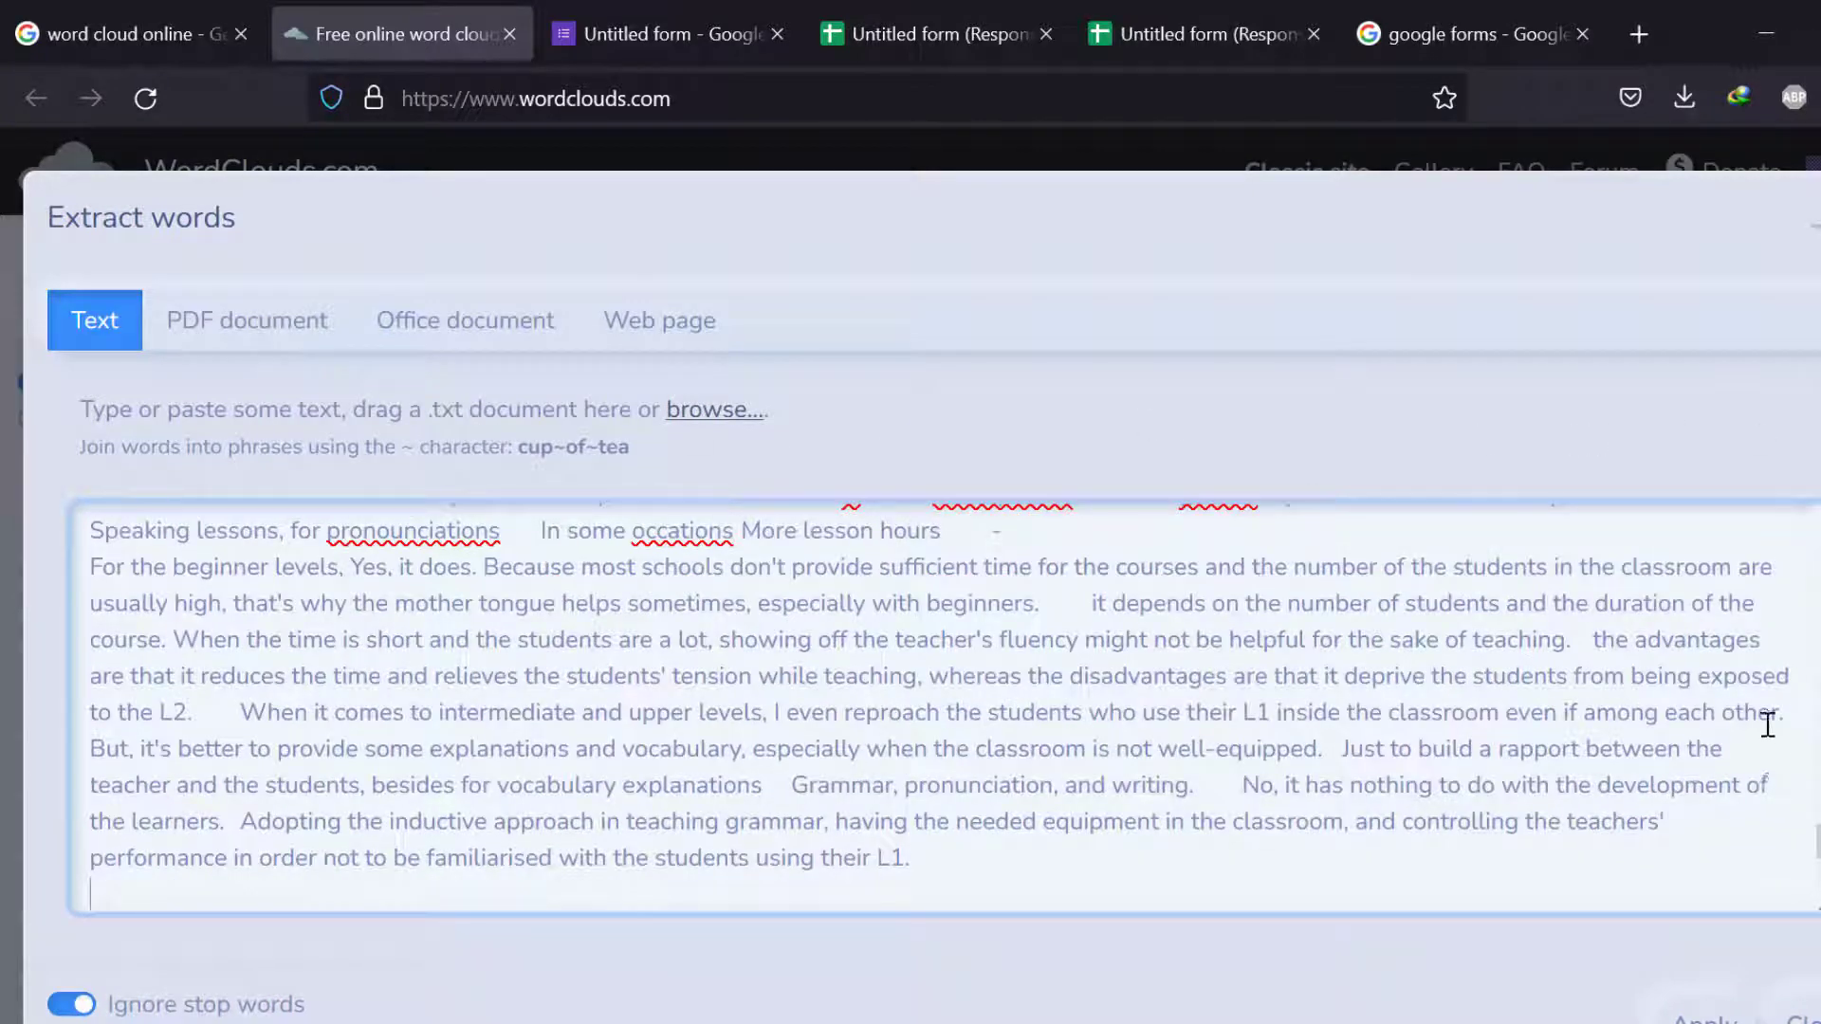
pyautogui.scroll(-3, 1653, 867)
pyautogui.click(1704, 924)
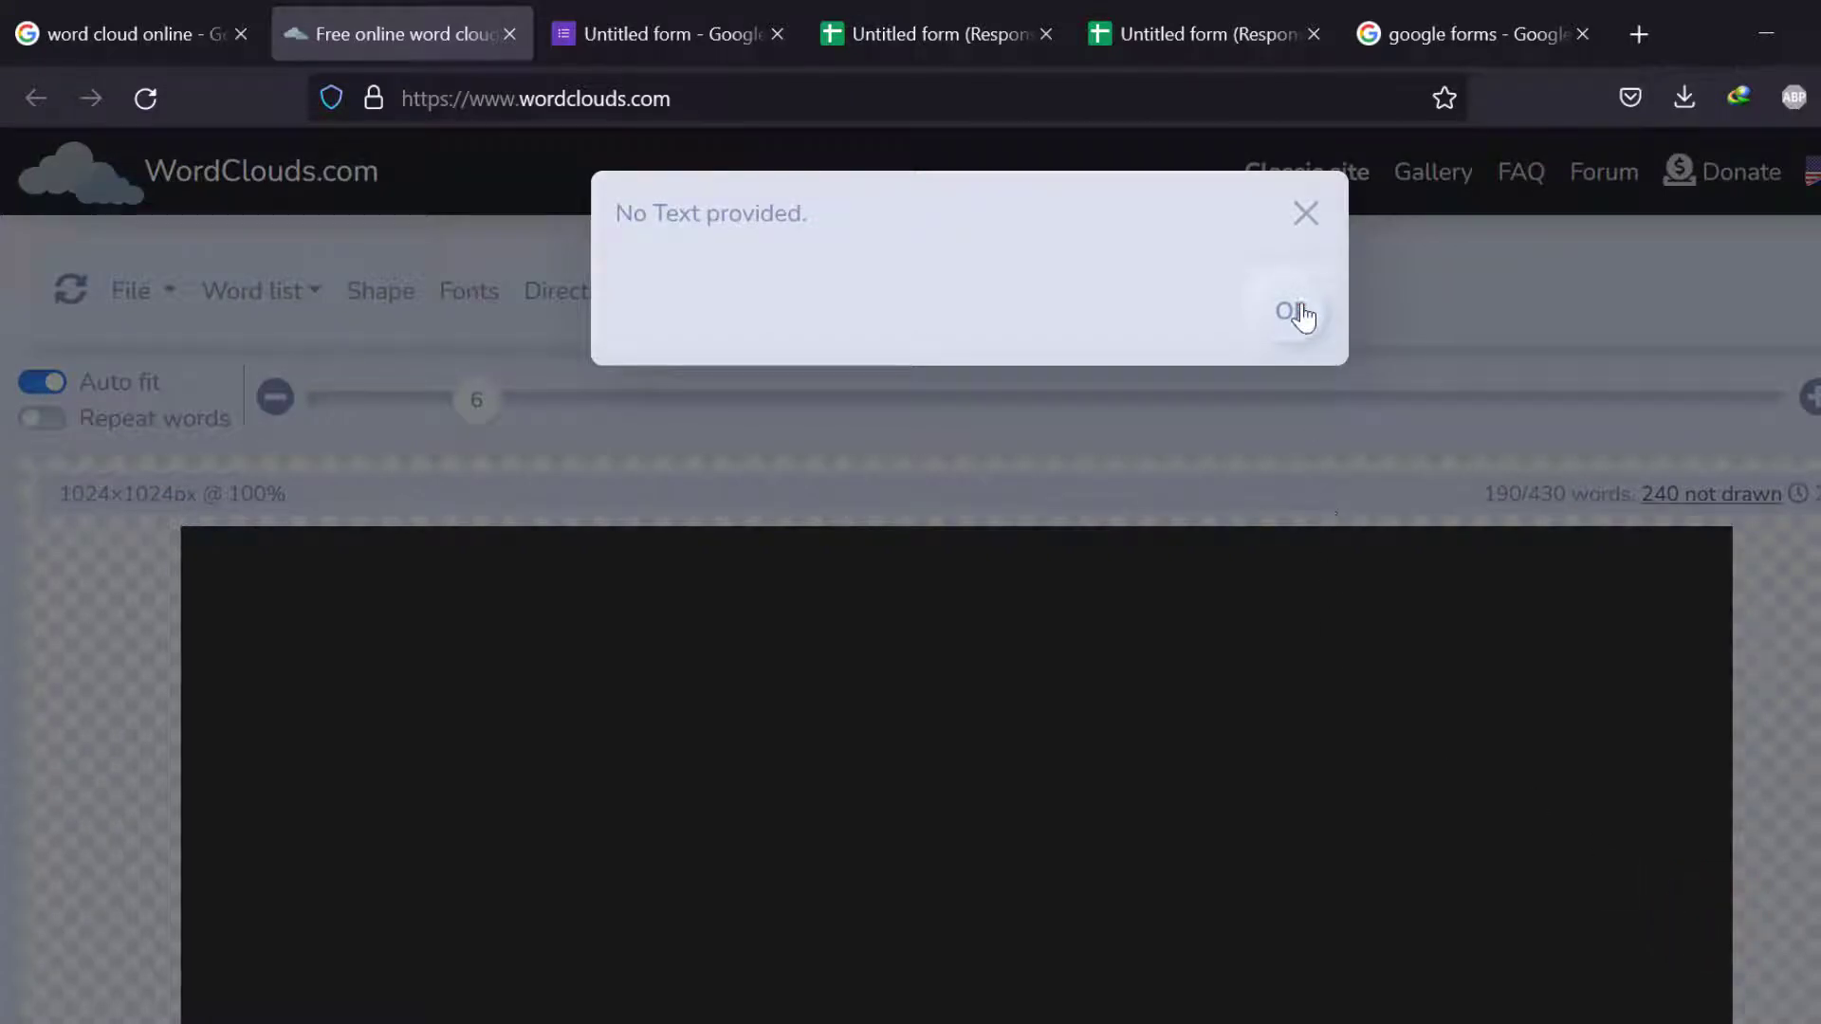
pyautogui.click(1291, 312)
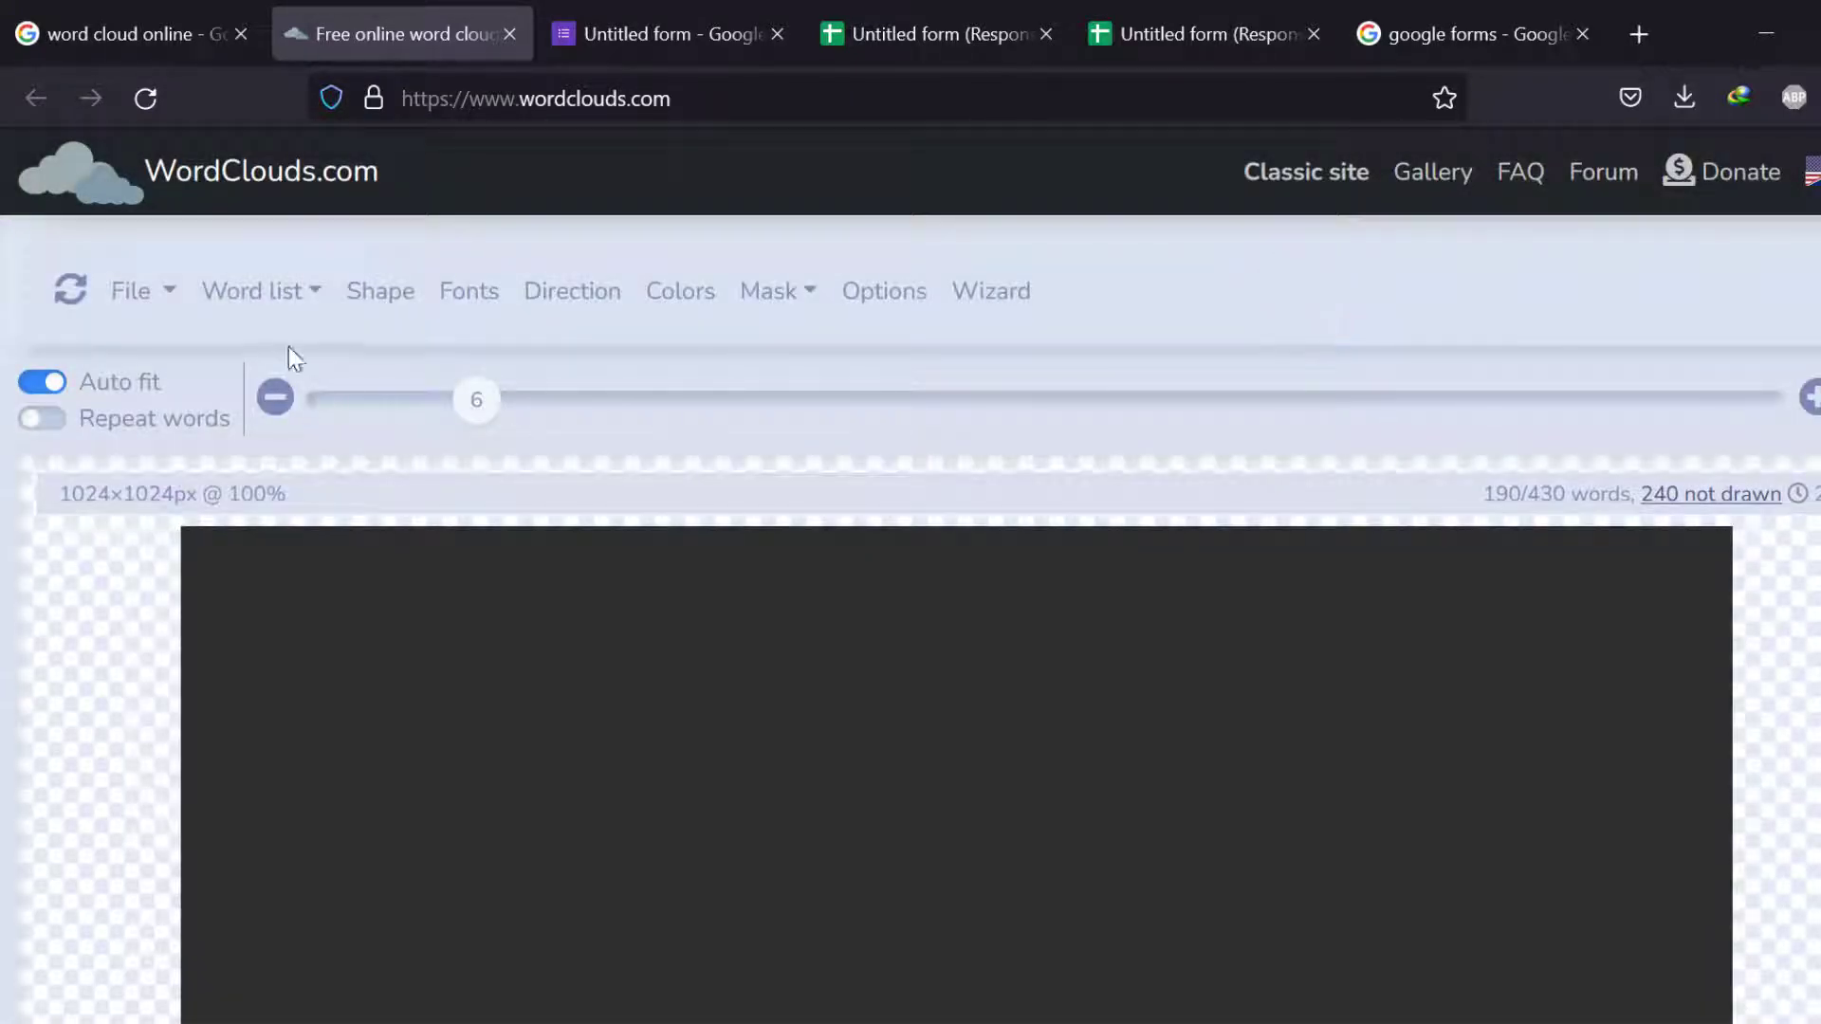
# Render the cloud in the shape of the text 'Word' in Asset font.
pyautogui.click(376, 299)
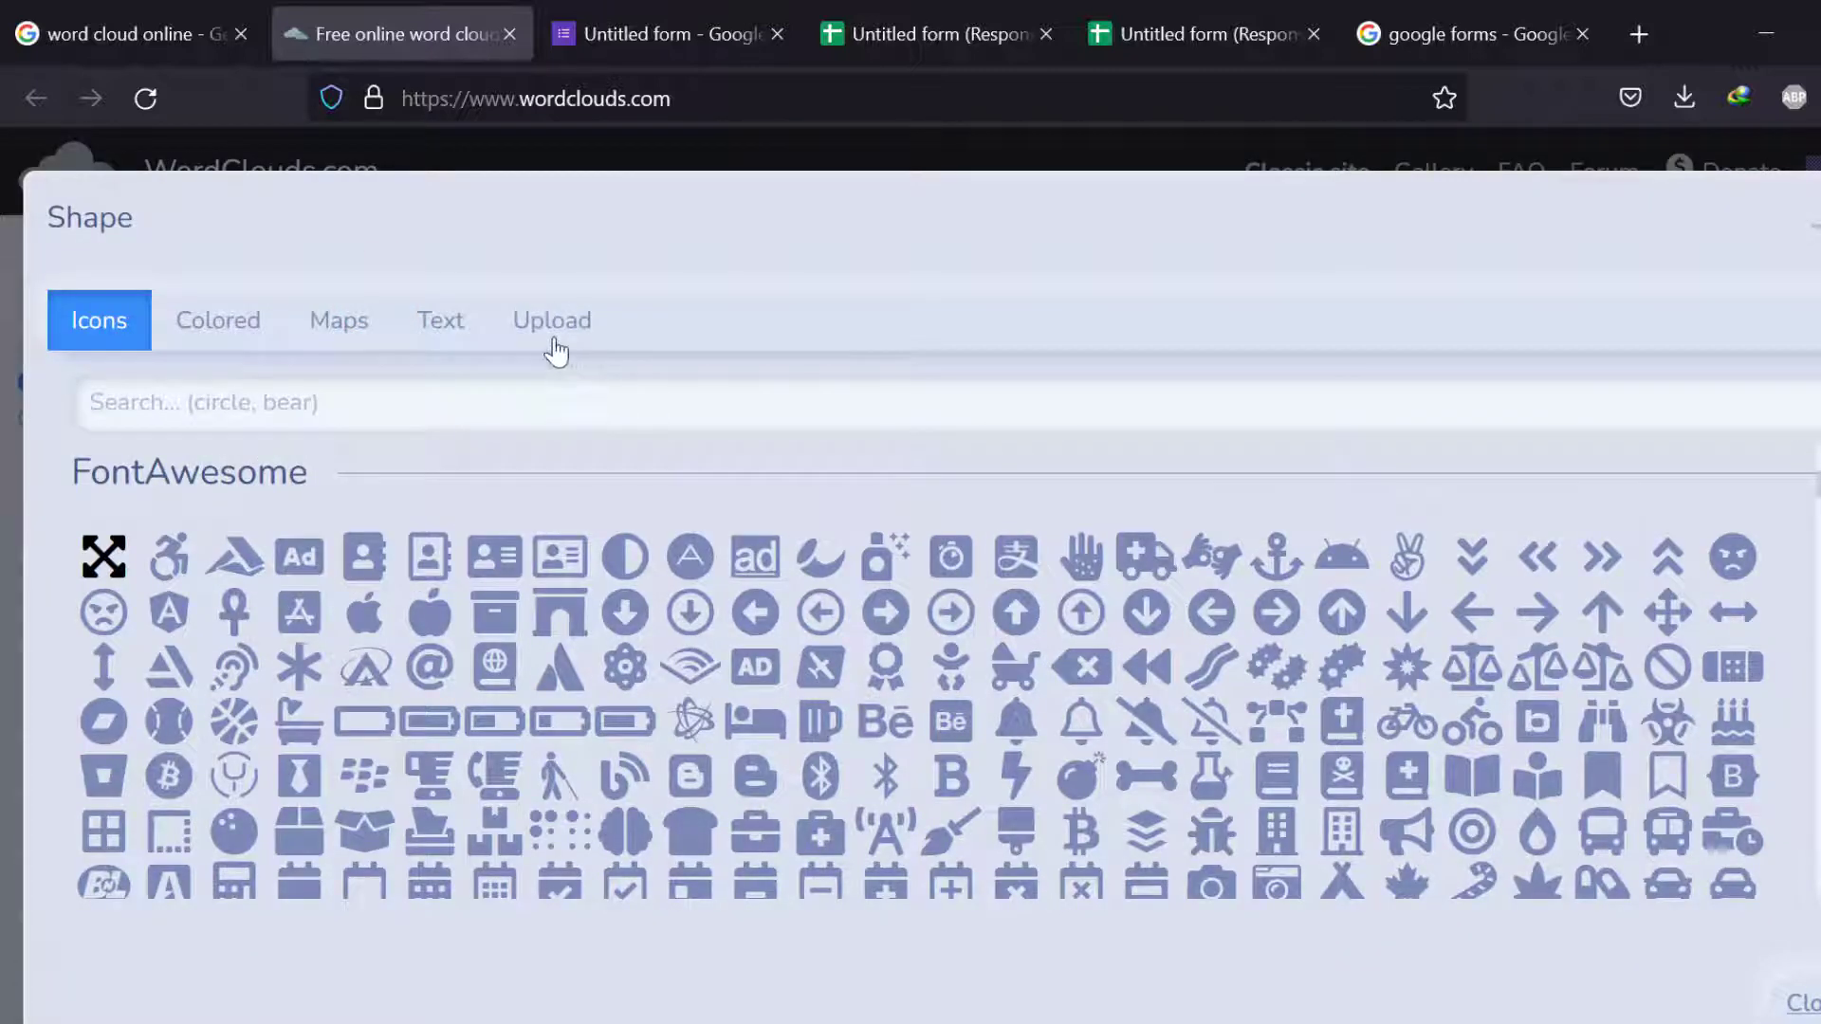
pyautogui.click(462, 335)
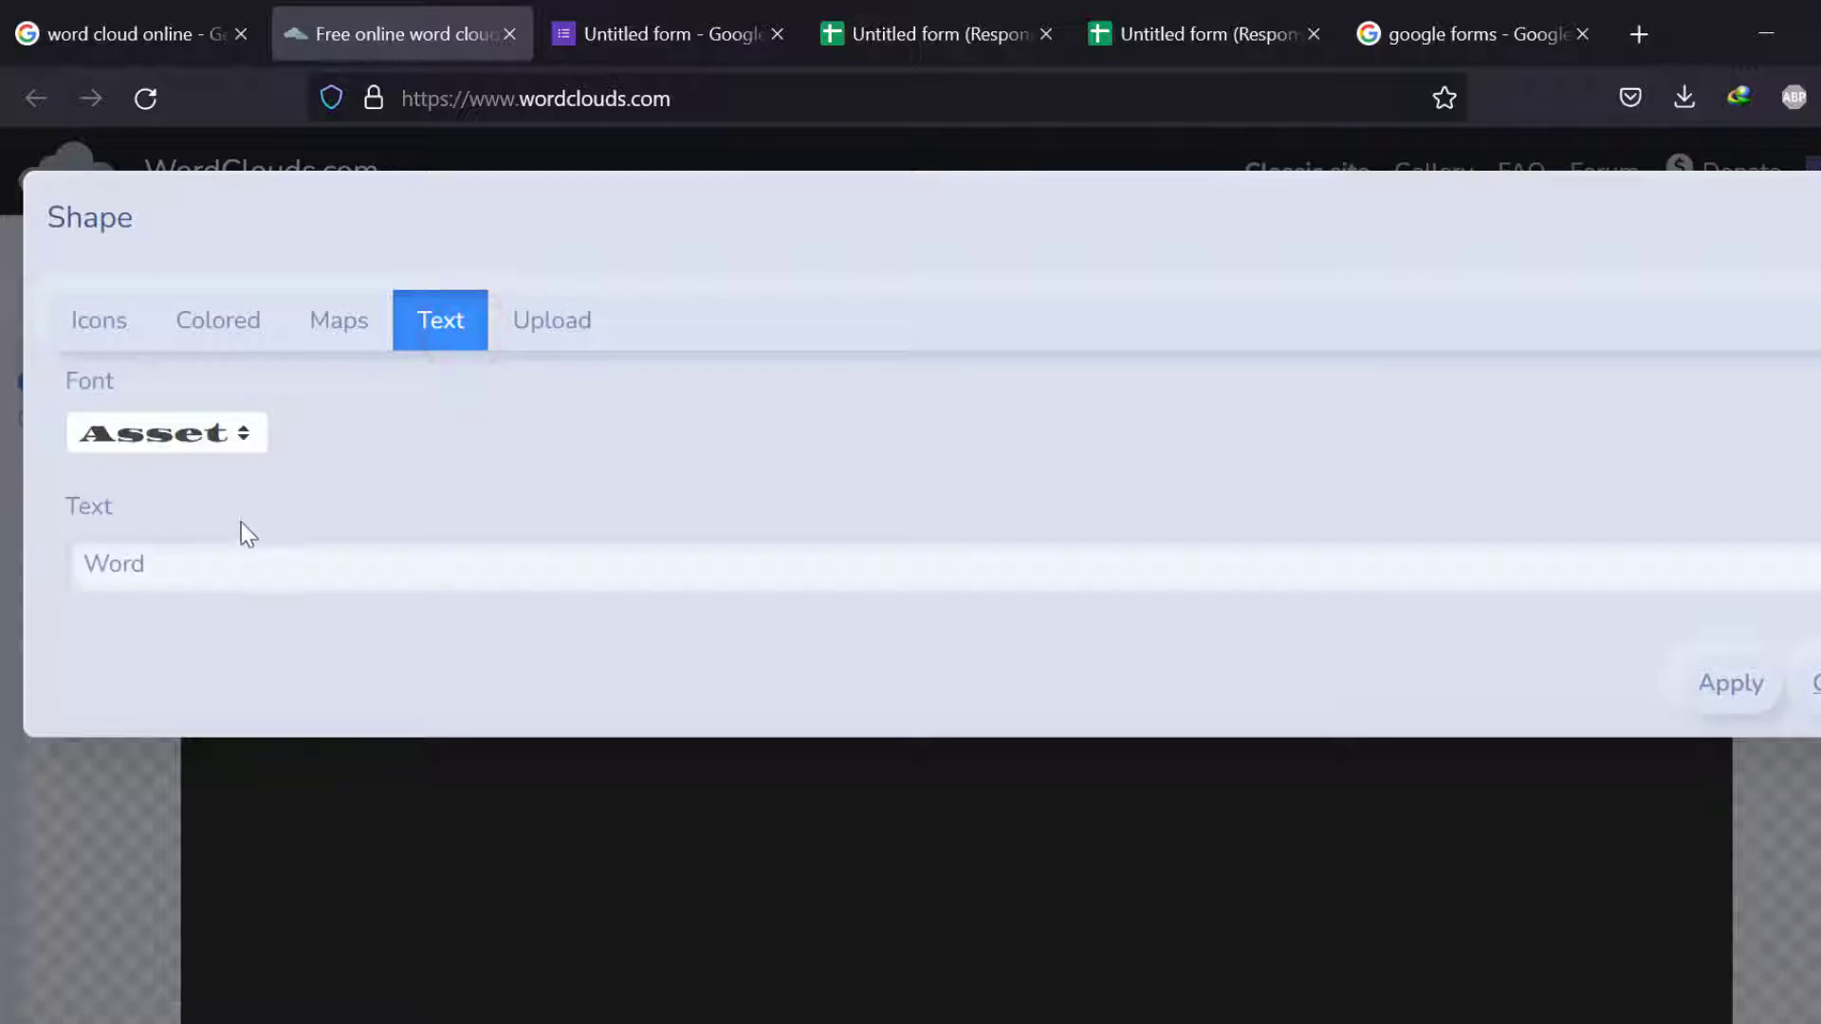
pyautogui.click(1725, 685)
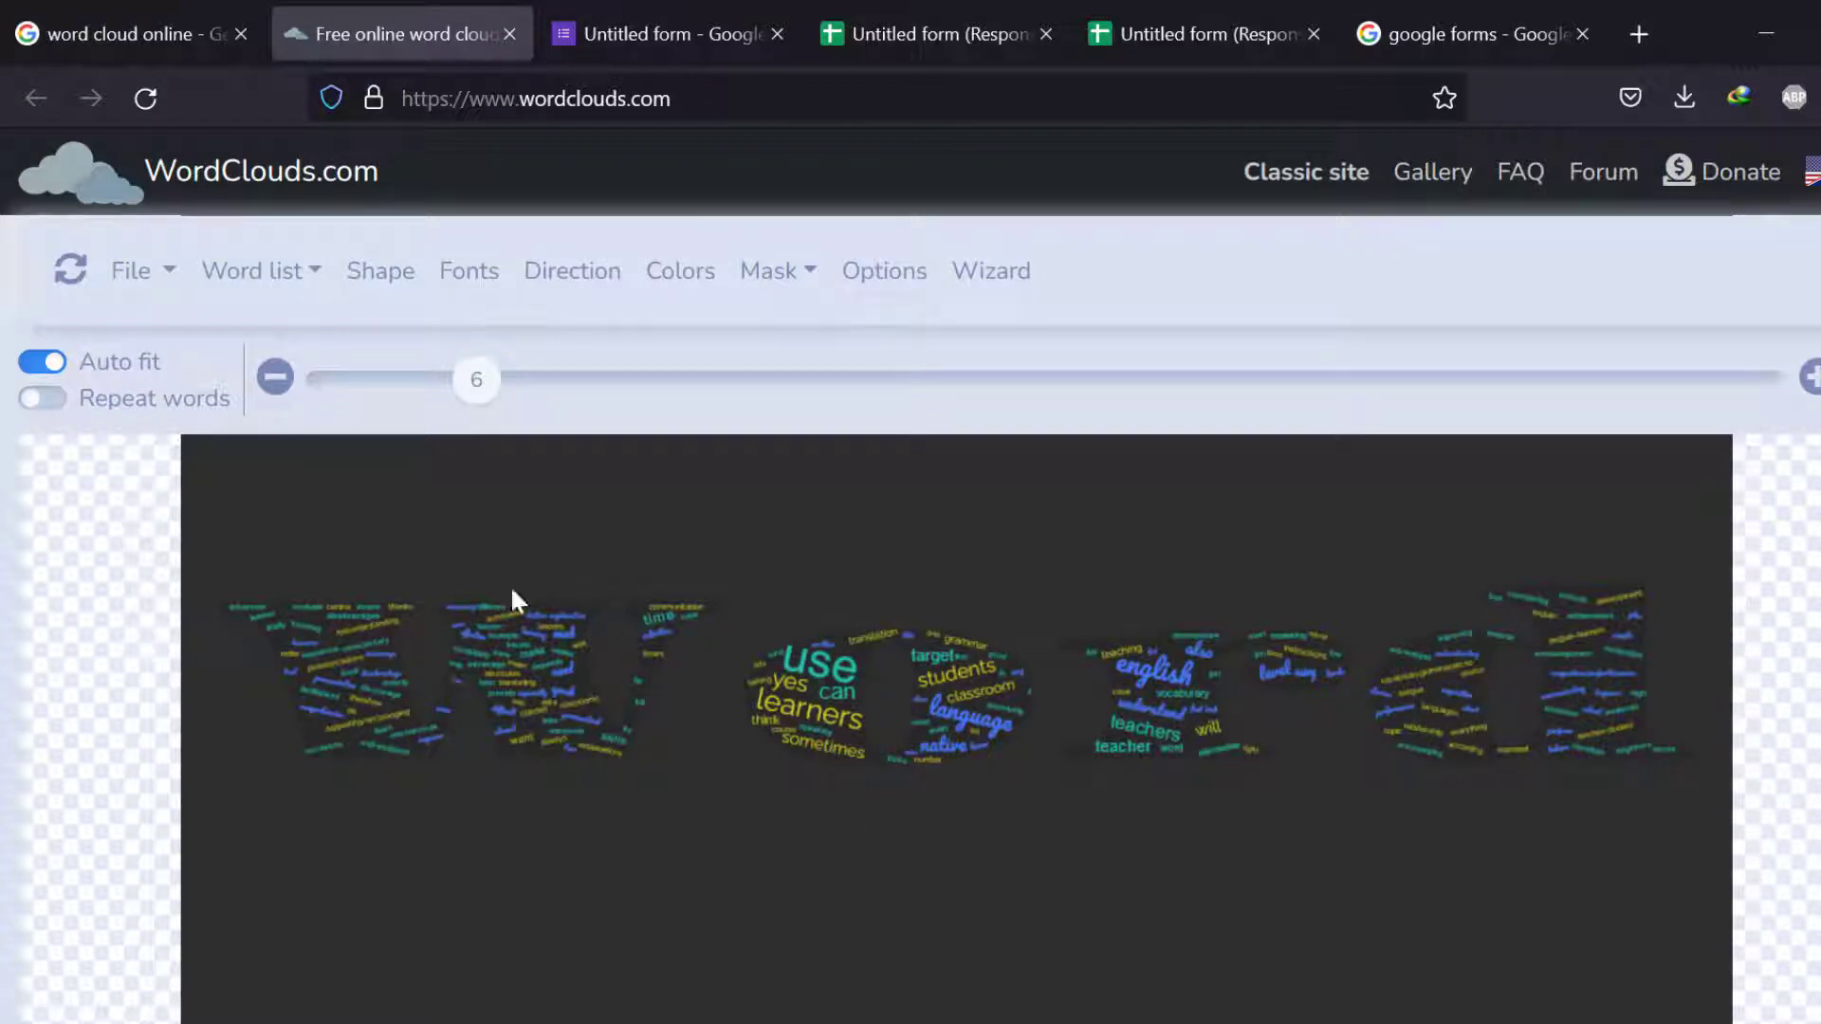
# Reshape the word cloud into a country map outline from the Shape dialog's Maps tab.
pyautogui.click(167, 272)
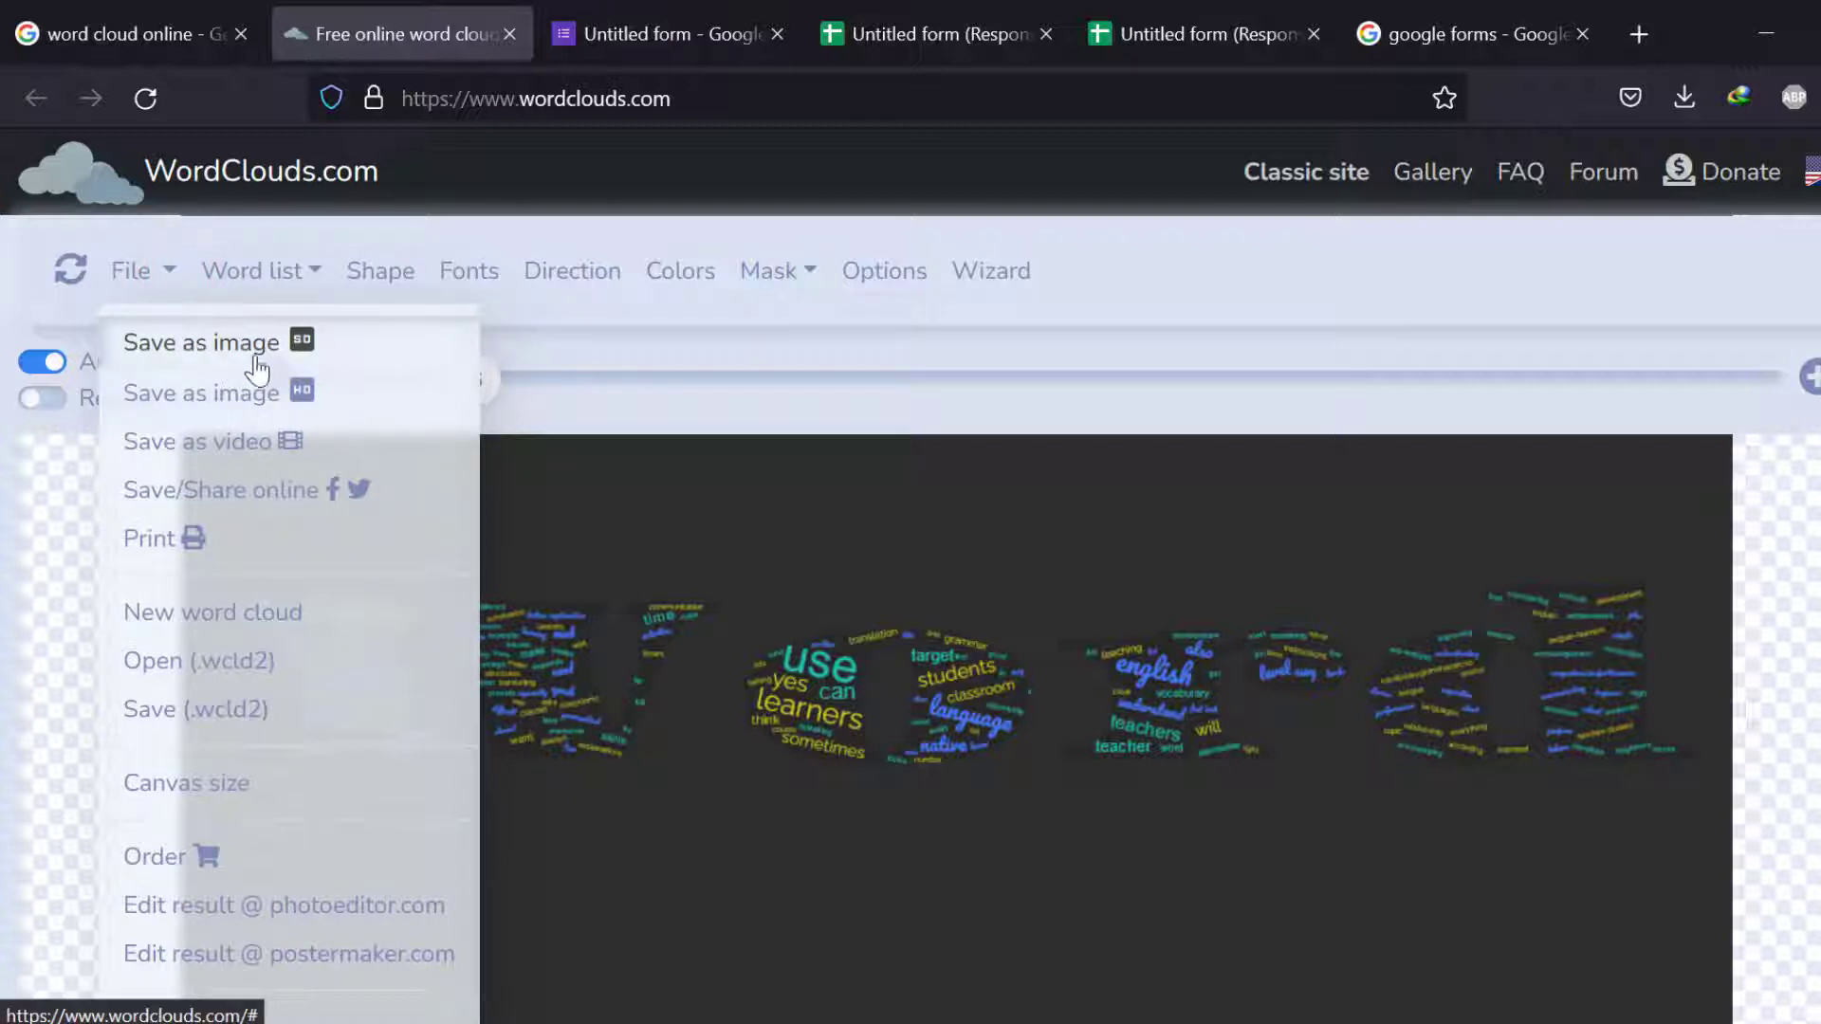
pyautogui.click(296, 379)
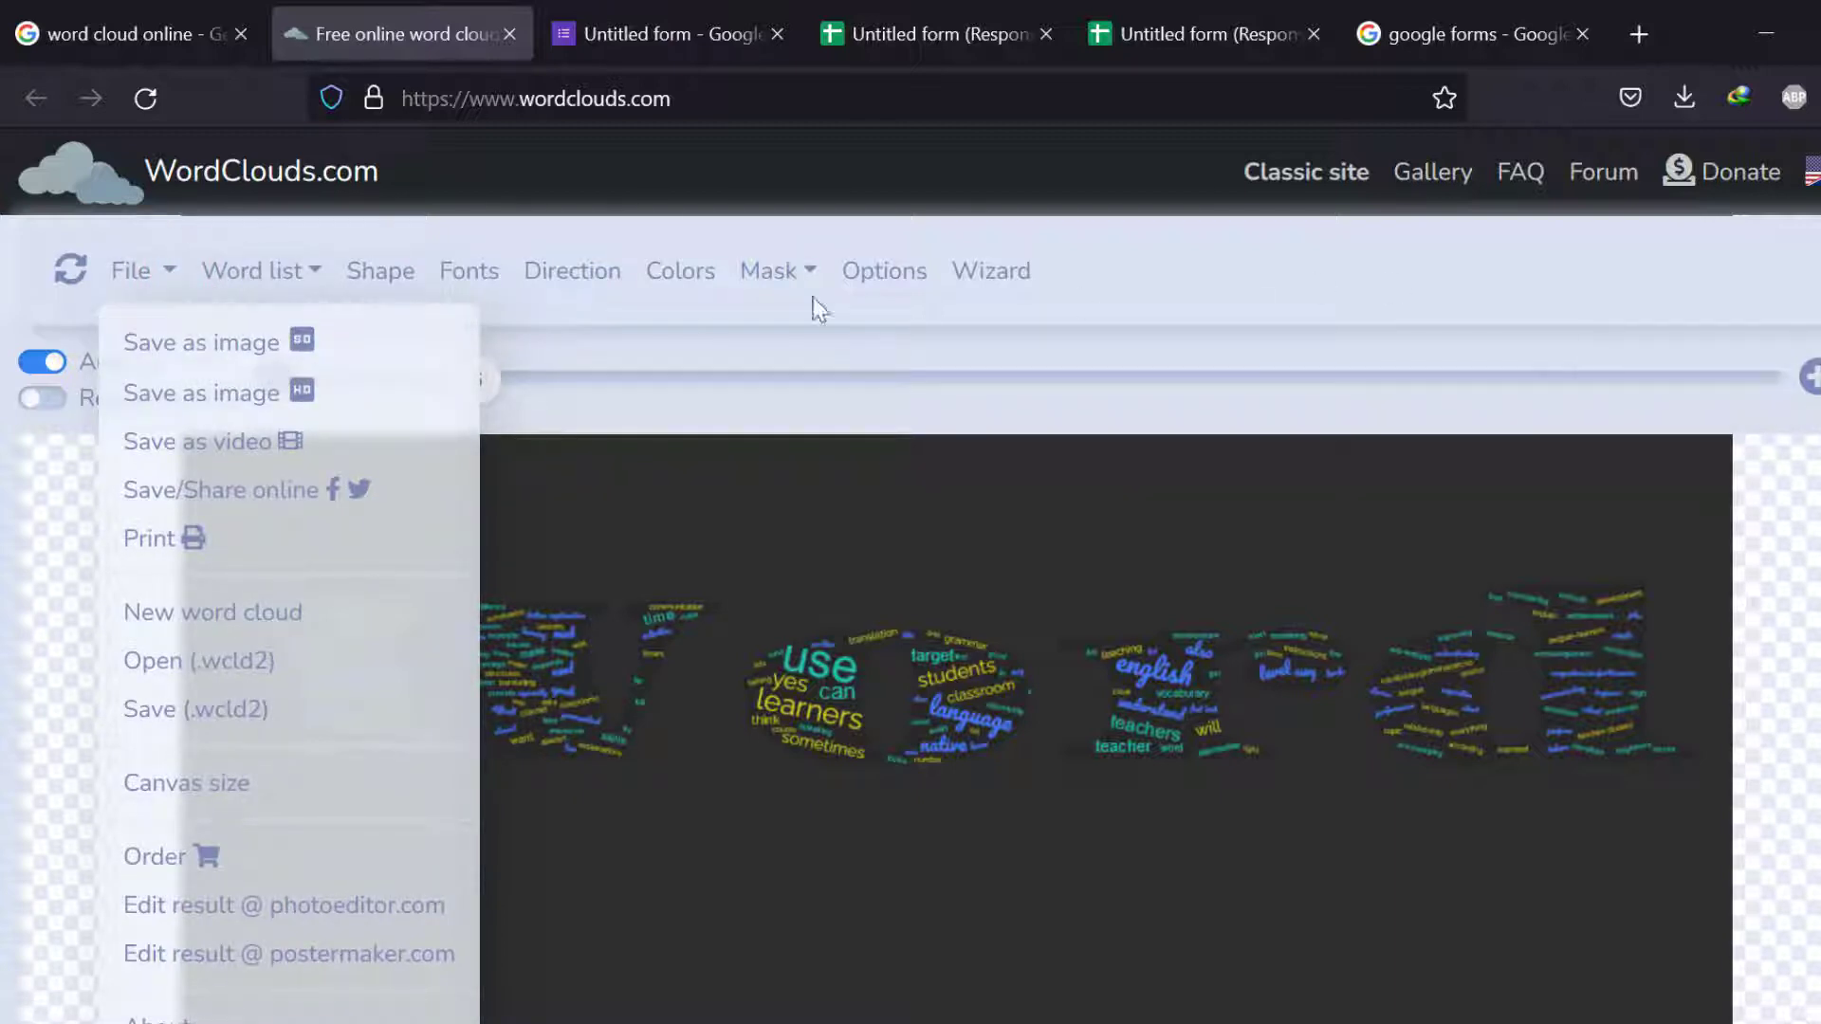
pyautogui.click(319, 274)
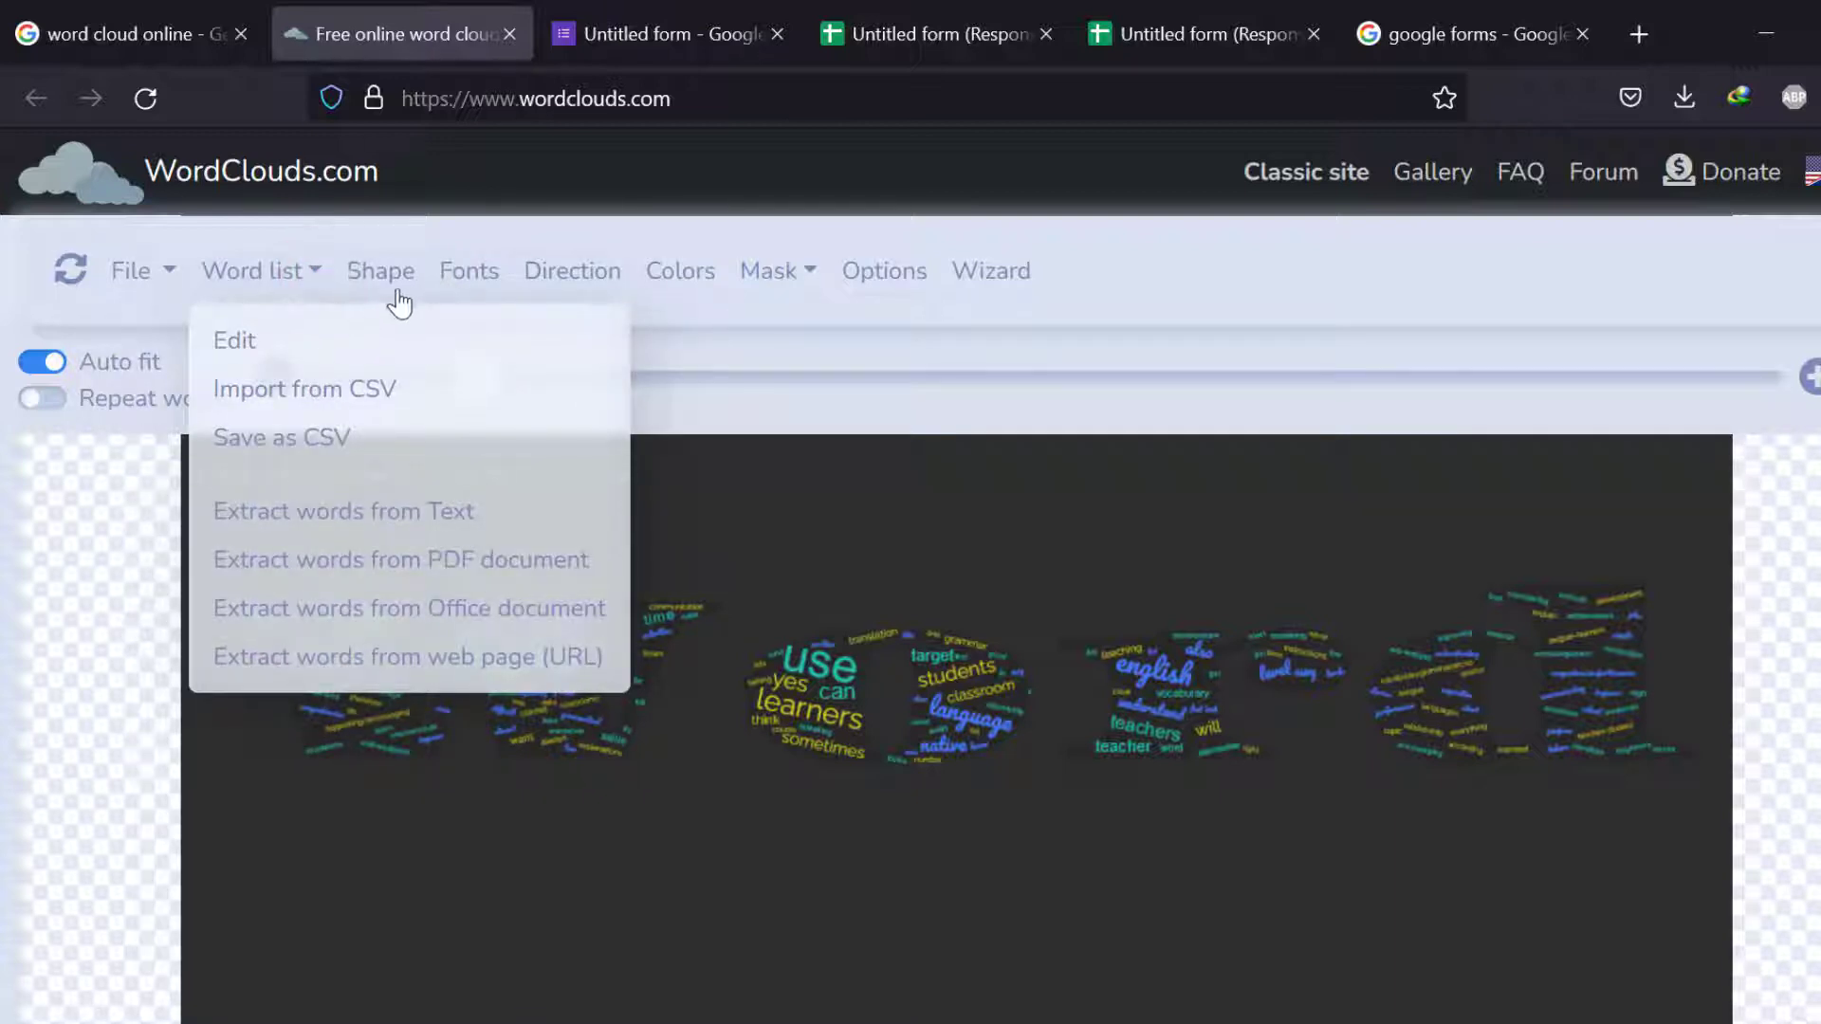
pyautogui.click(403, 285)
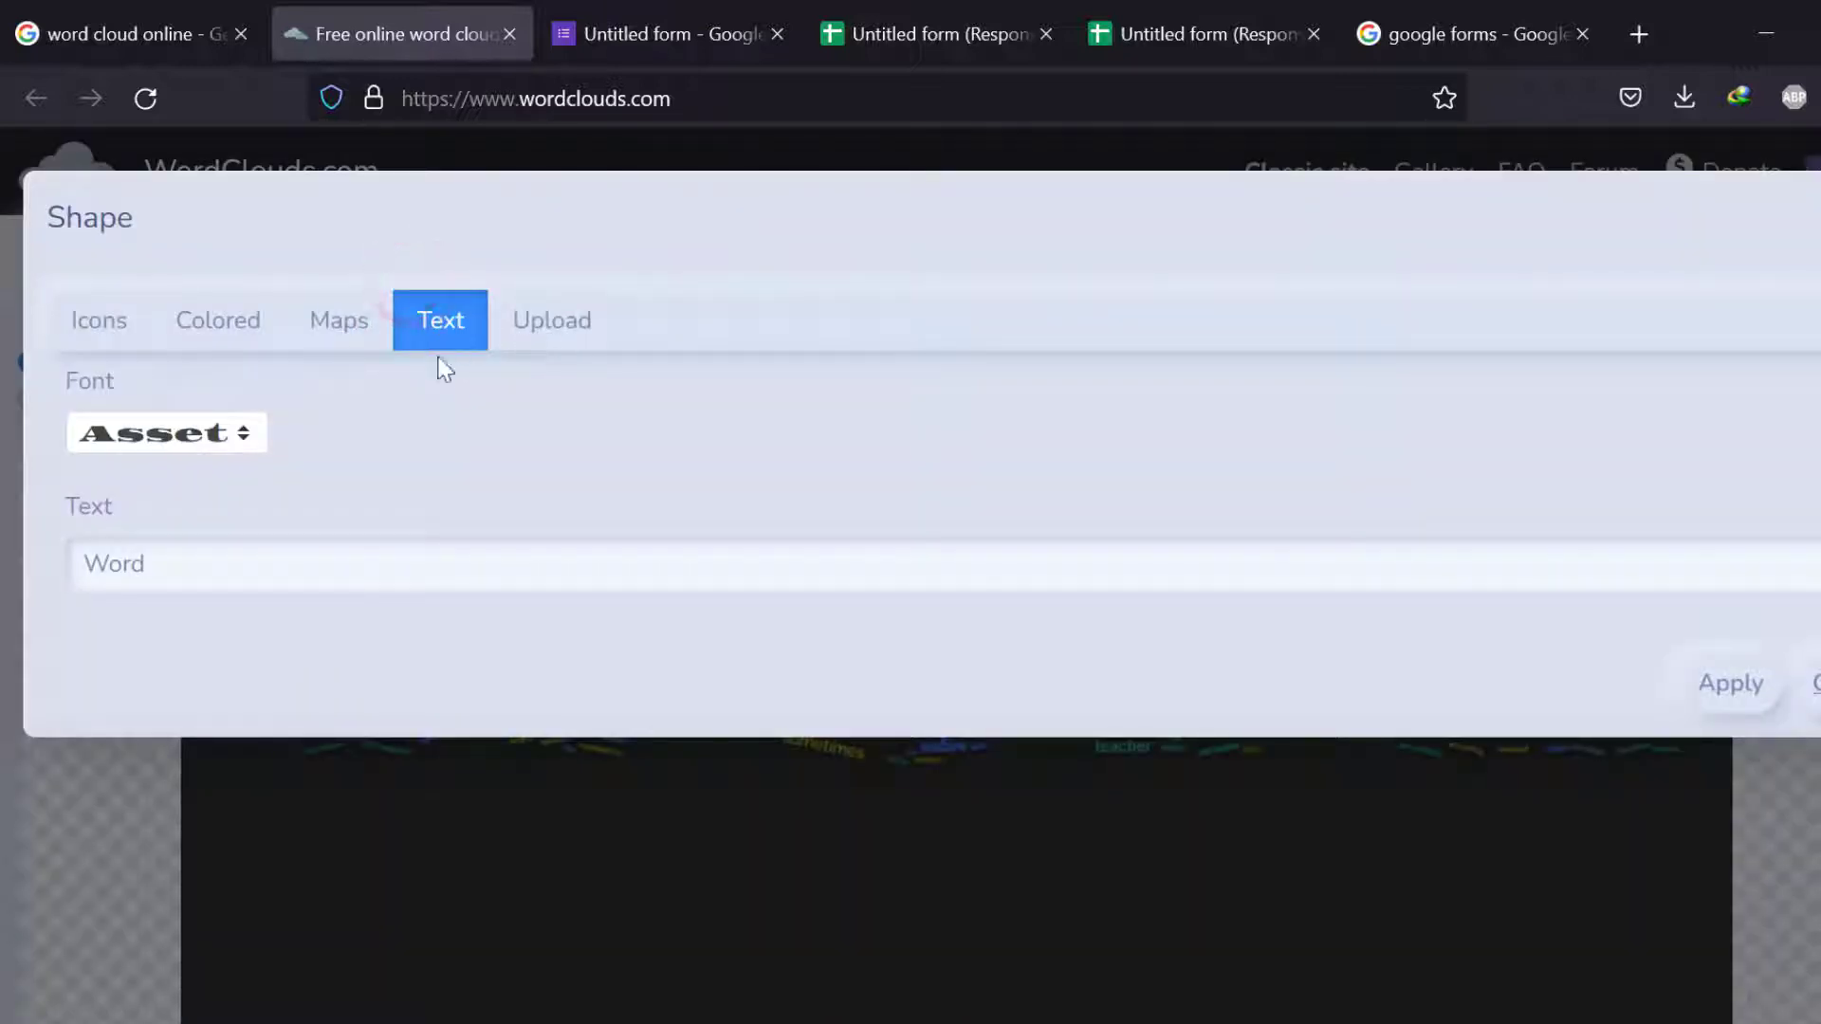
pyautogui.click(337, 325)
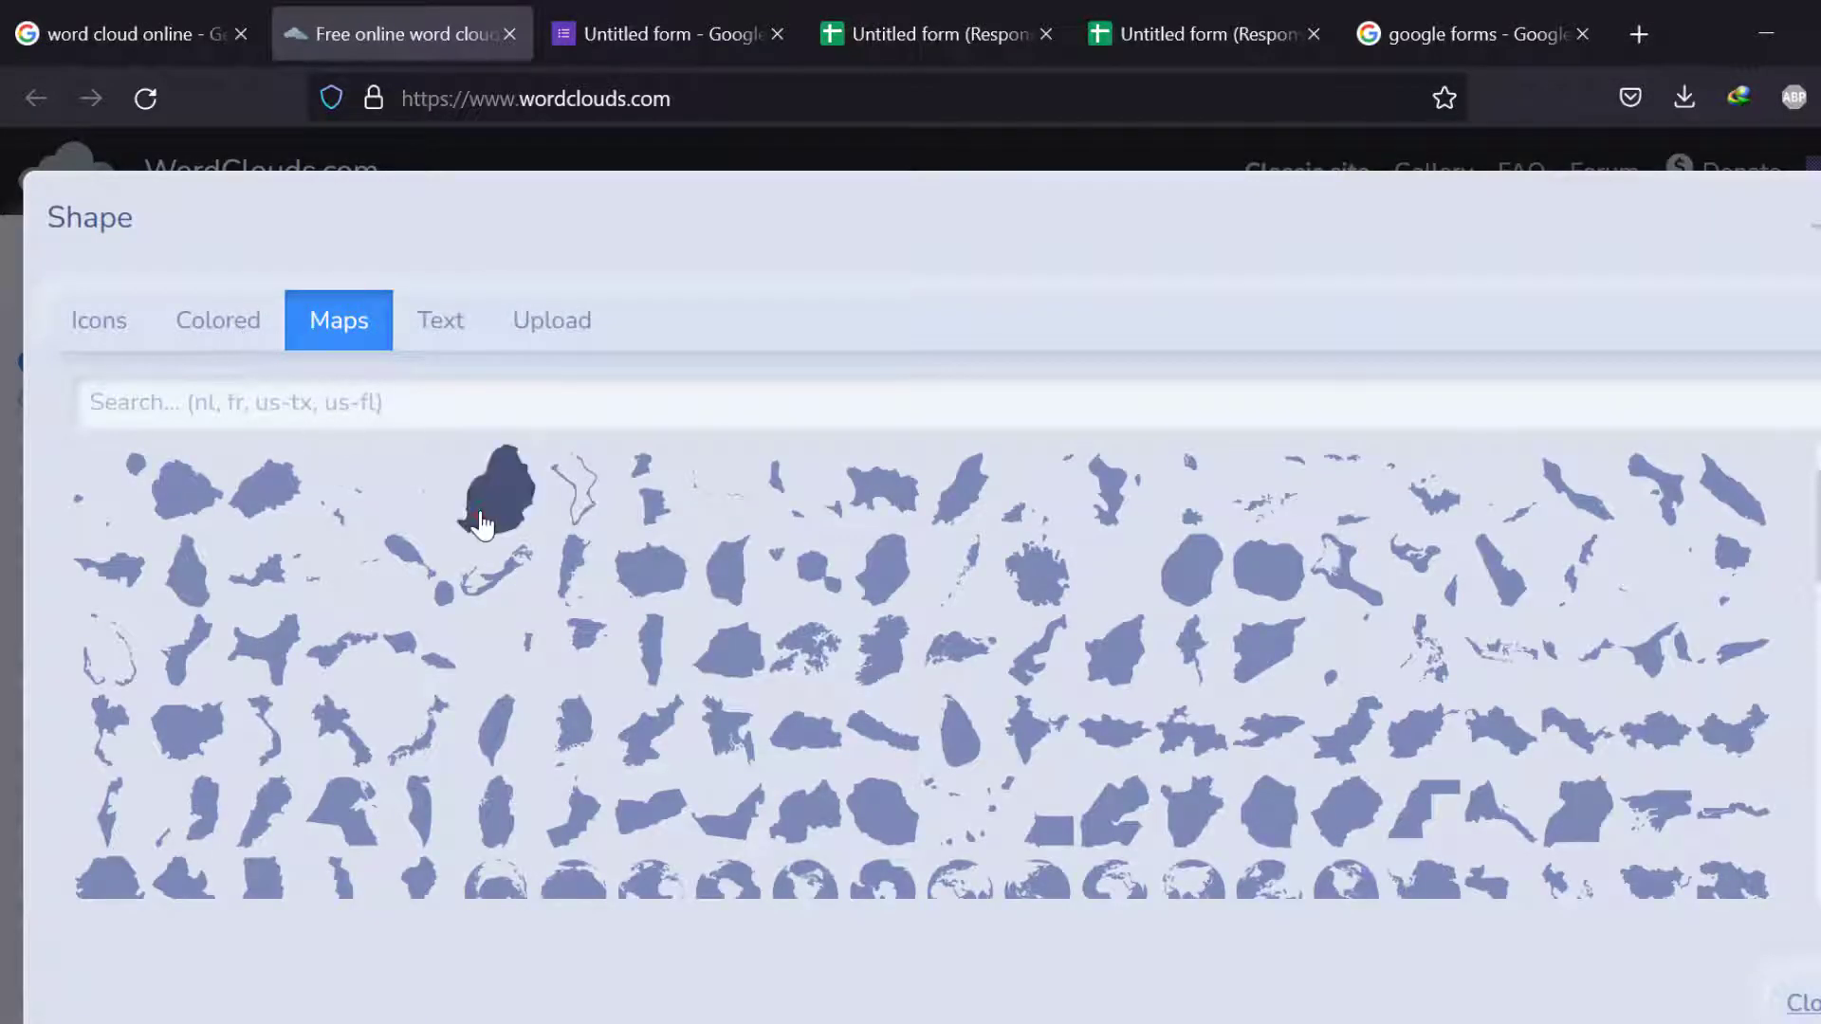
pyautogui.click(481, 510)
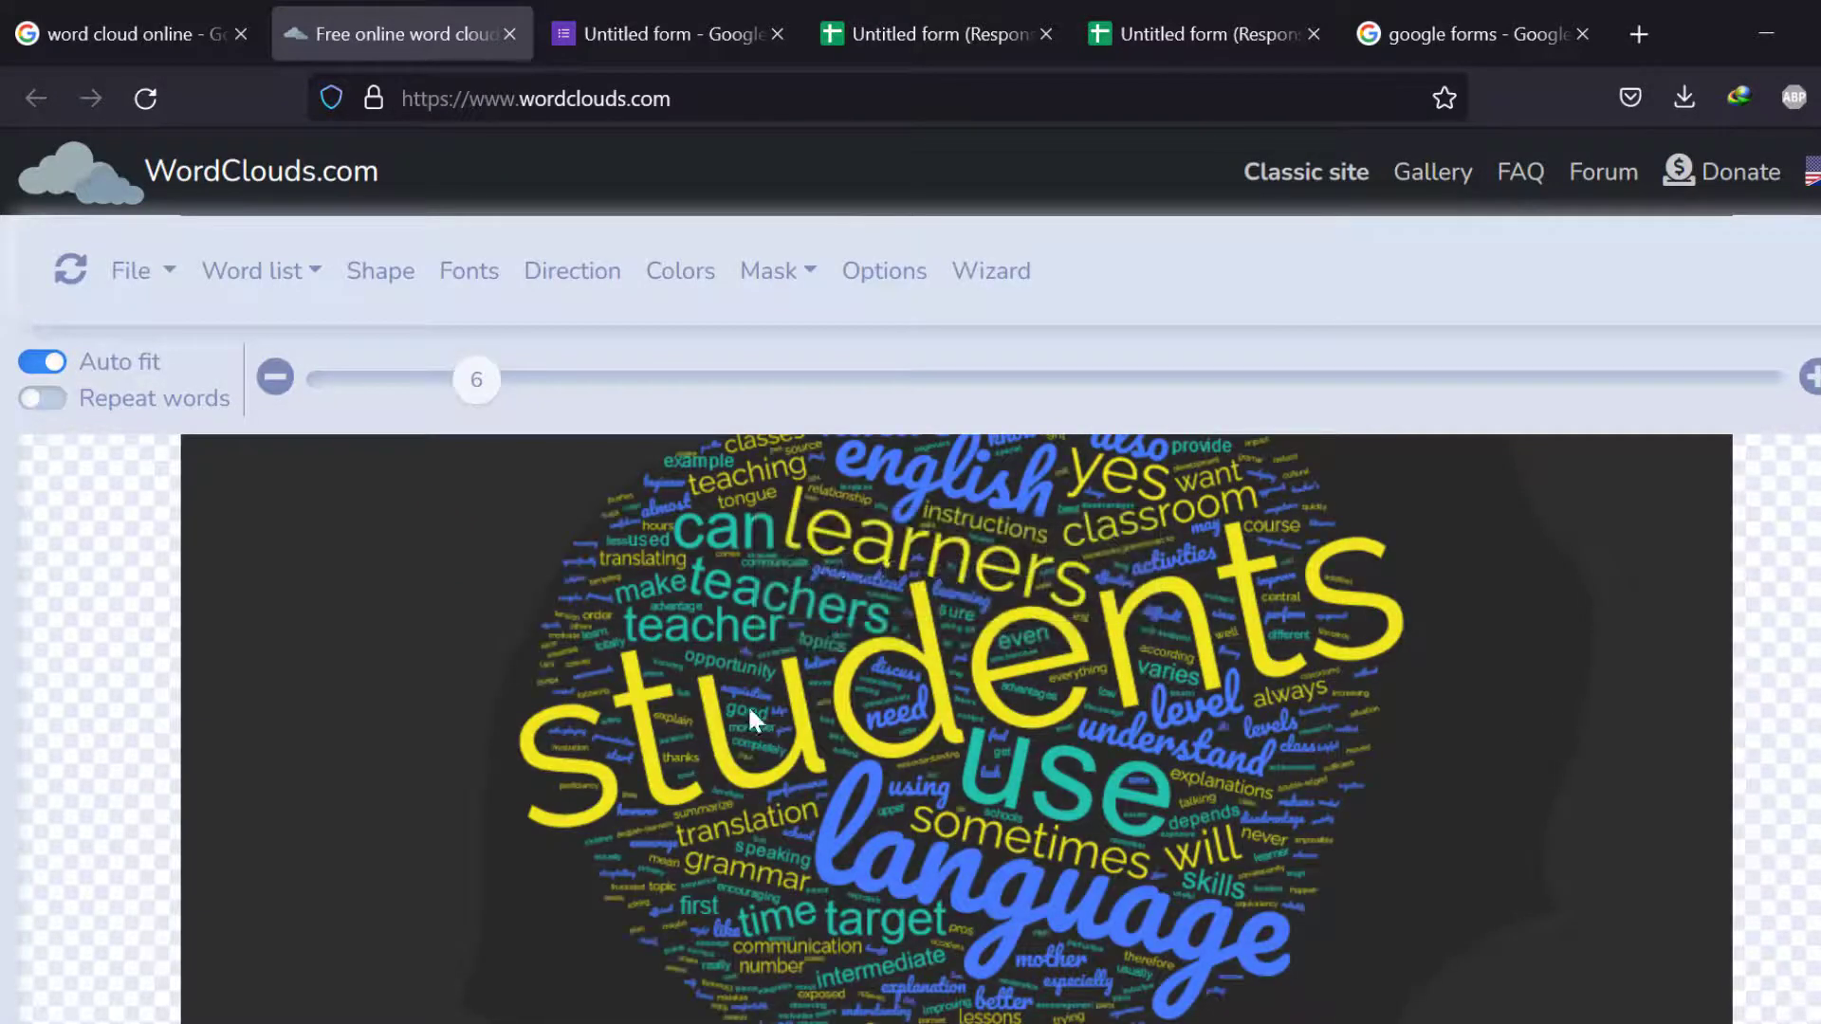
# Save the map-shaped word cloud as a JPG, wordcloud(4).jpg, and show it in Downloads.
pyautogui.scroll(-3, 1000, 685)
pyautogui.scroll(5, 1096, 657)
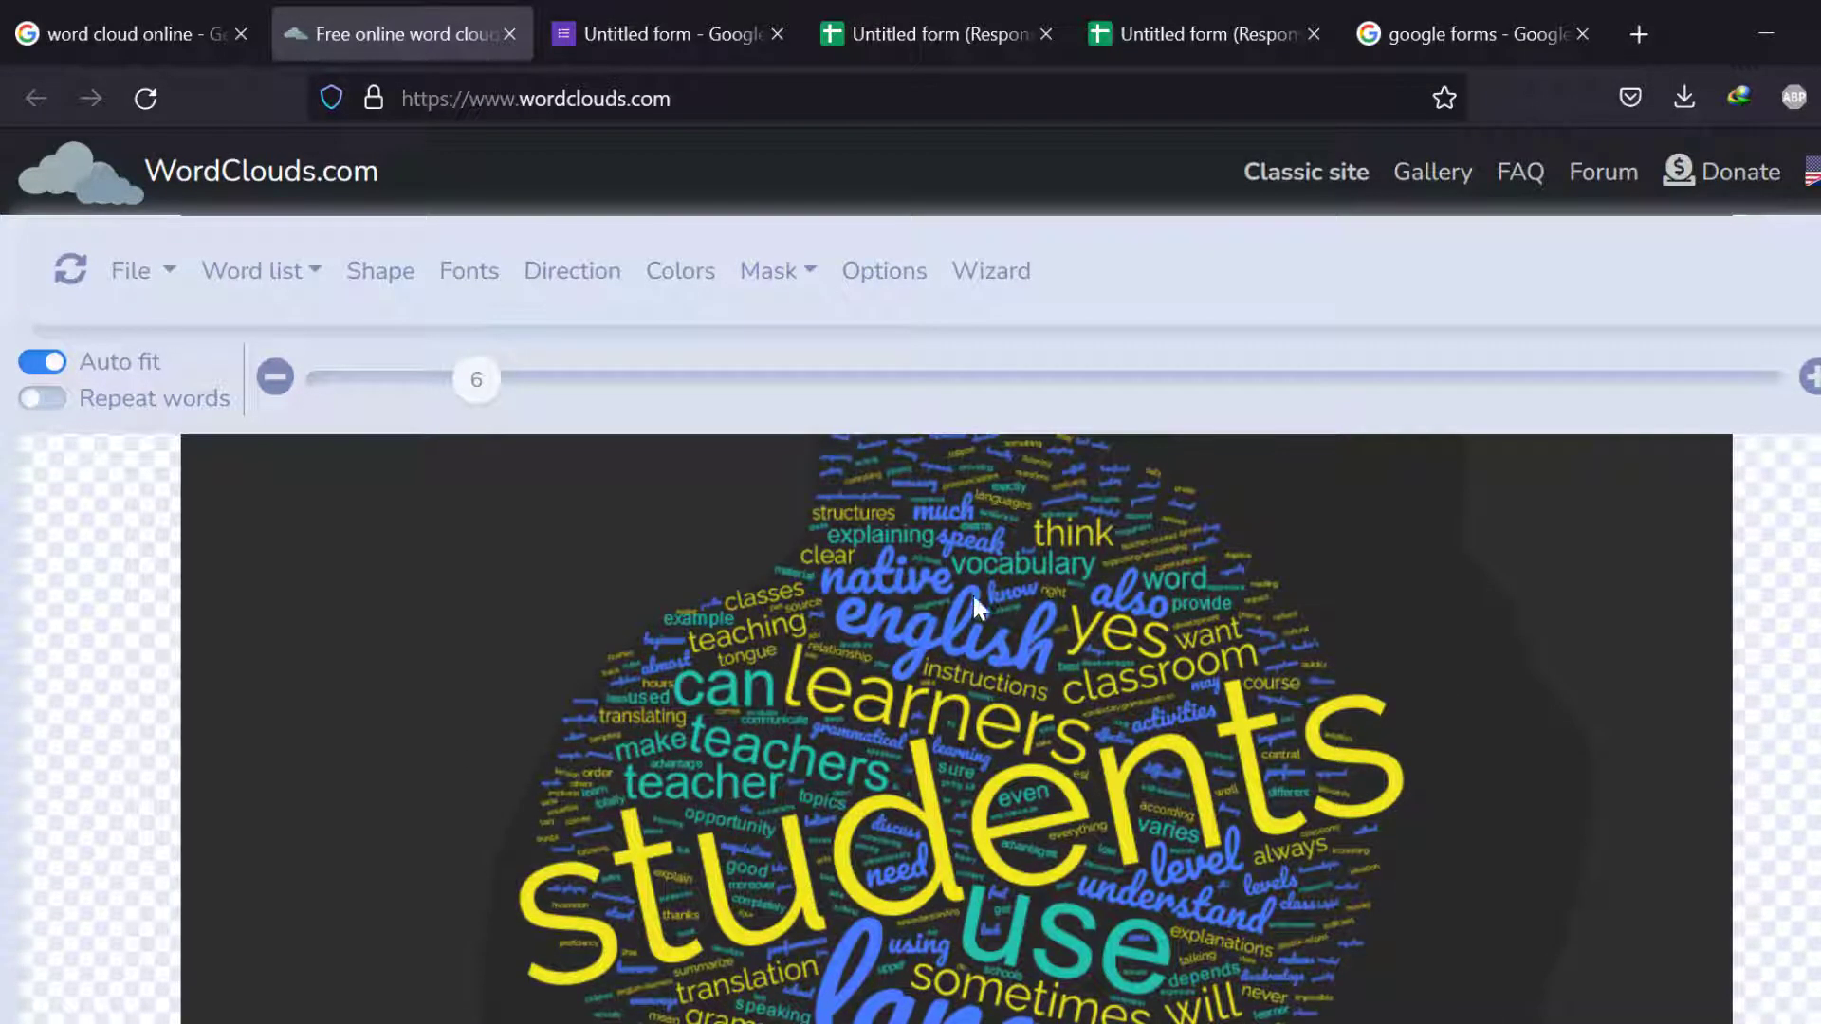
pyautogui.scroll(-5, 973, 644)
pyautogui.scroll(3, 965, 634)
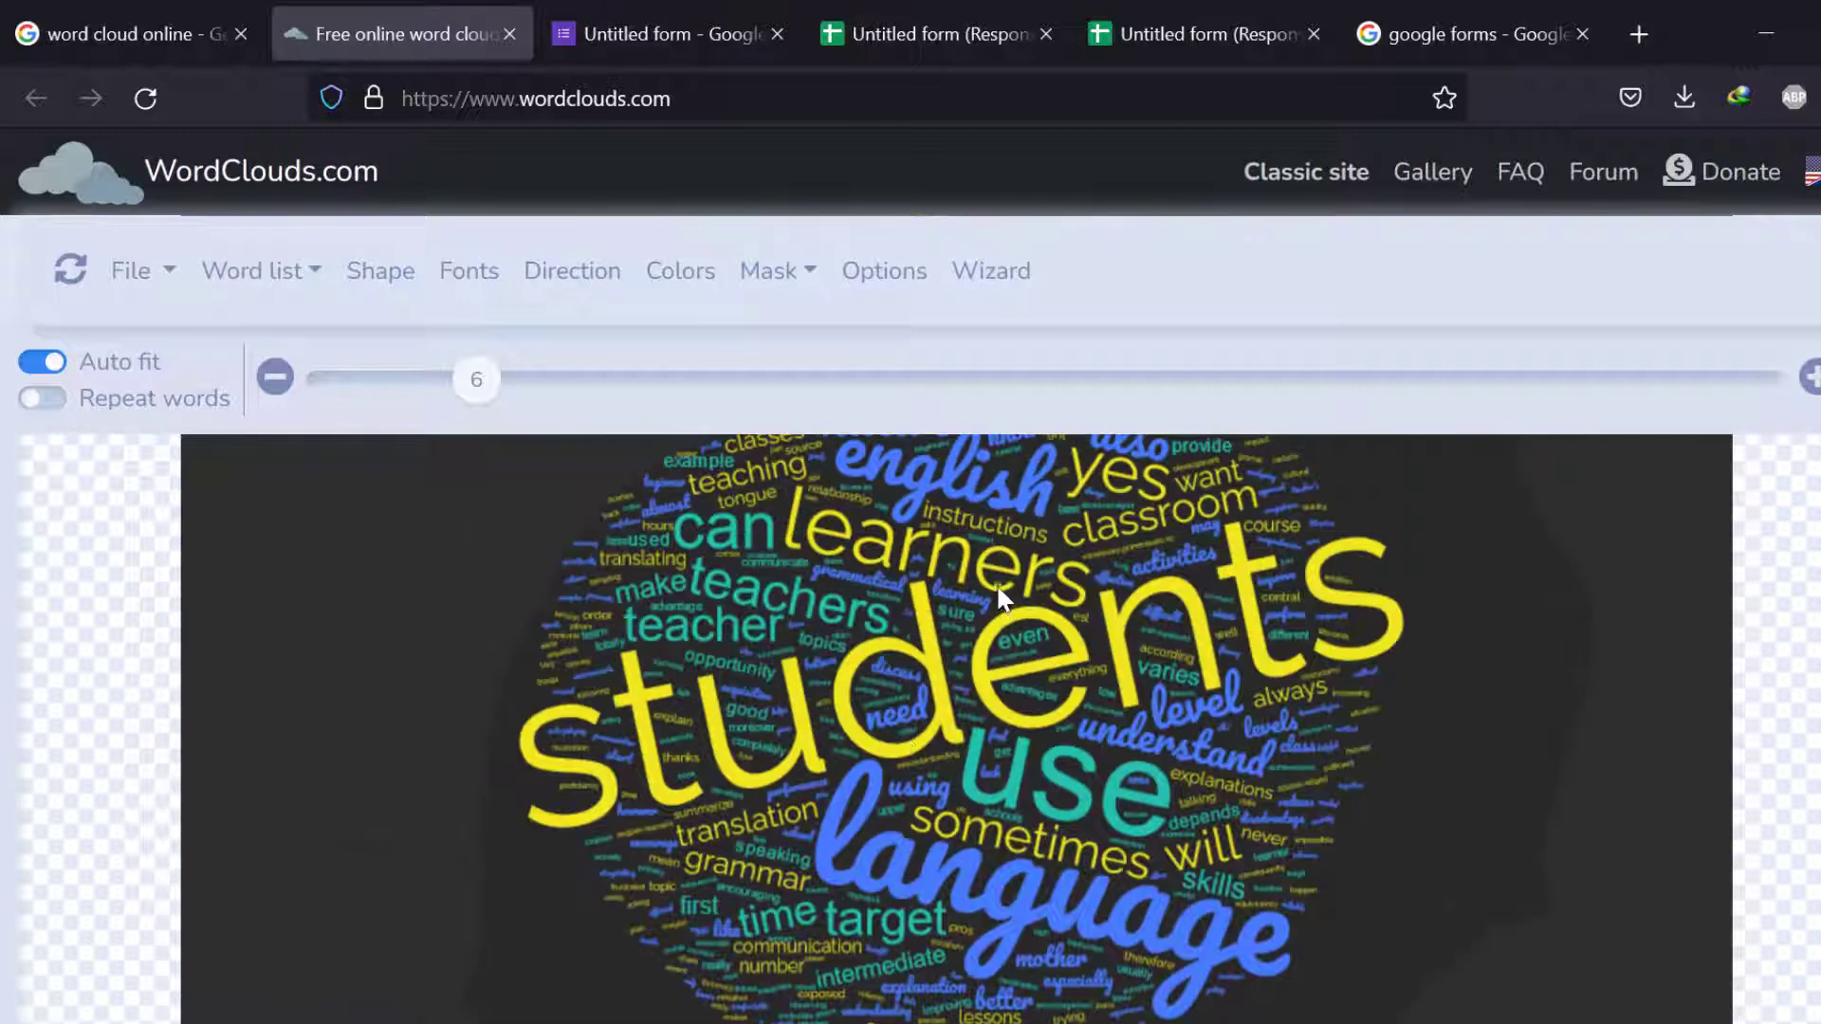
pyautogui.rightClick(996, 583)
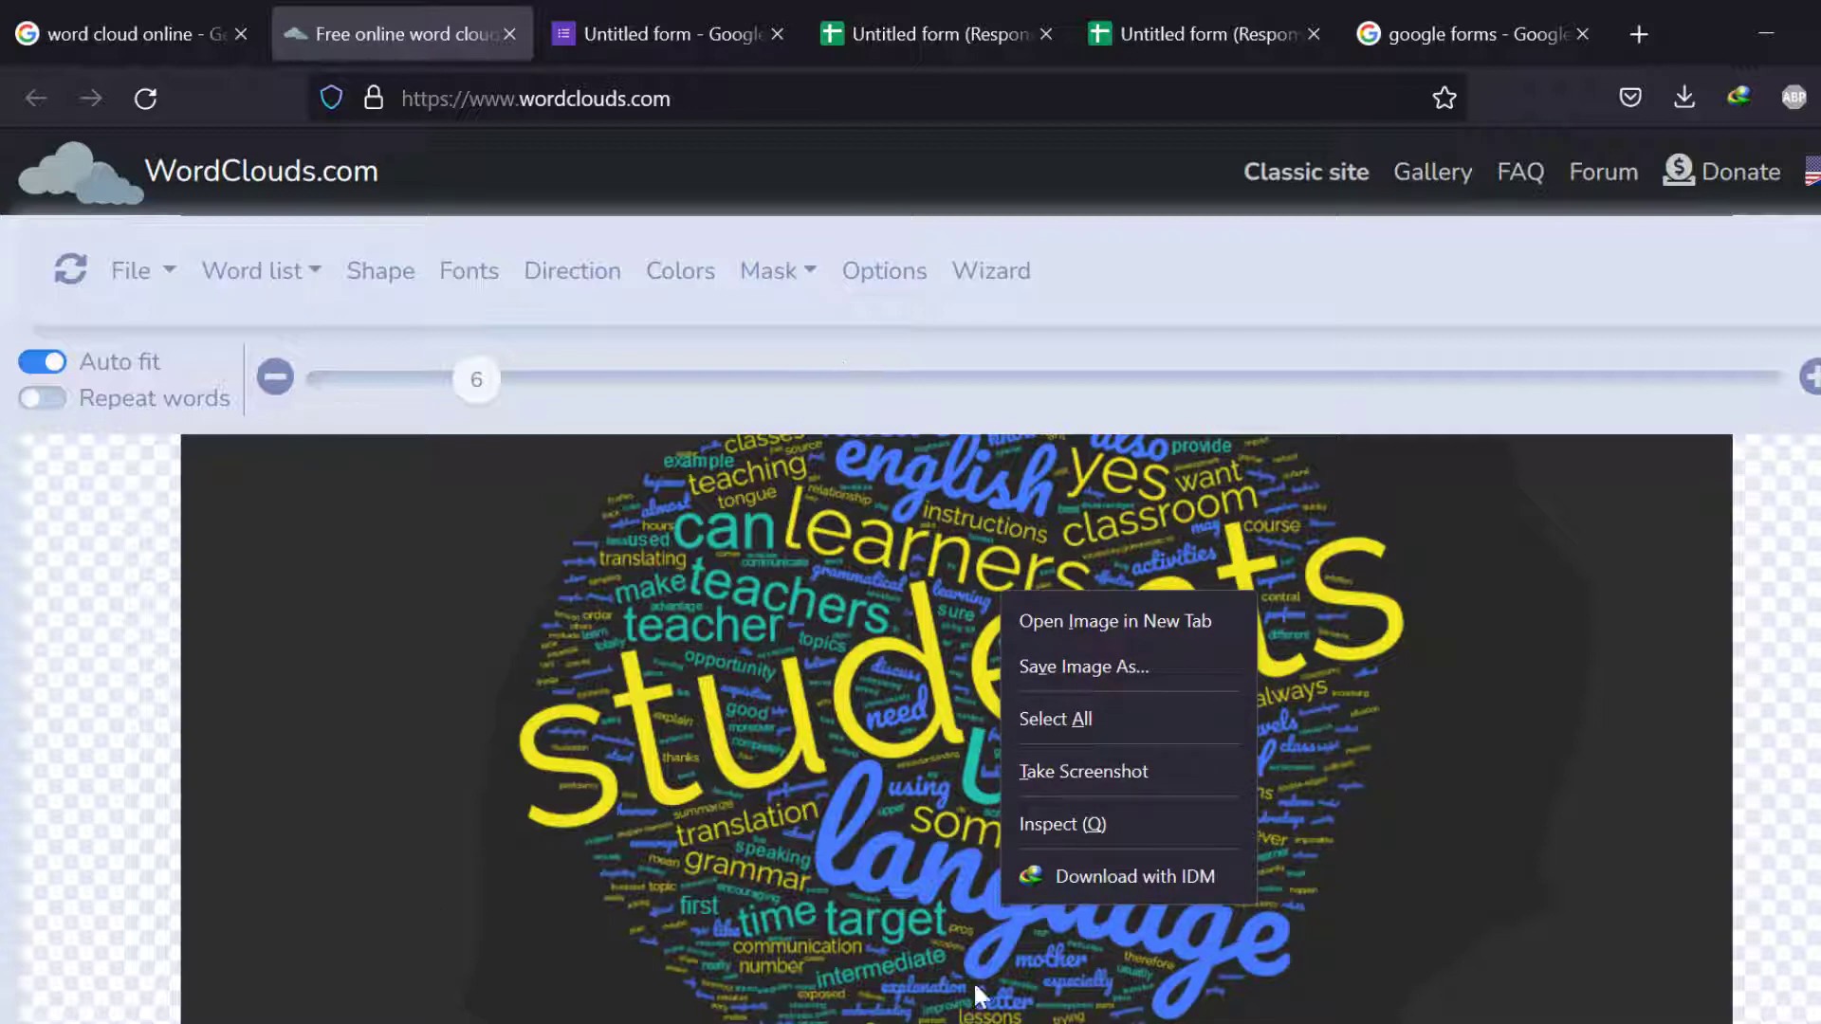
pyautogui.click(167, 275)
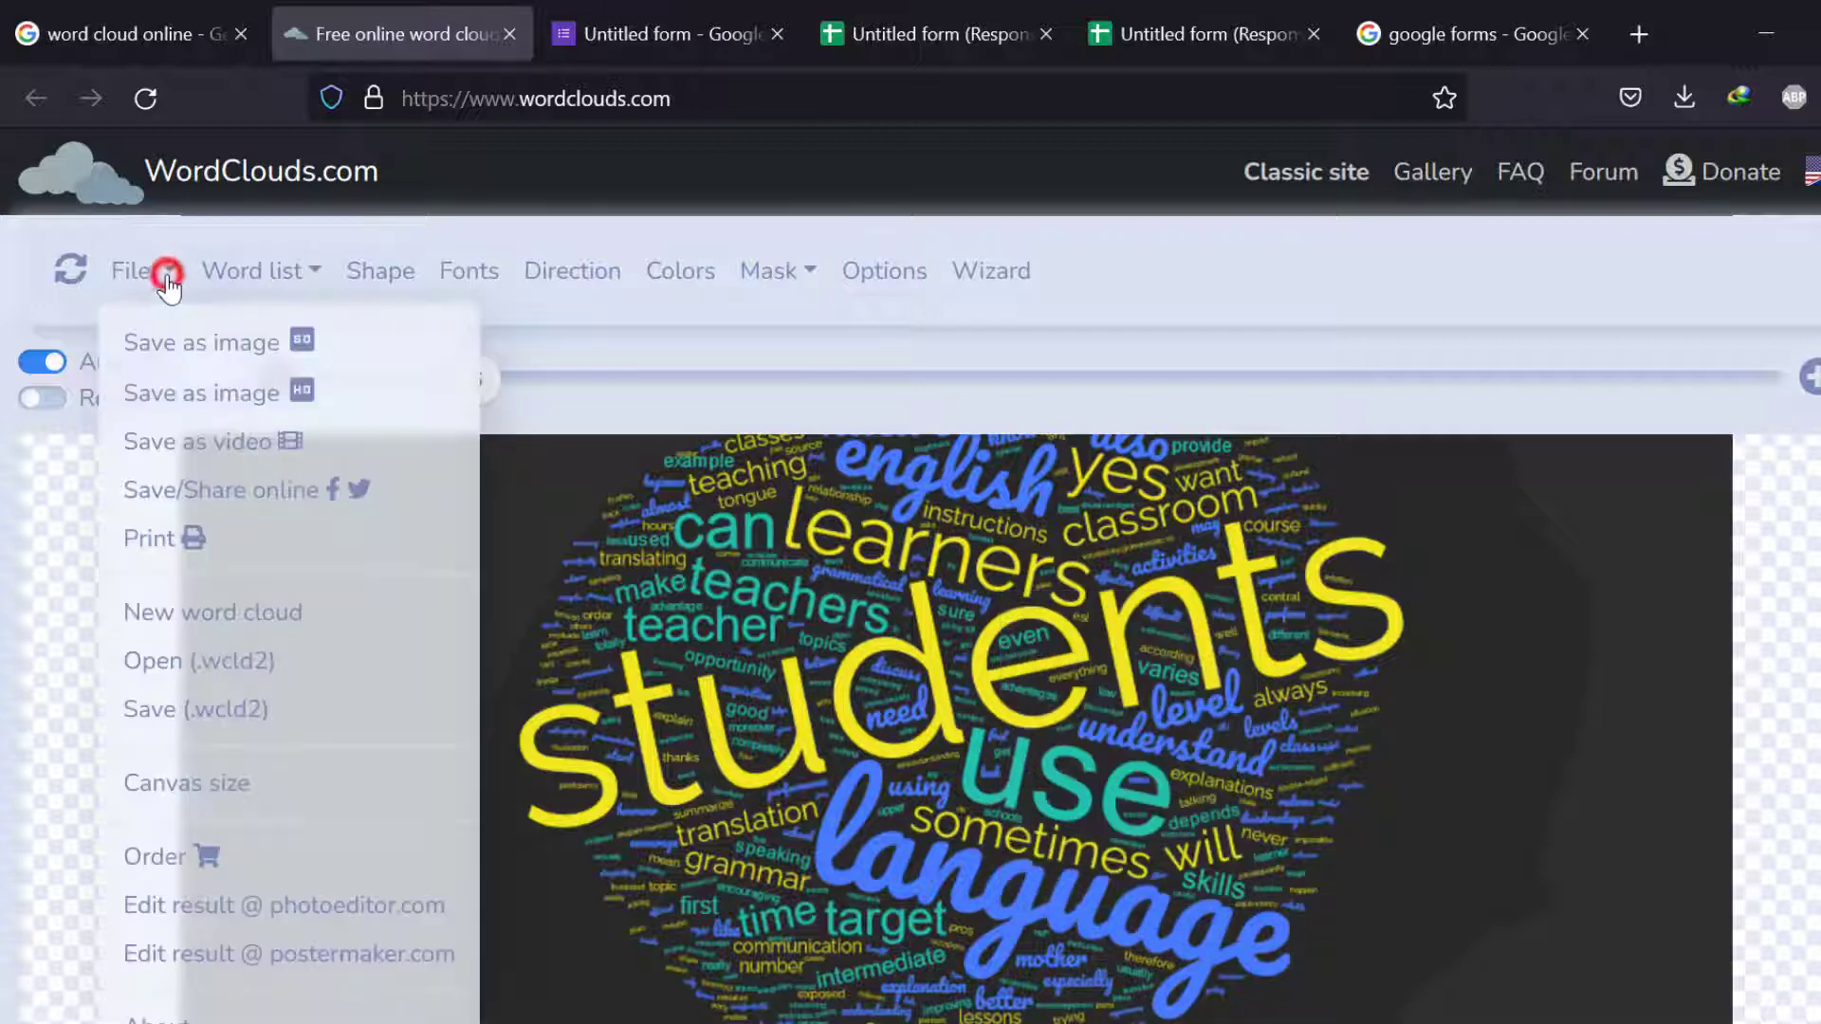
pyautogui.click(211, 347)
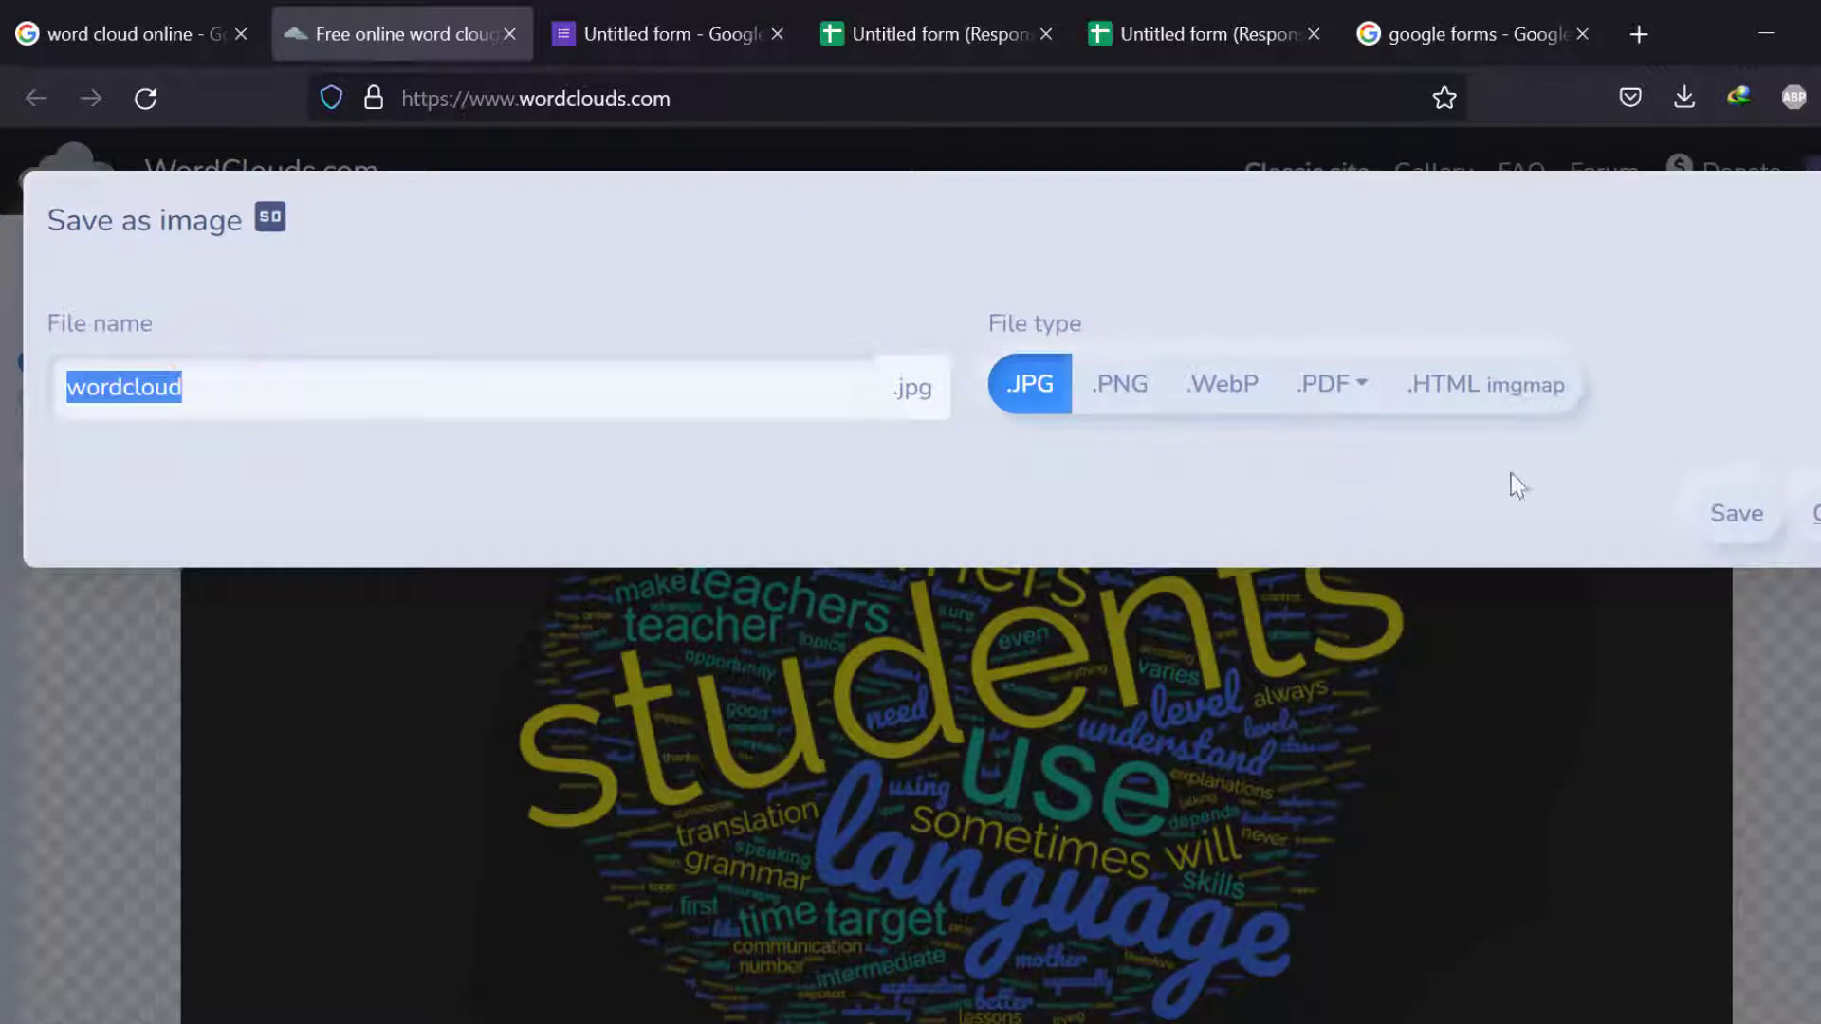
pyautogui.click(1765, 510)
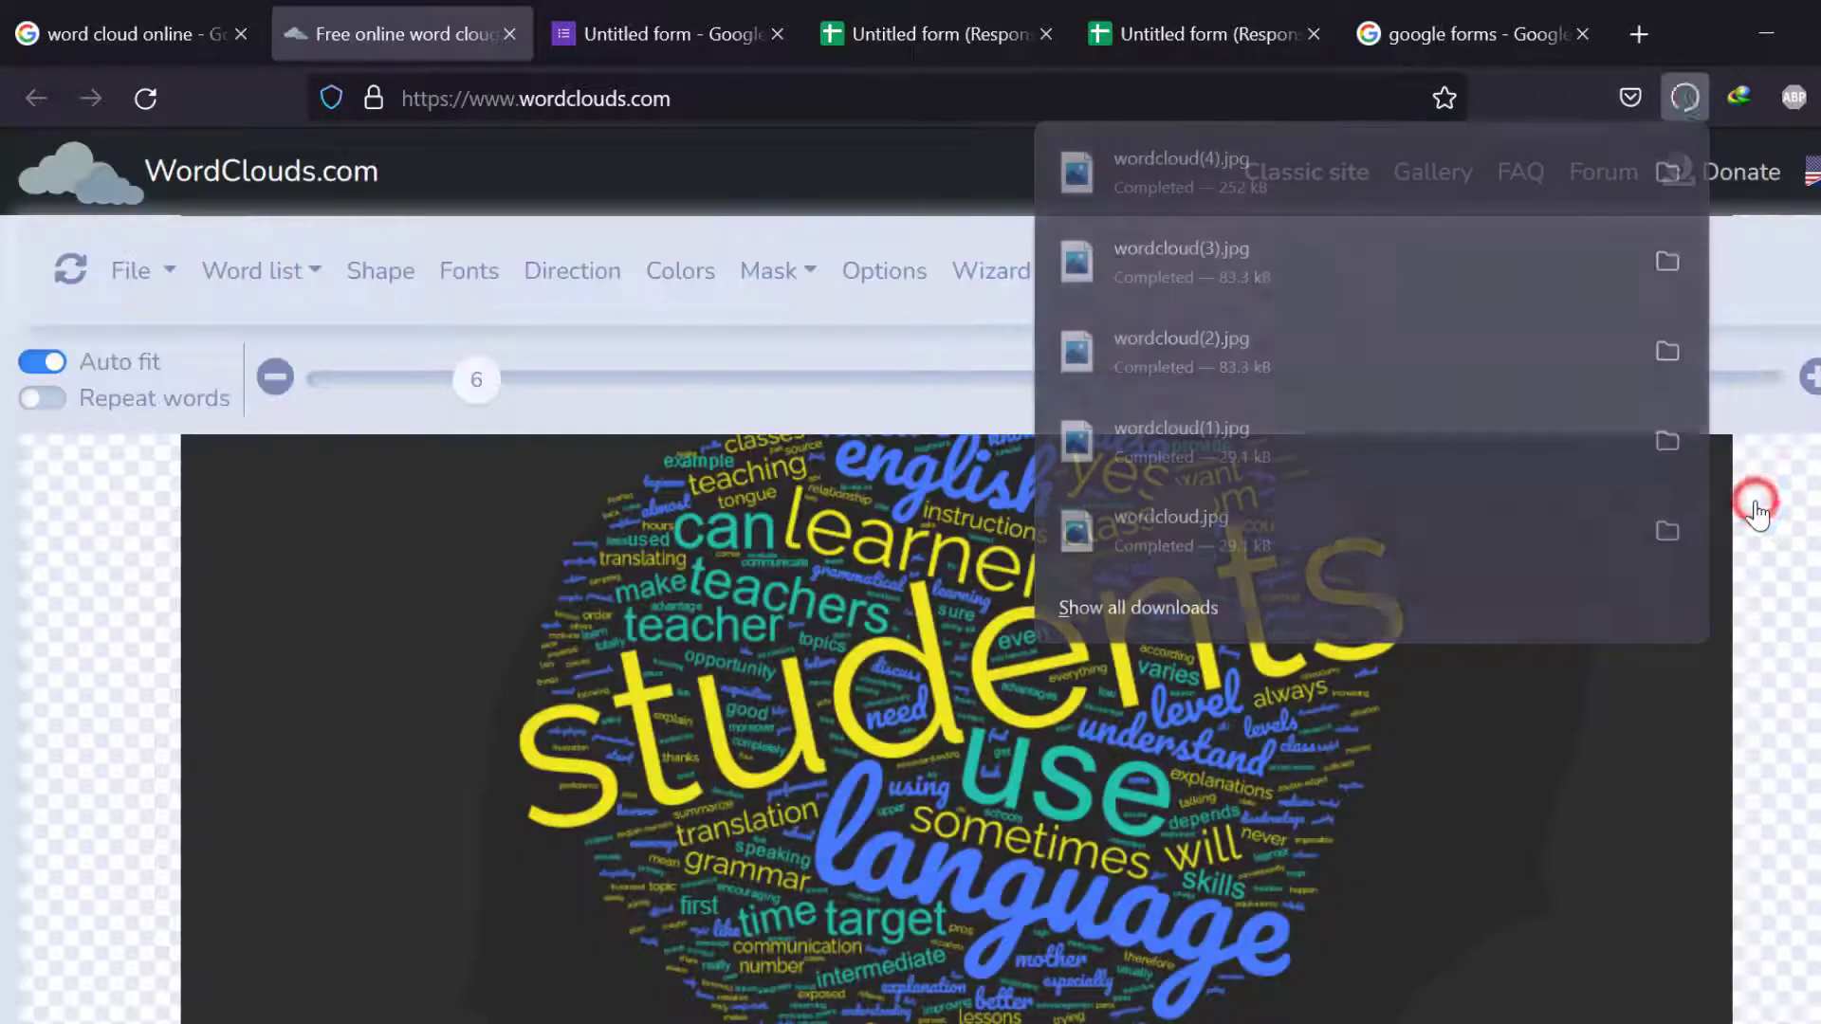
pyautogui.click(1667, 173)
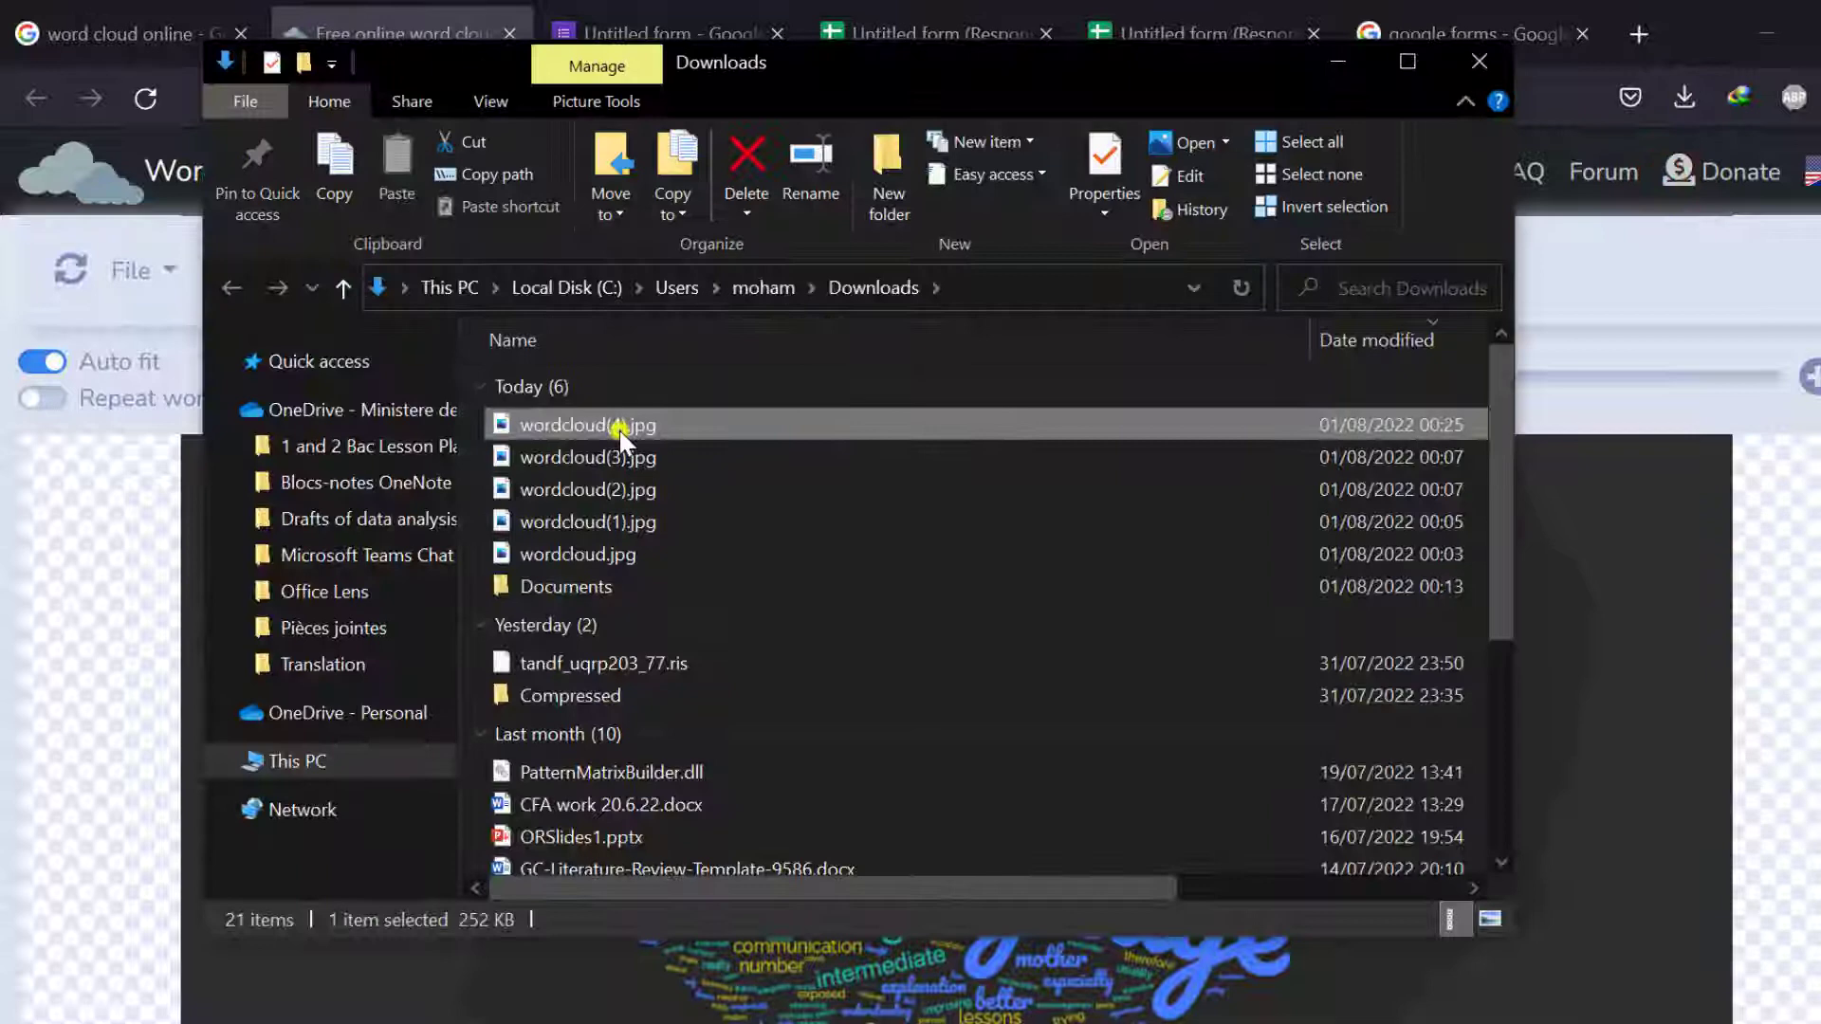
# Open wordcloud(4).jpg from the Downloads folder in the Photos viewer.
pyautogui.rightClick(621, 431)
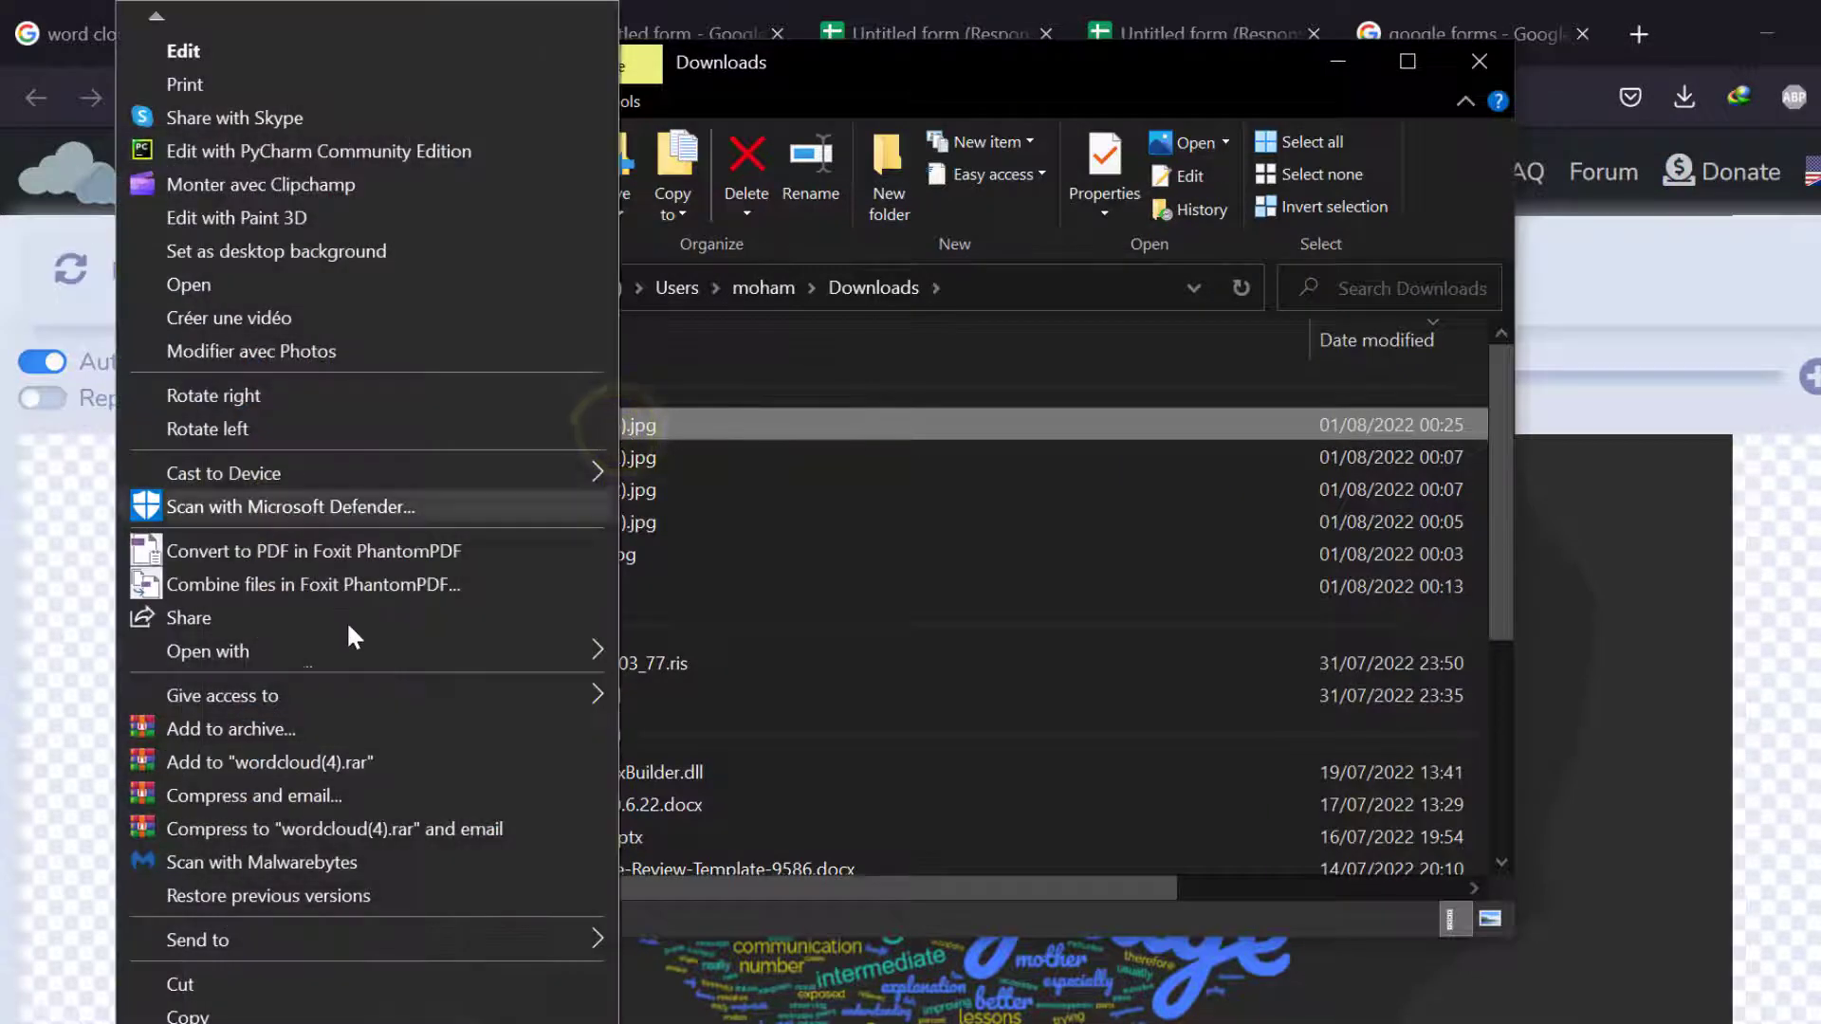
pyautogui.click(741, 427)
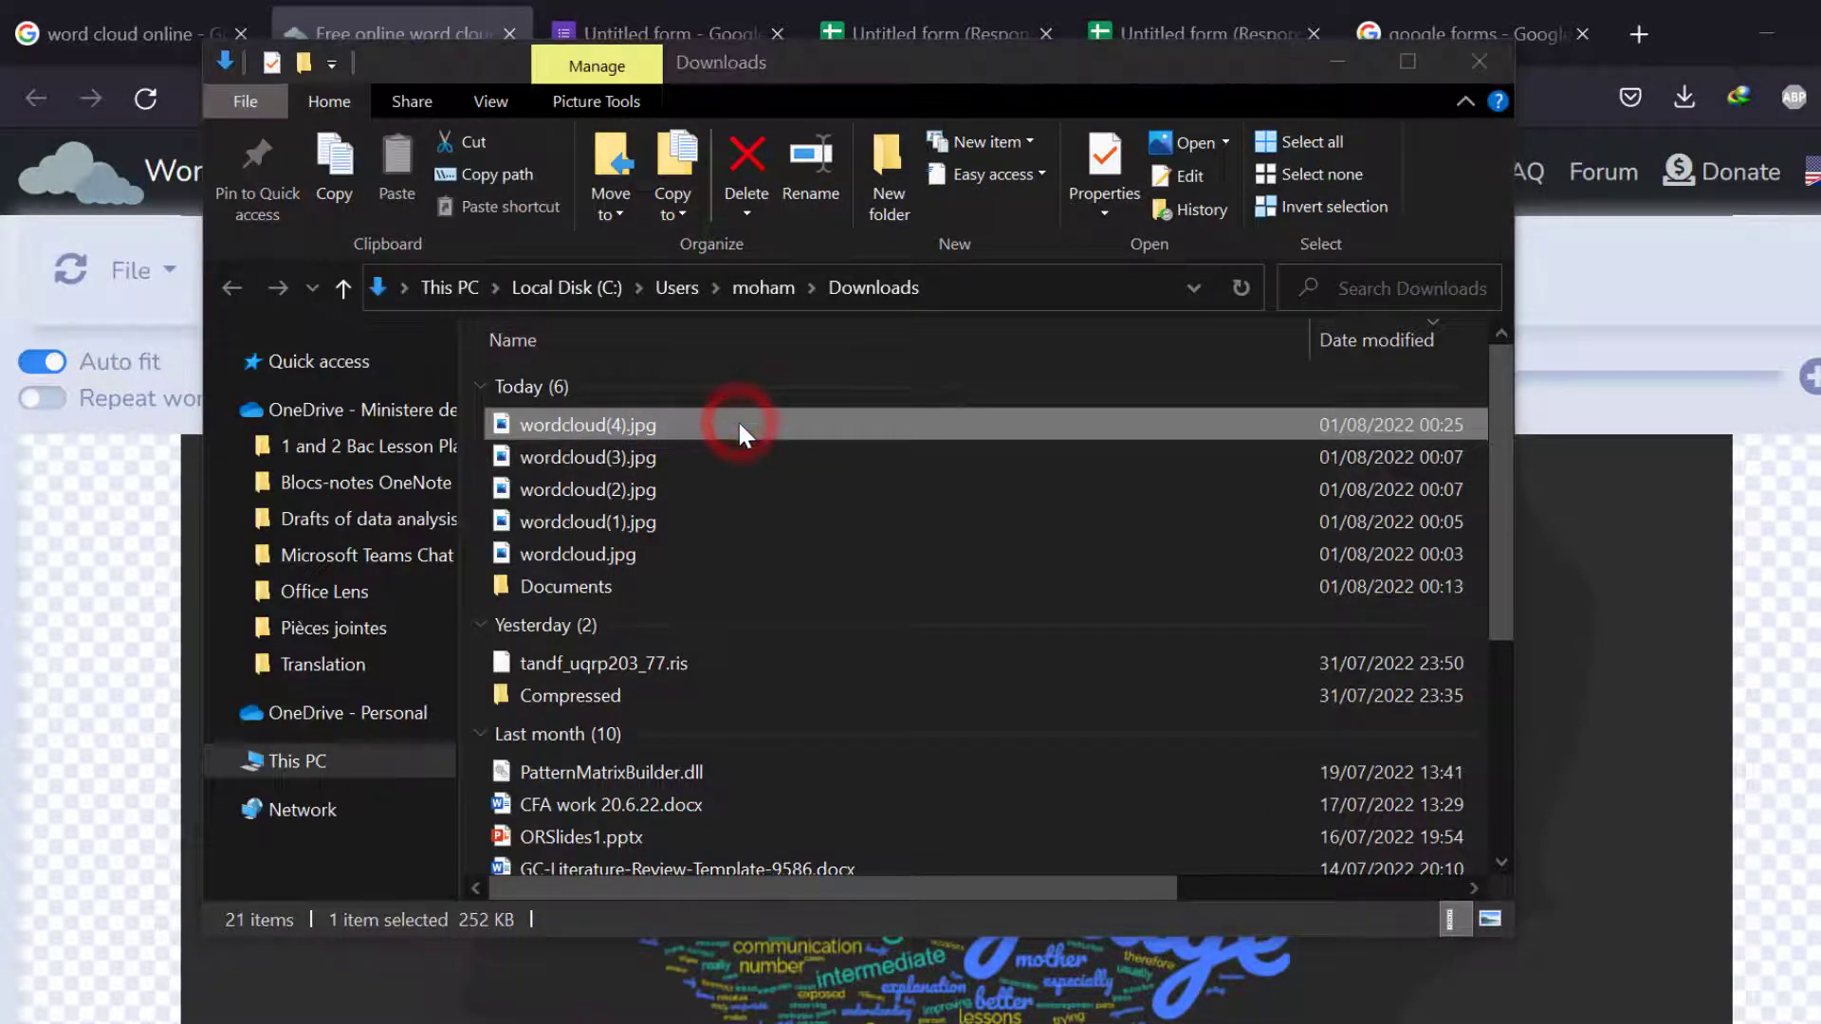
pyautogui.doubleClick(740, 427)
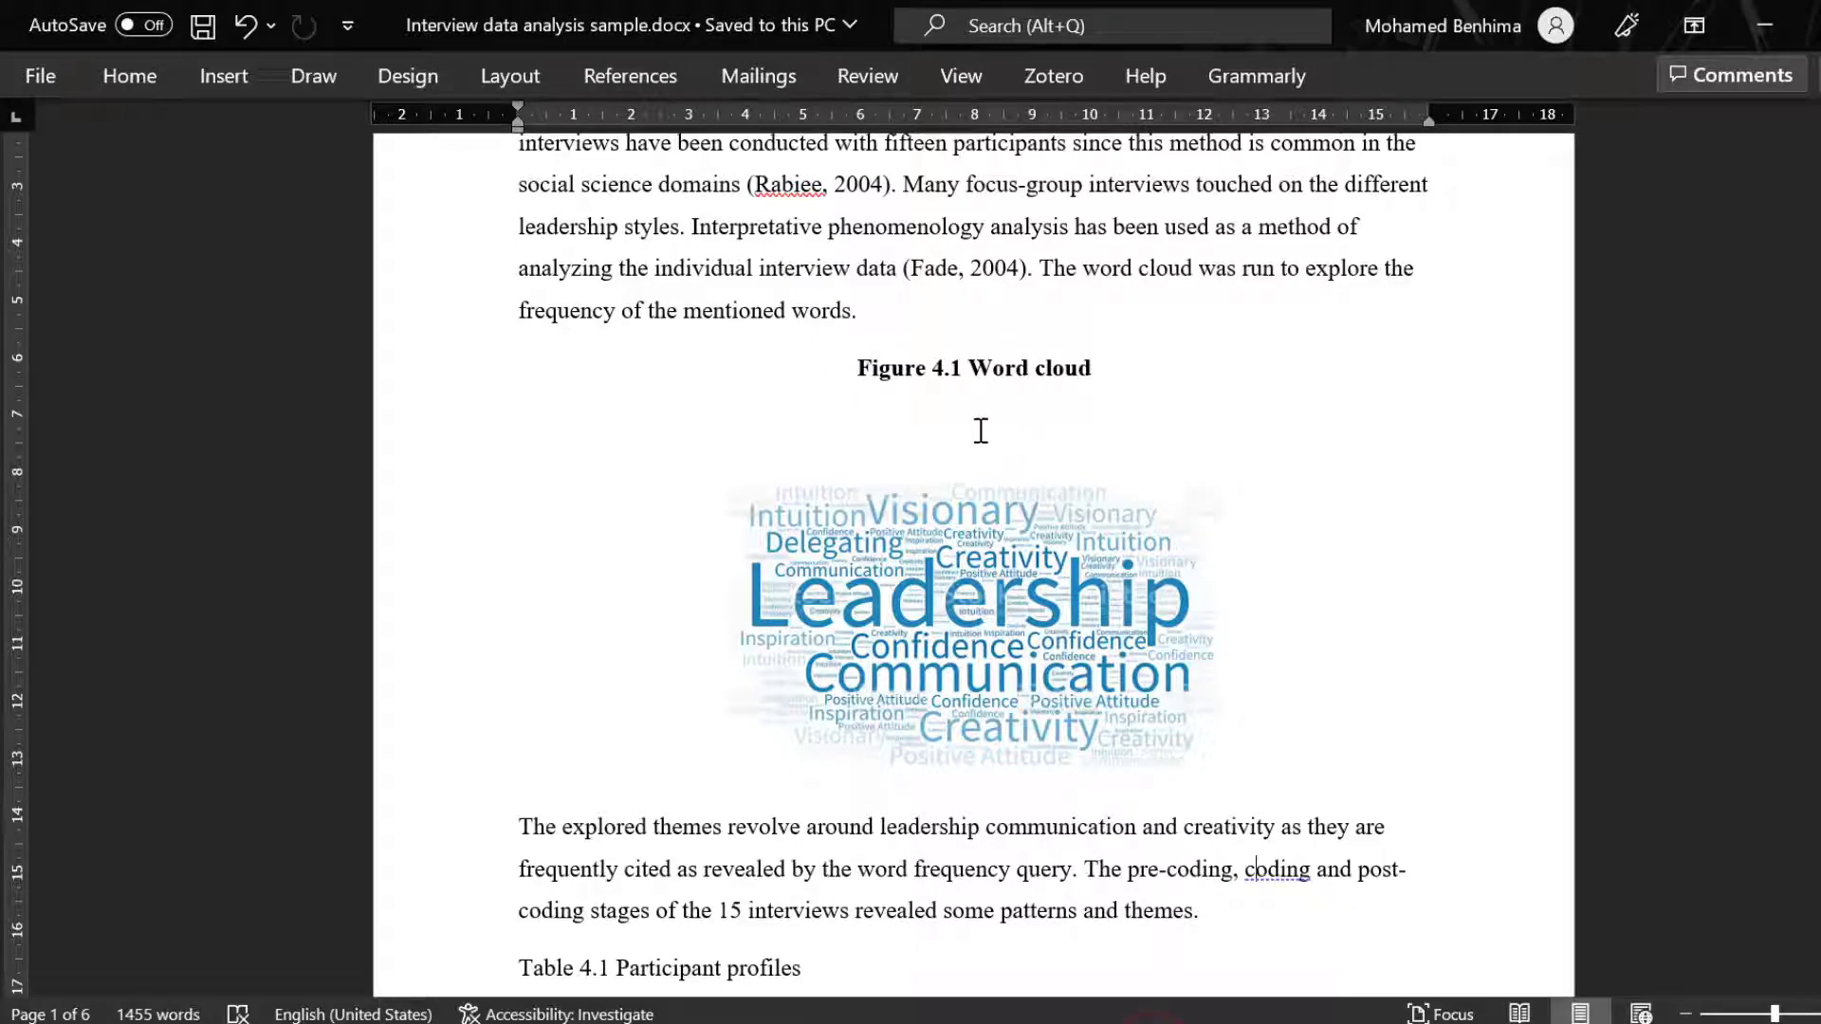
pyautogui.scroll(-5, 977, 431)
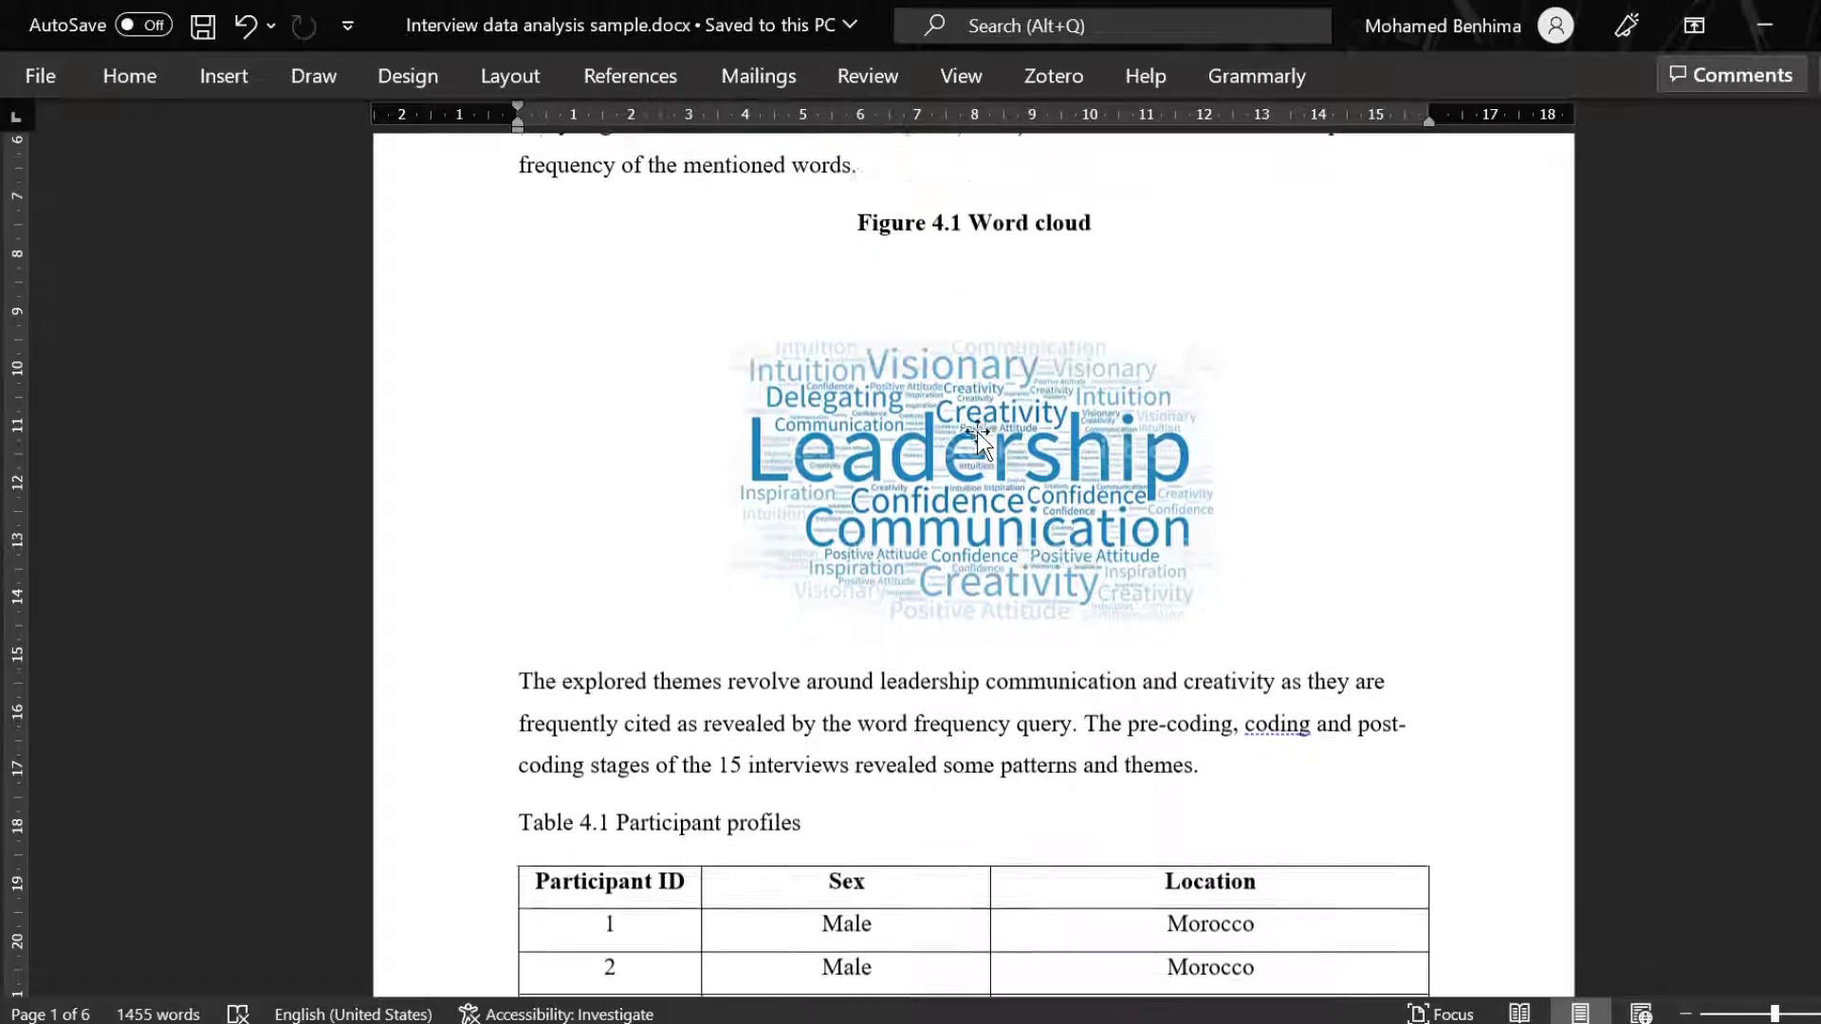
pyautogui.scroll(-5, 977, 431)
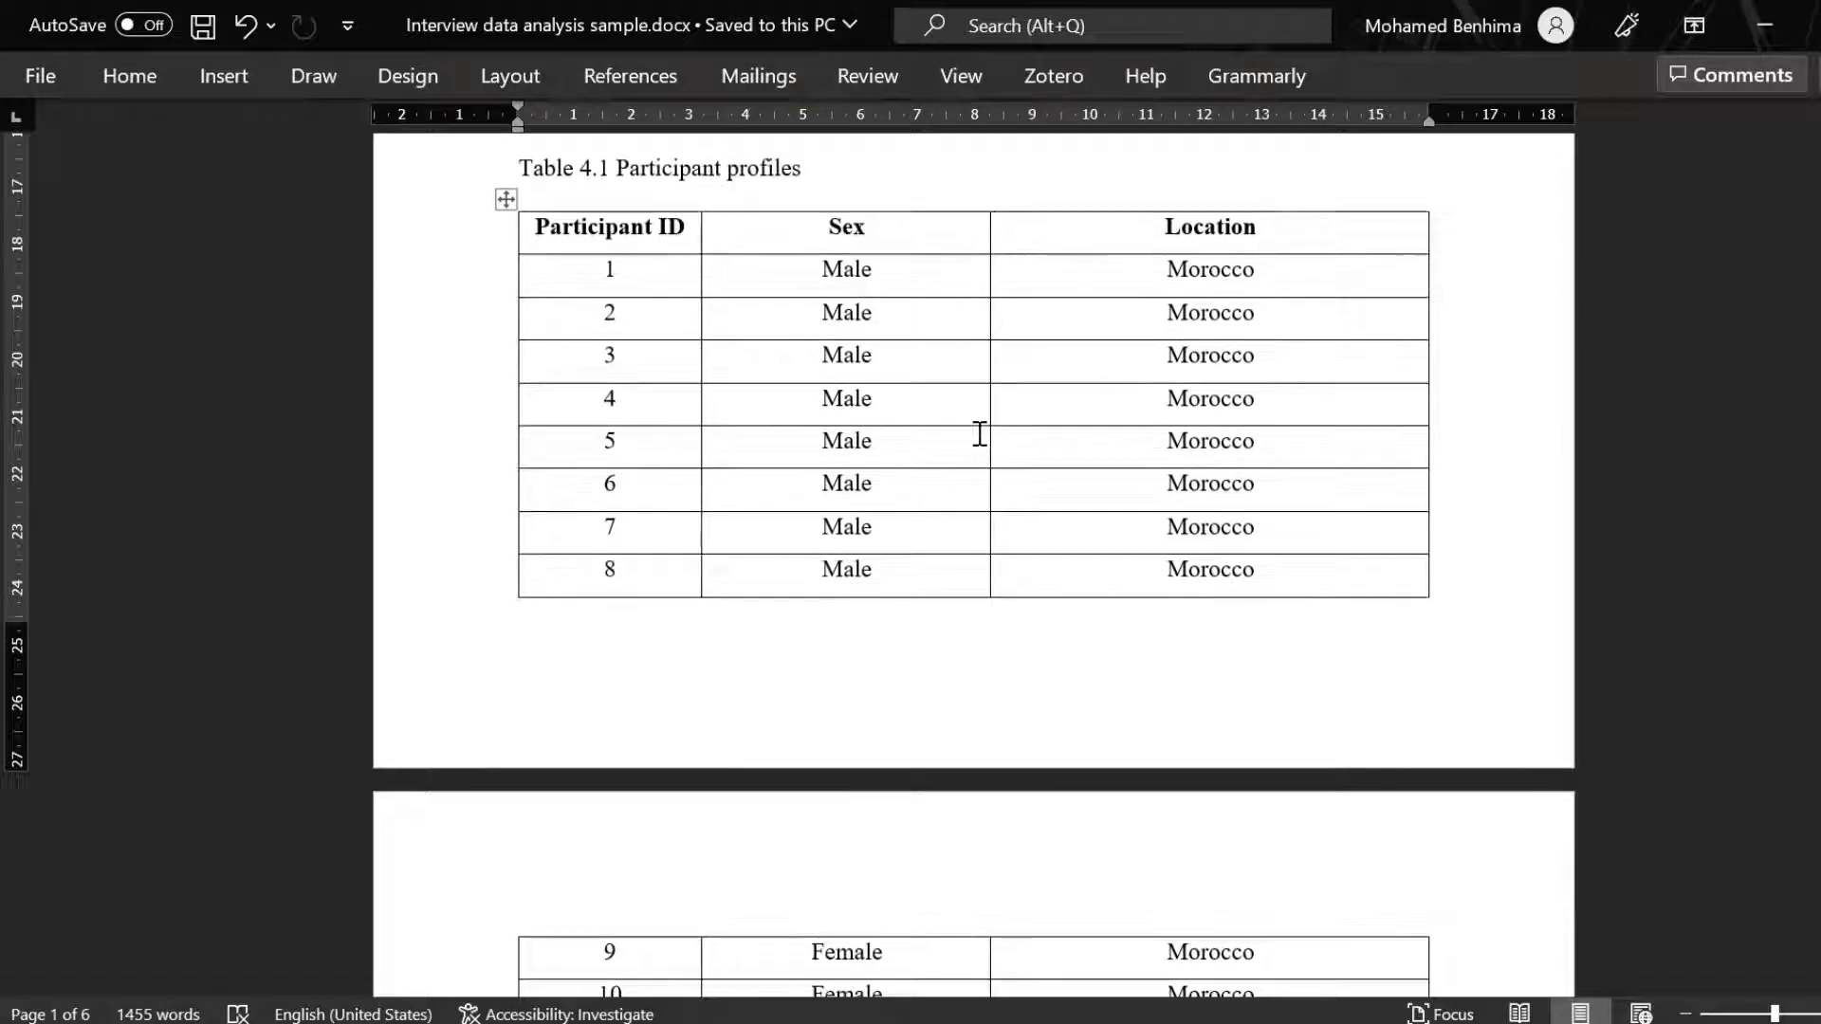
pyautogui.scroll(3, 979, 432)
pyautogui.scroll(3, 1060, 323)
pyautogui.scroll(-15, 983, 422)
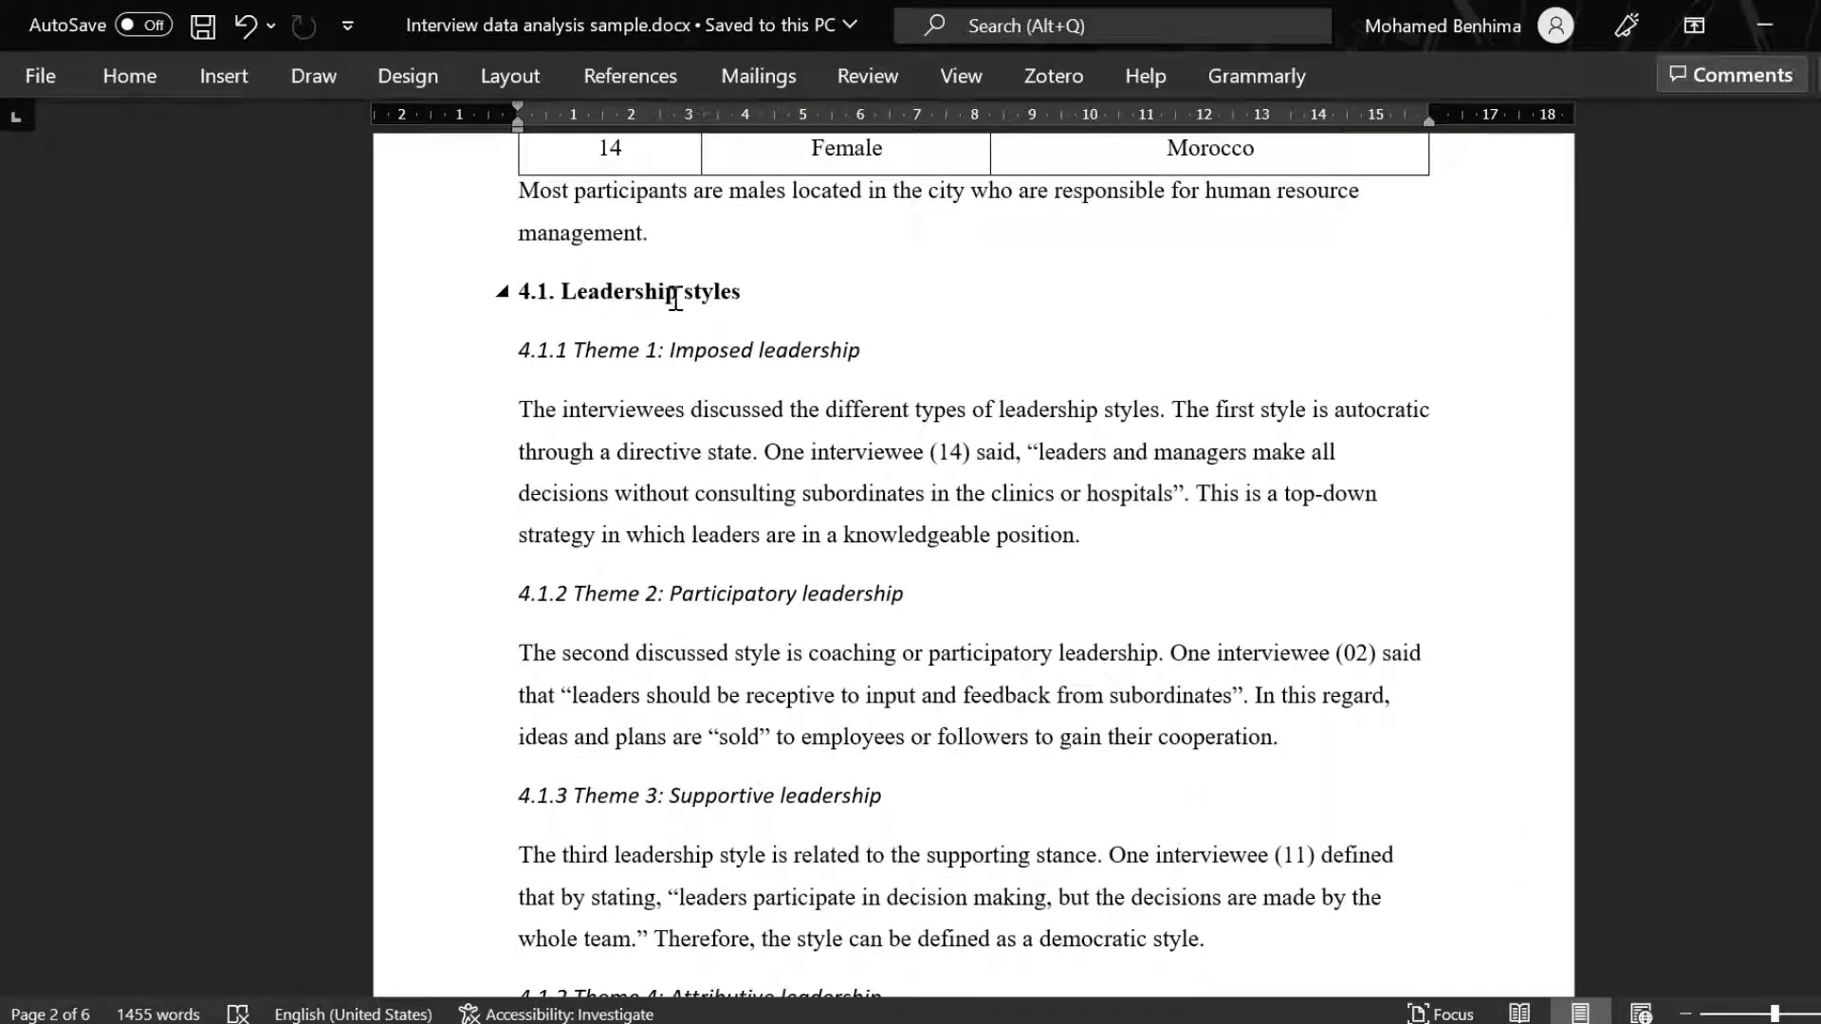
pyautogui.scroll(3, 806, 356)
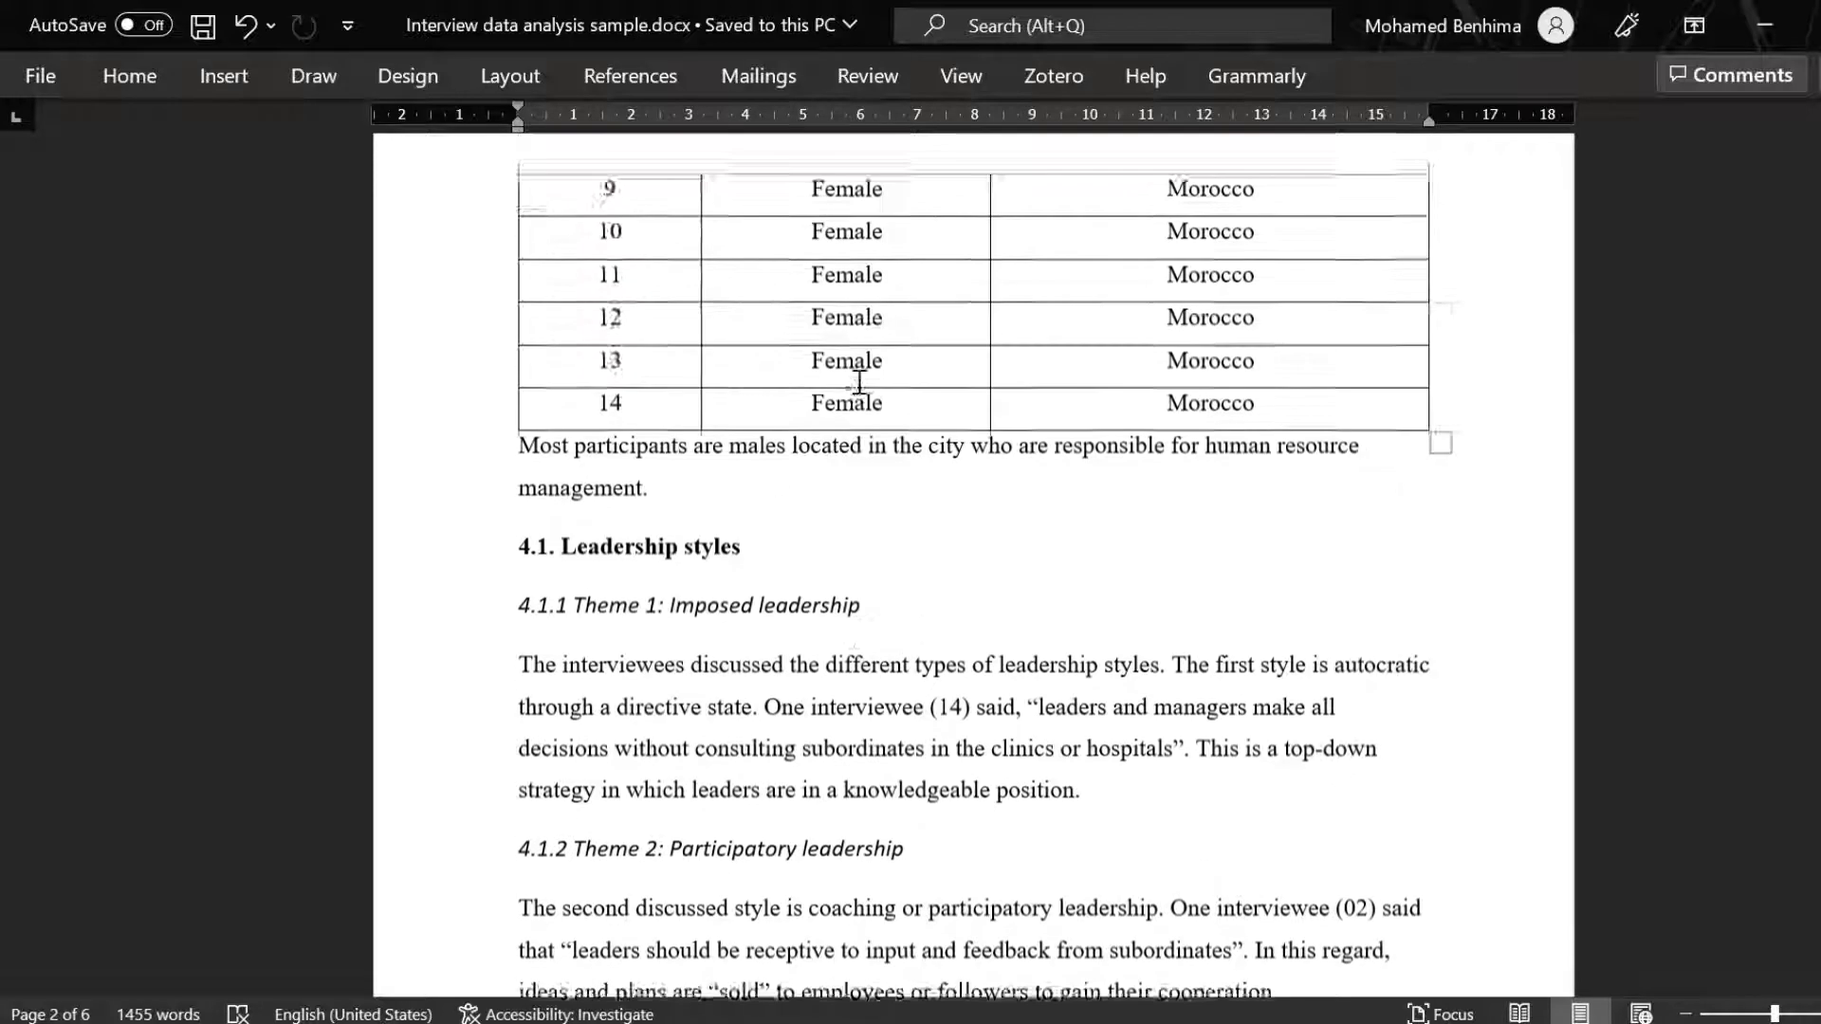
pyautogui.scroll(-3, 664, 342)
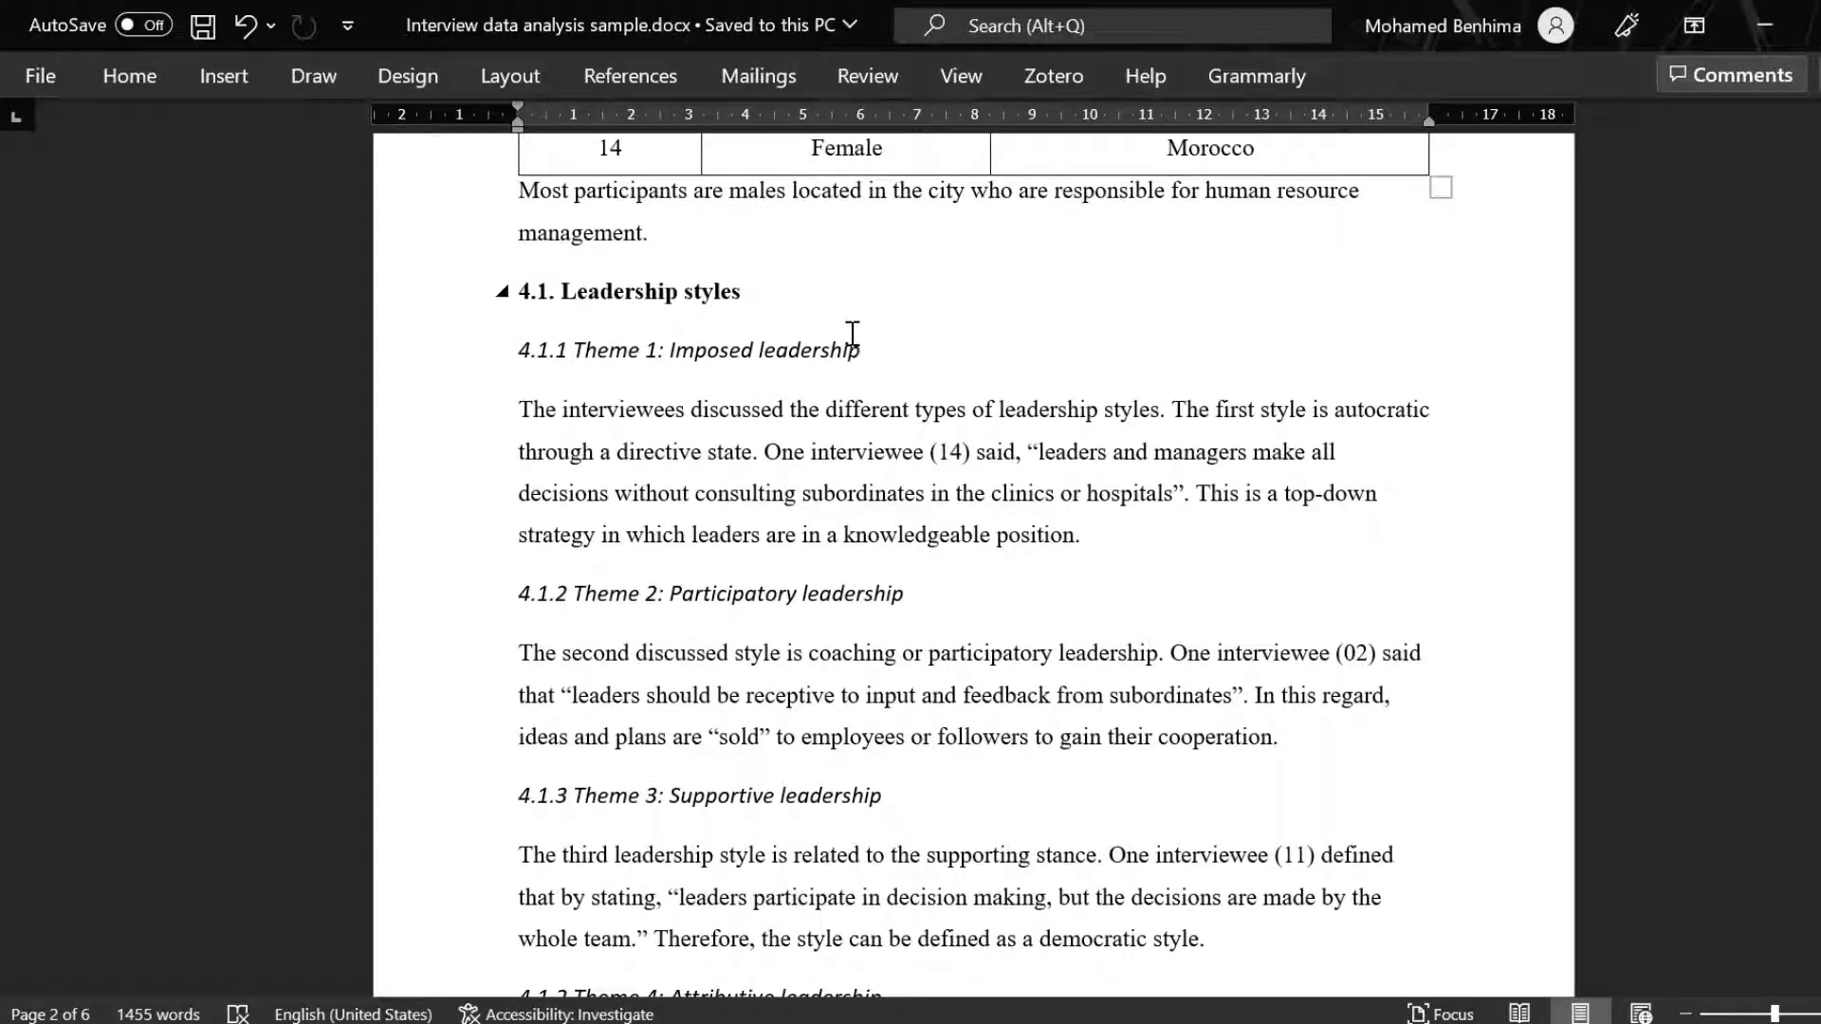
pyautogui.scroll(3, 971, 394)
pyautogui.scroll(15, 1040, 420)
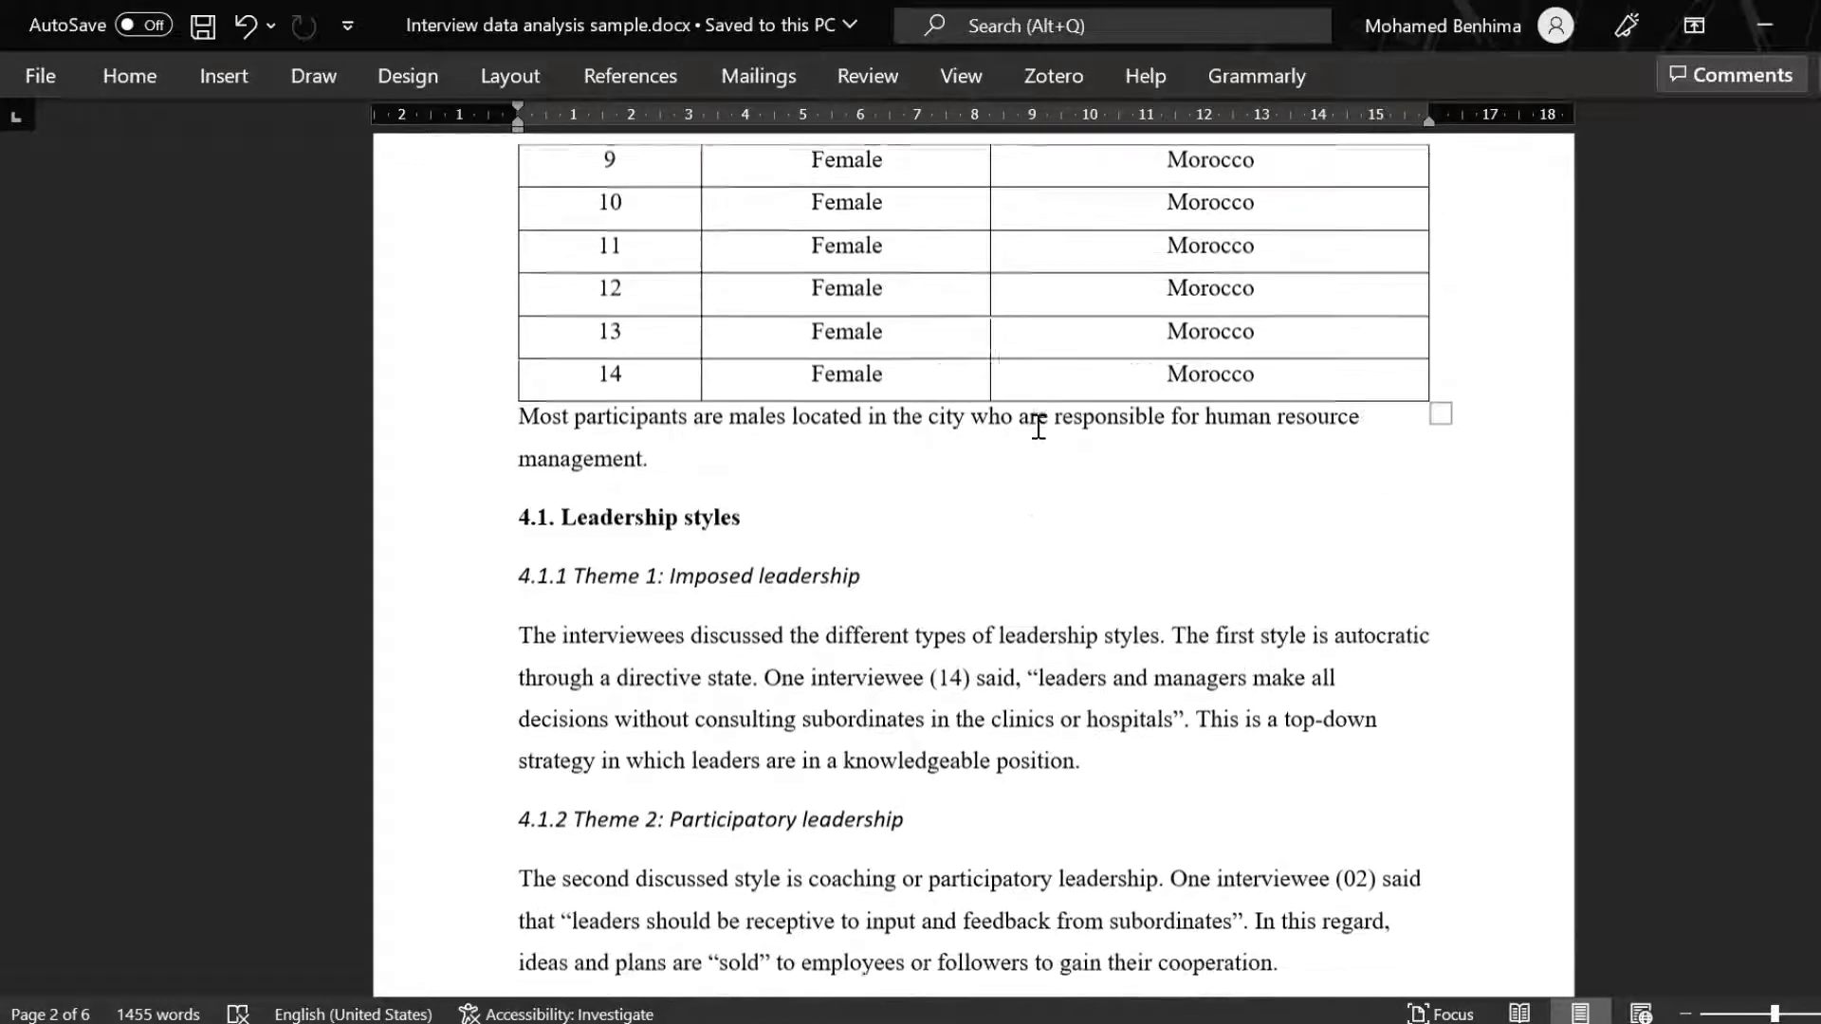
pyautogui.scroll(1, 1037, 422)
pyautogui.scroll(-14, 948, 474)
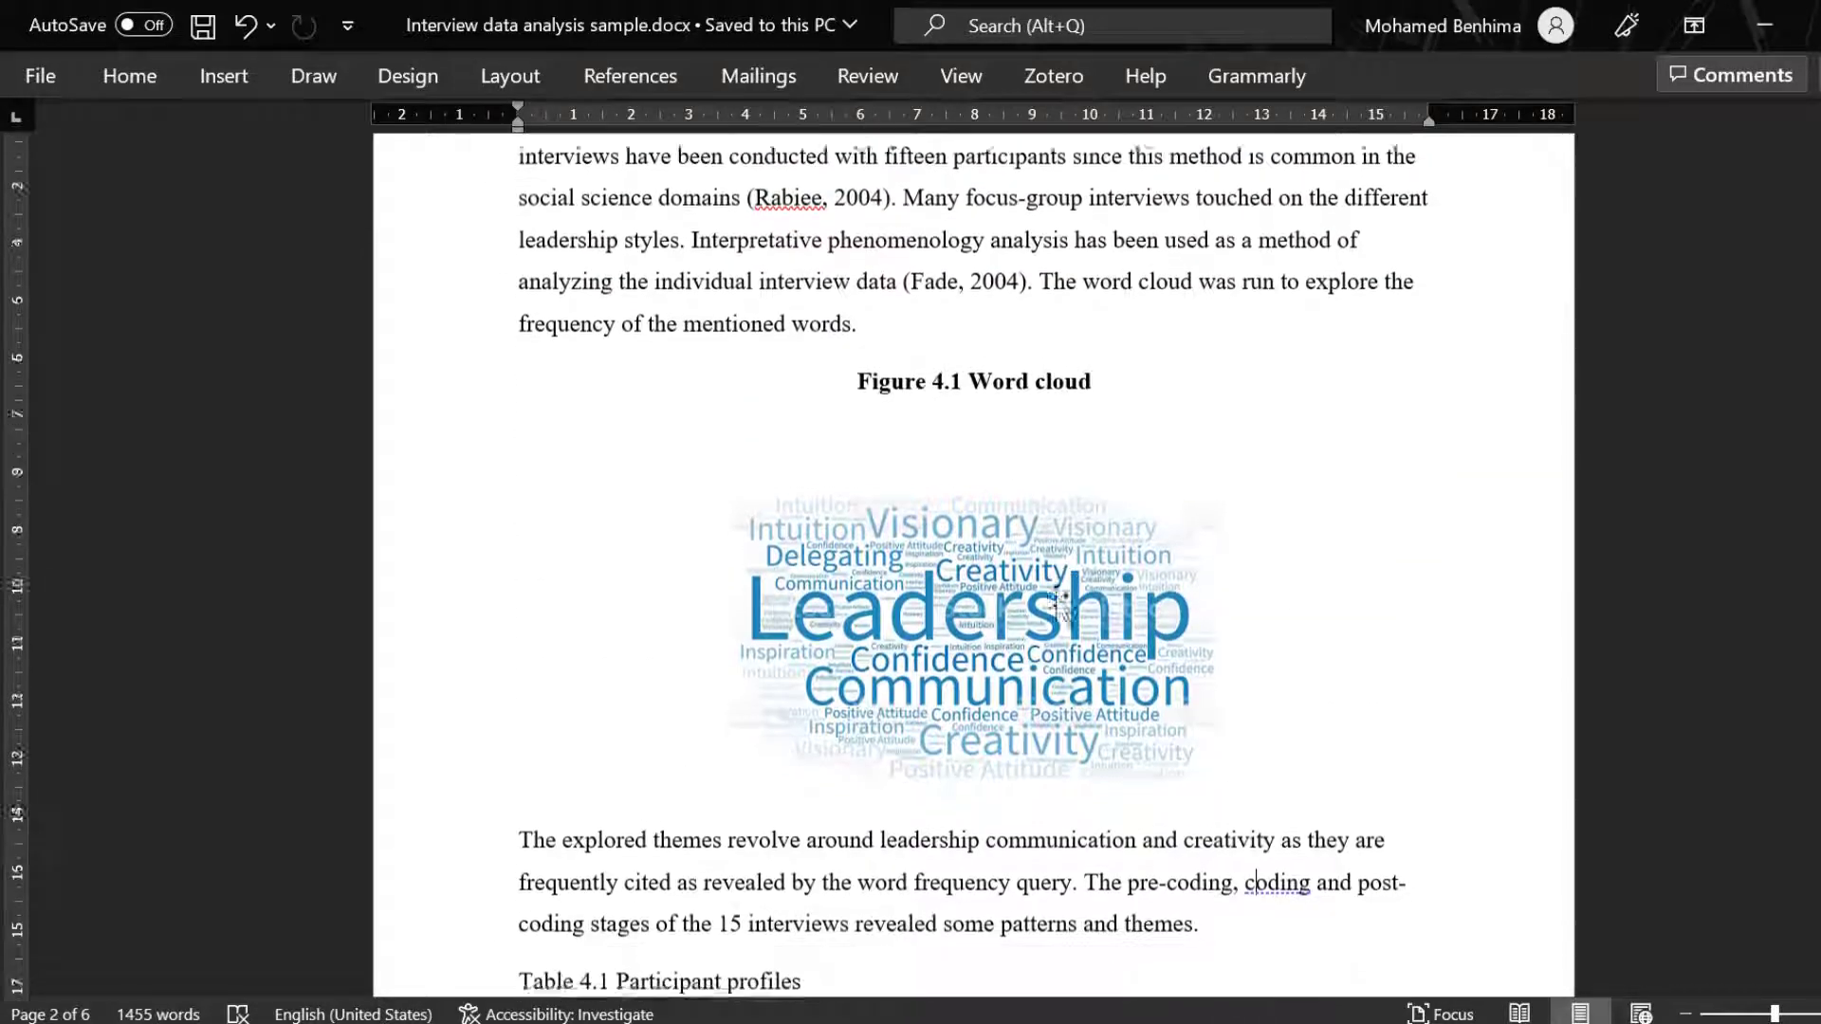
pyautogui.scroll(-2, 667, 517)
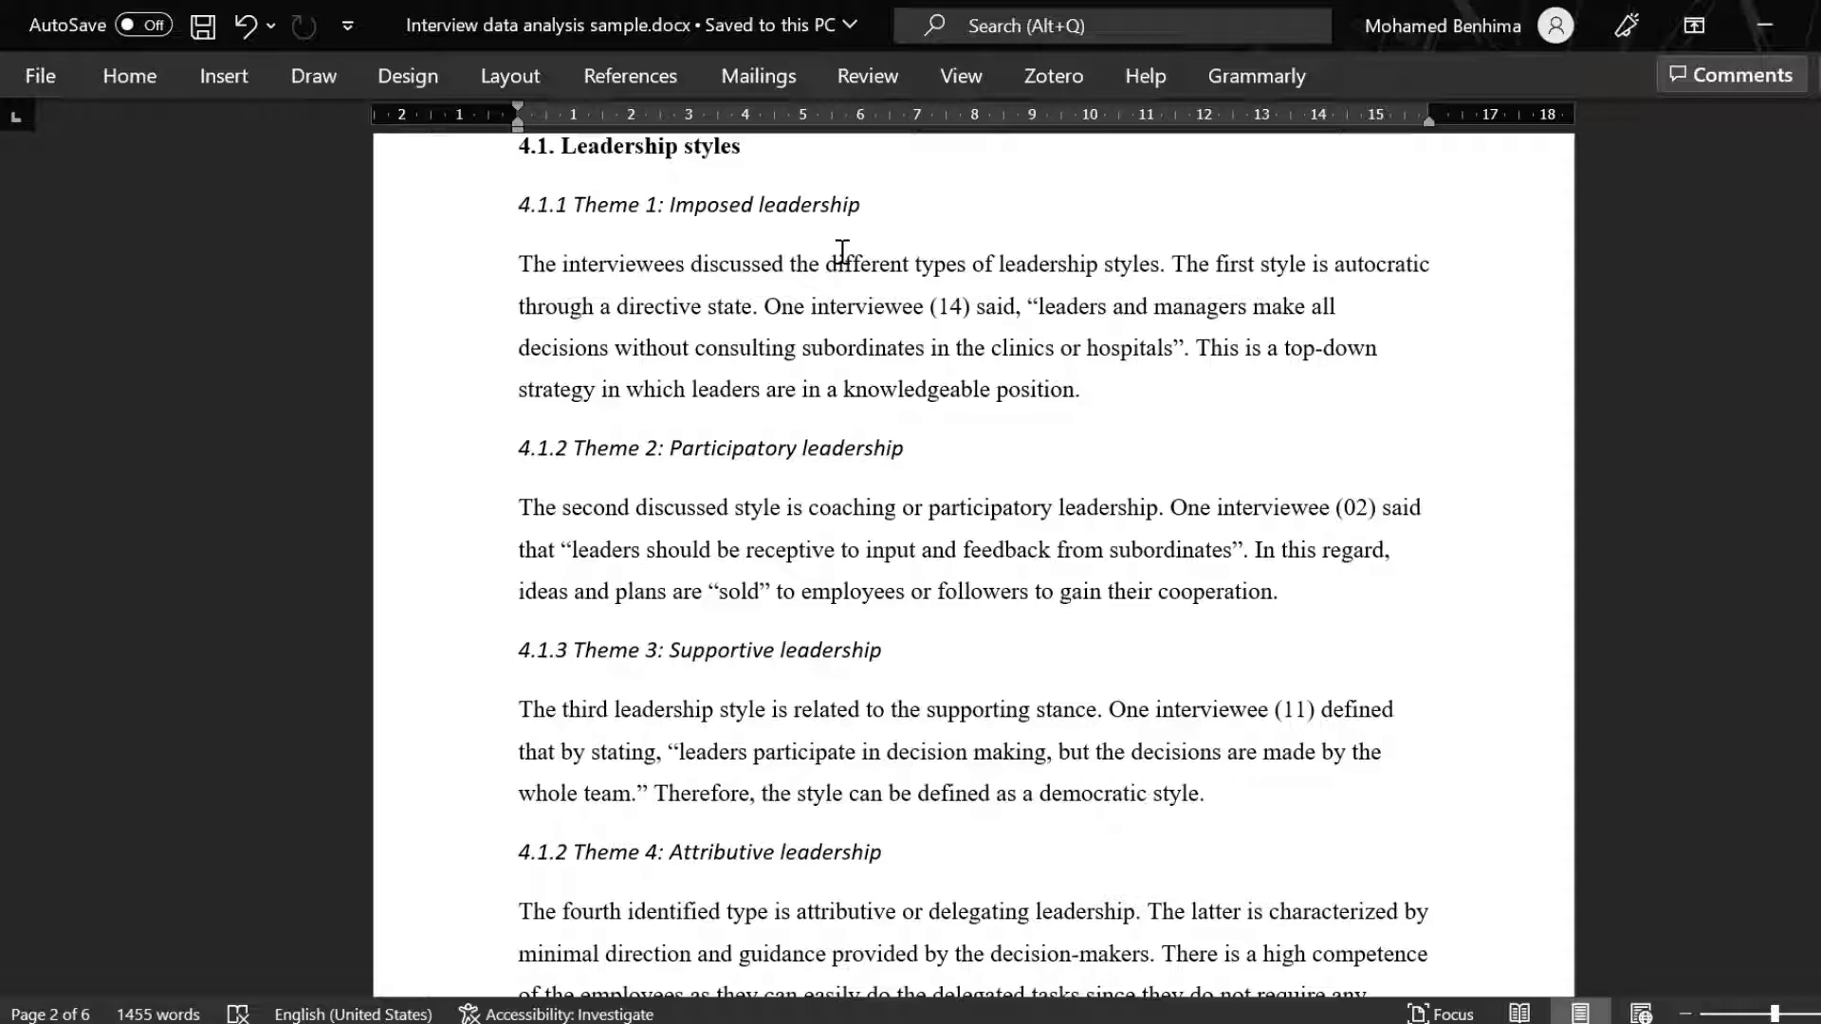
pyautogui.scroll(-15, 841, 320)
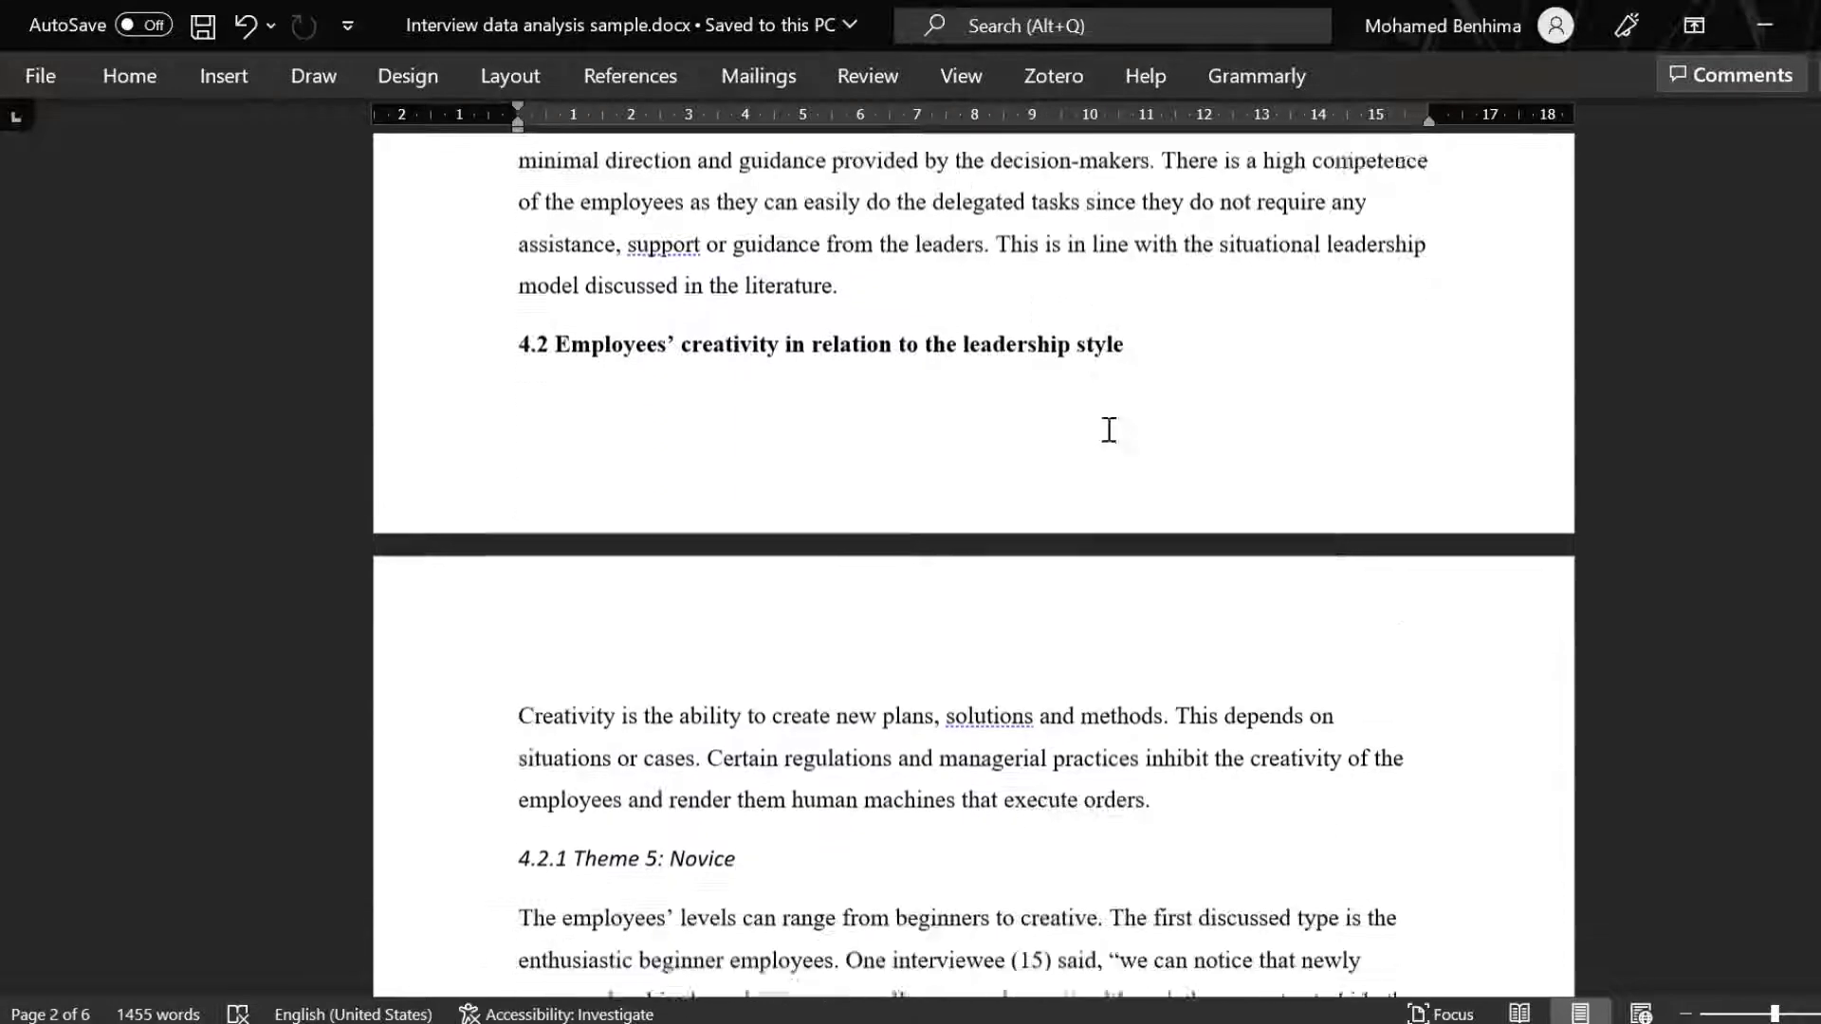
pyautogui.scroll(-8, 1170, 437)
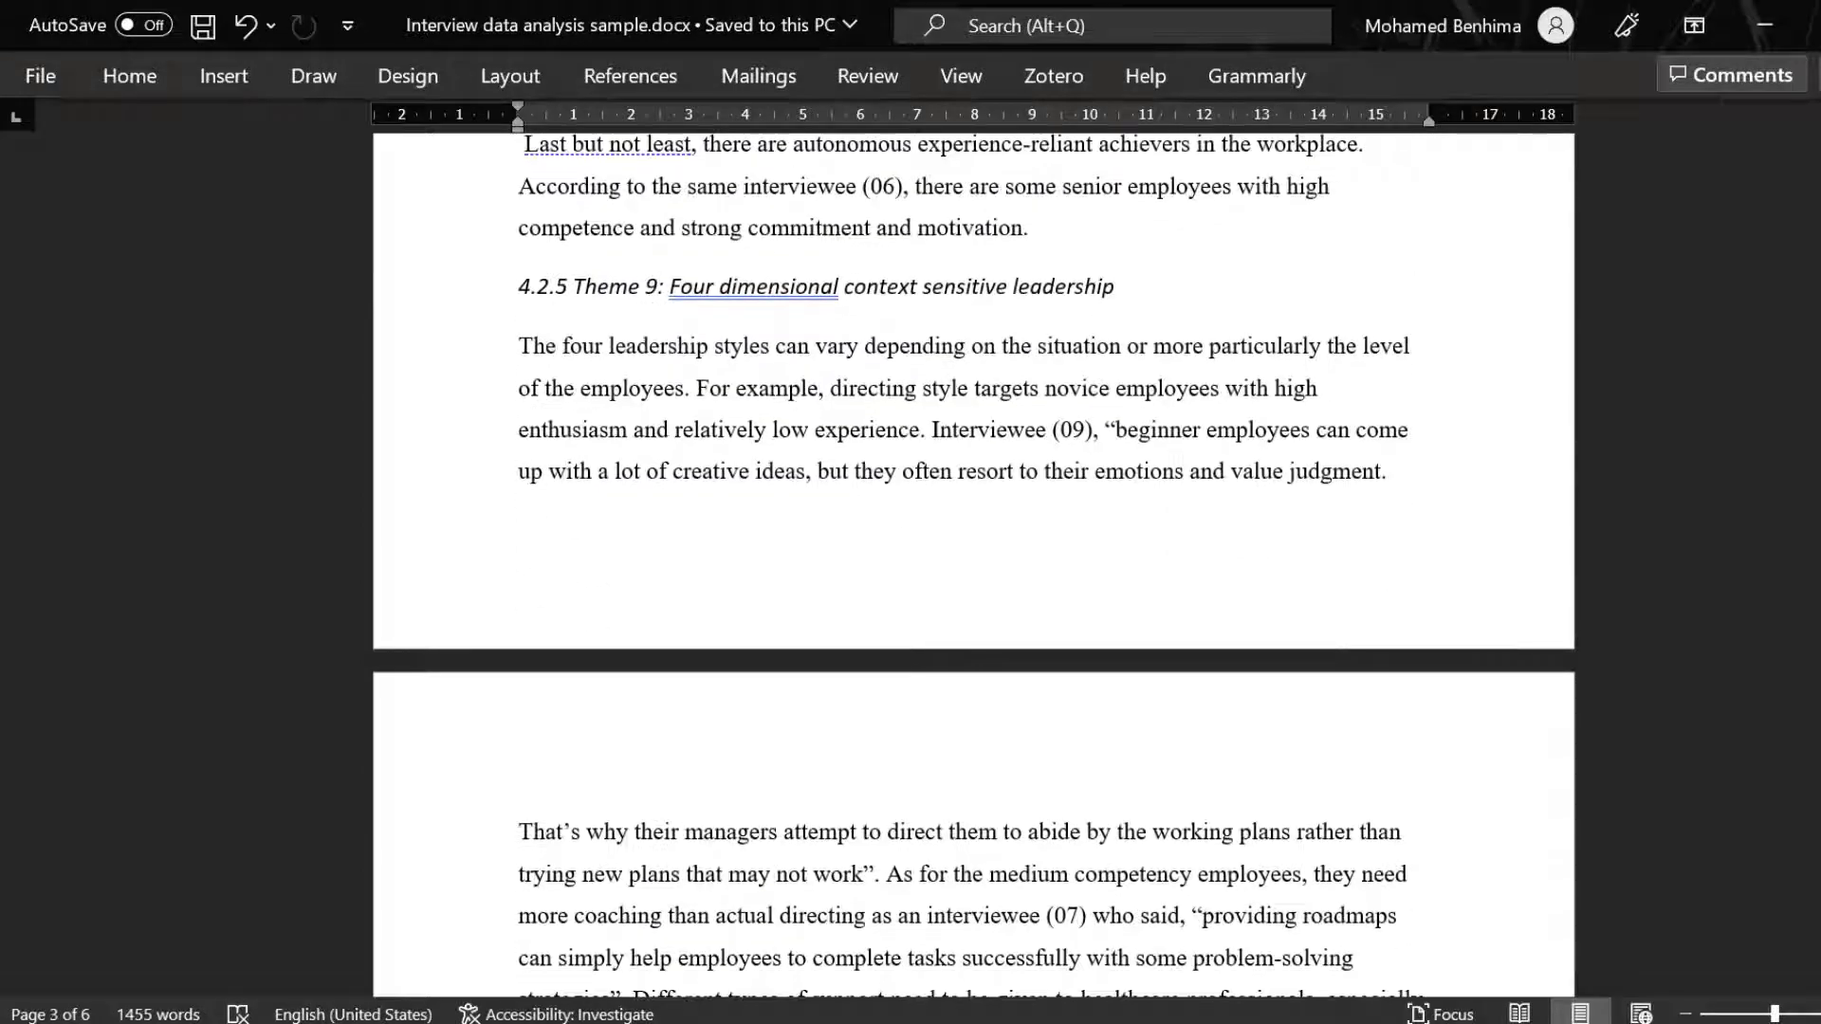
pyautogui.scroll(-10, 971, 560)
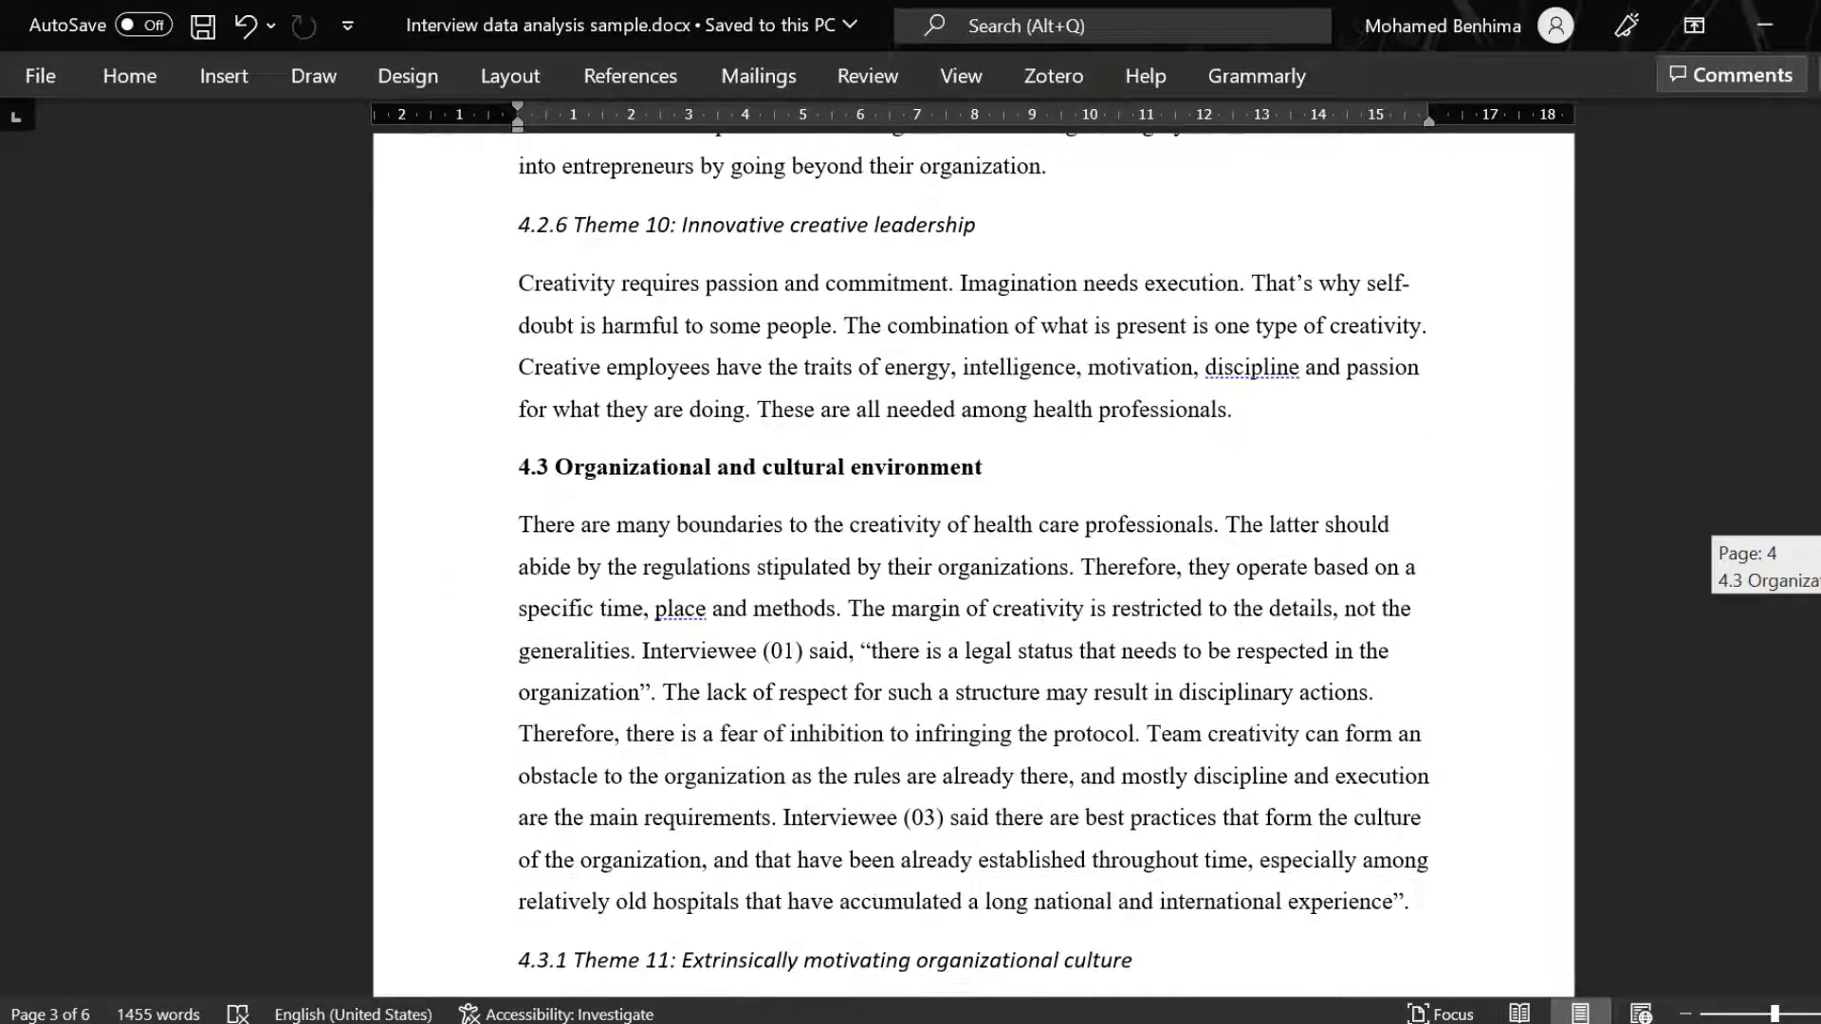
pyautogui.scroll(-5, 1078, 343)
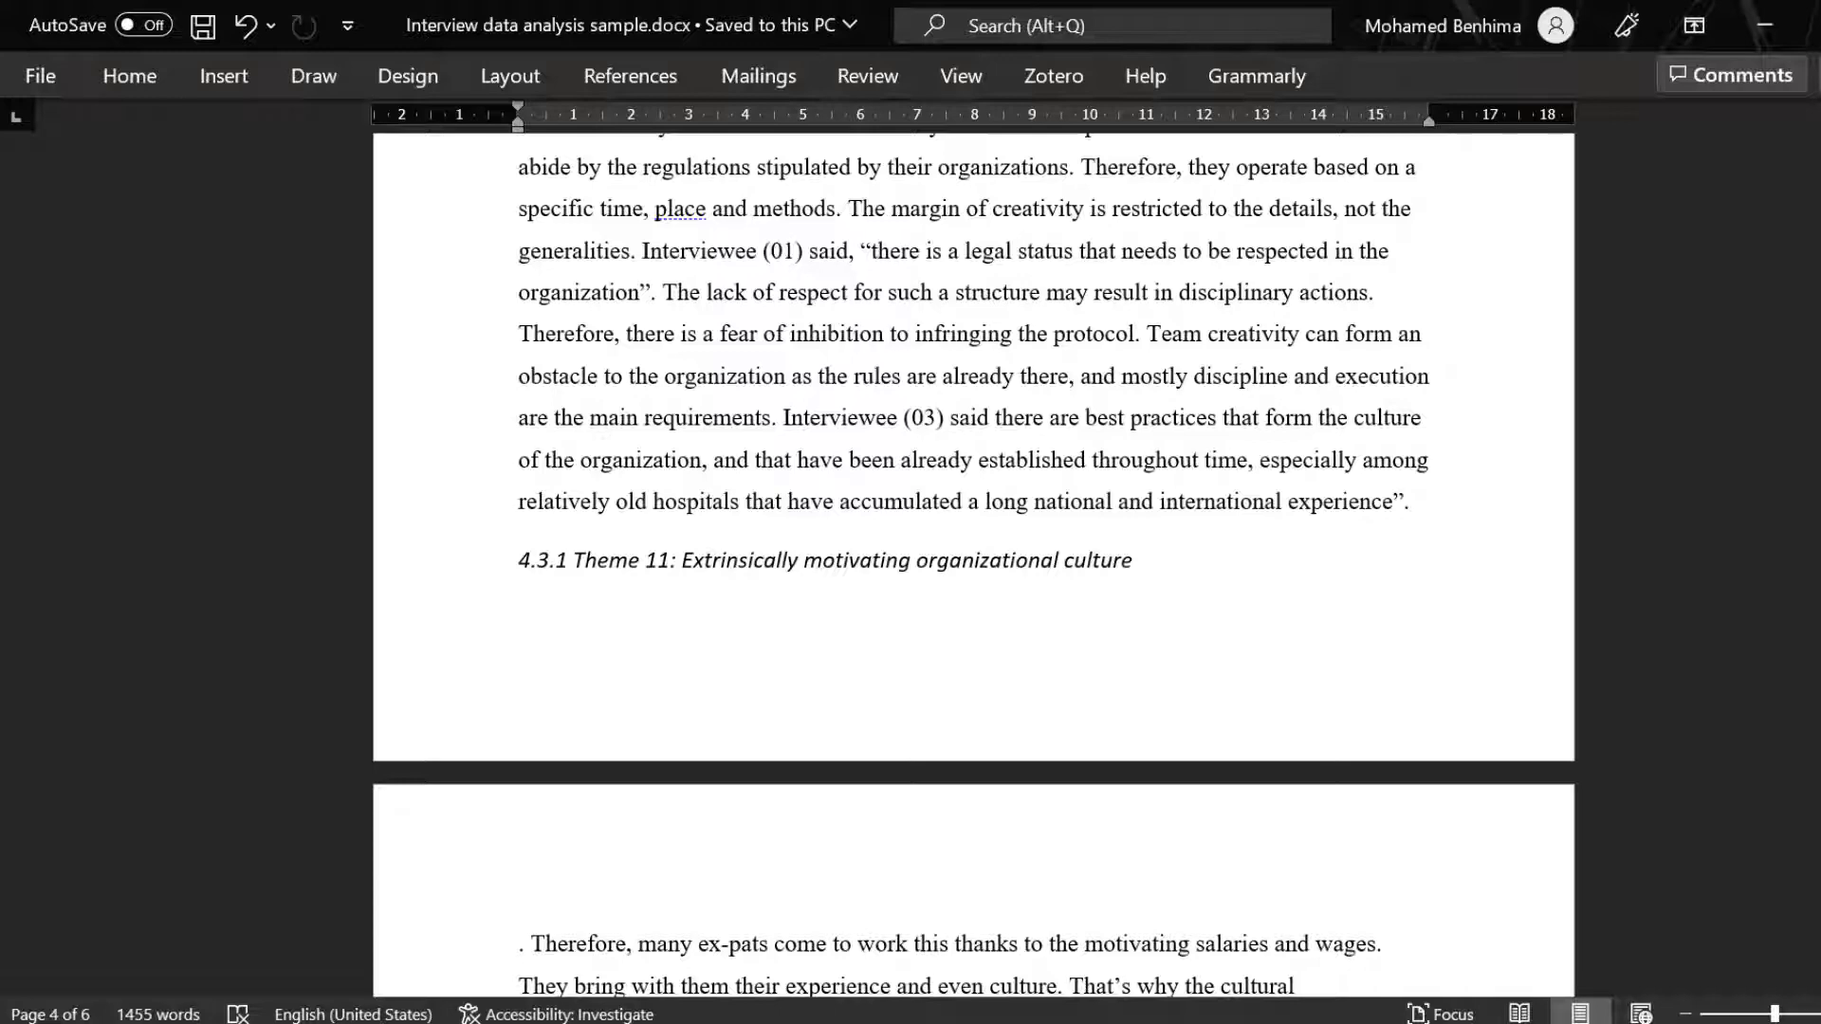
pyautogui.scroll(-10, 973, 569)
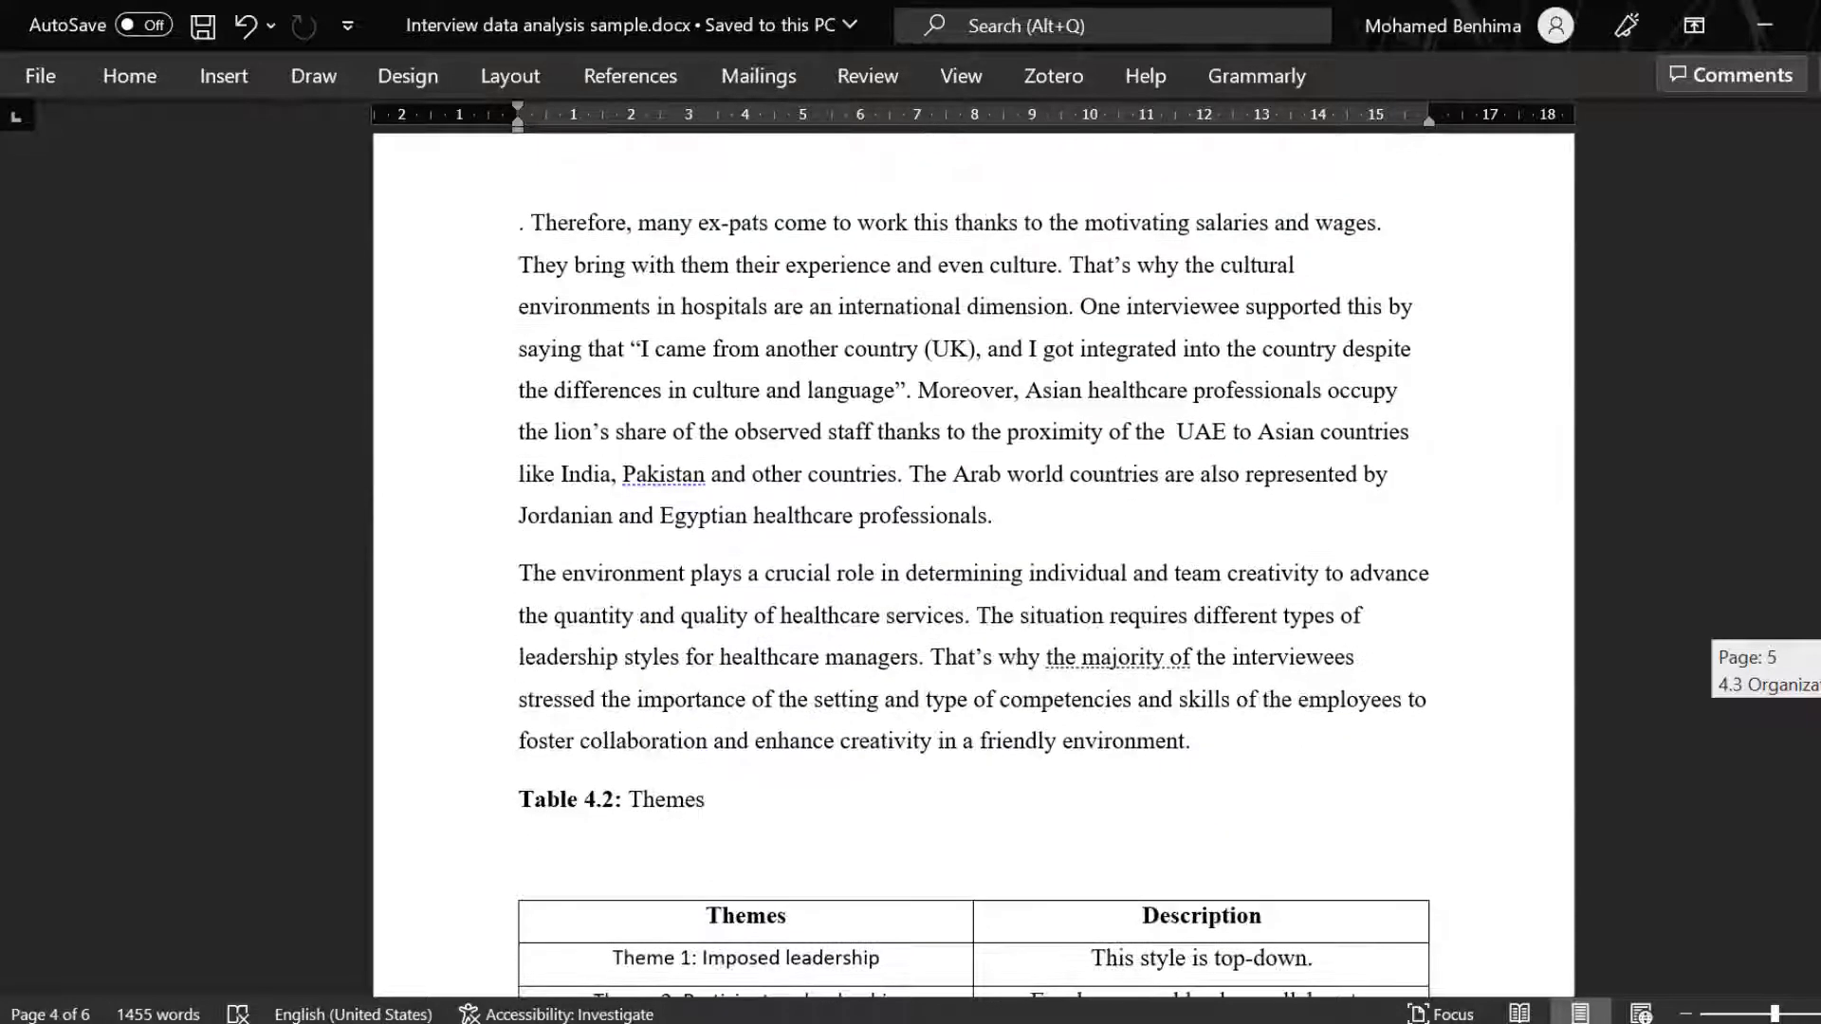
pyautogui.scroll(-5, 974, 569)
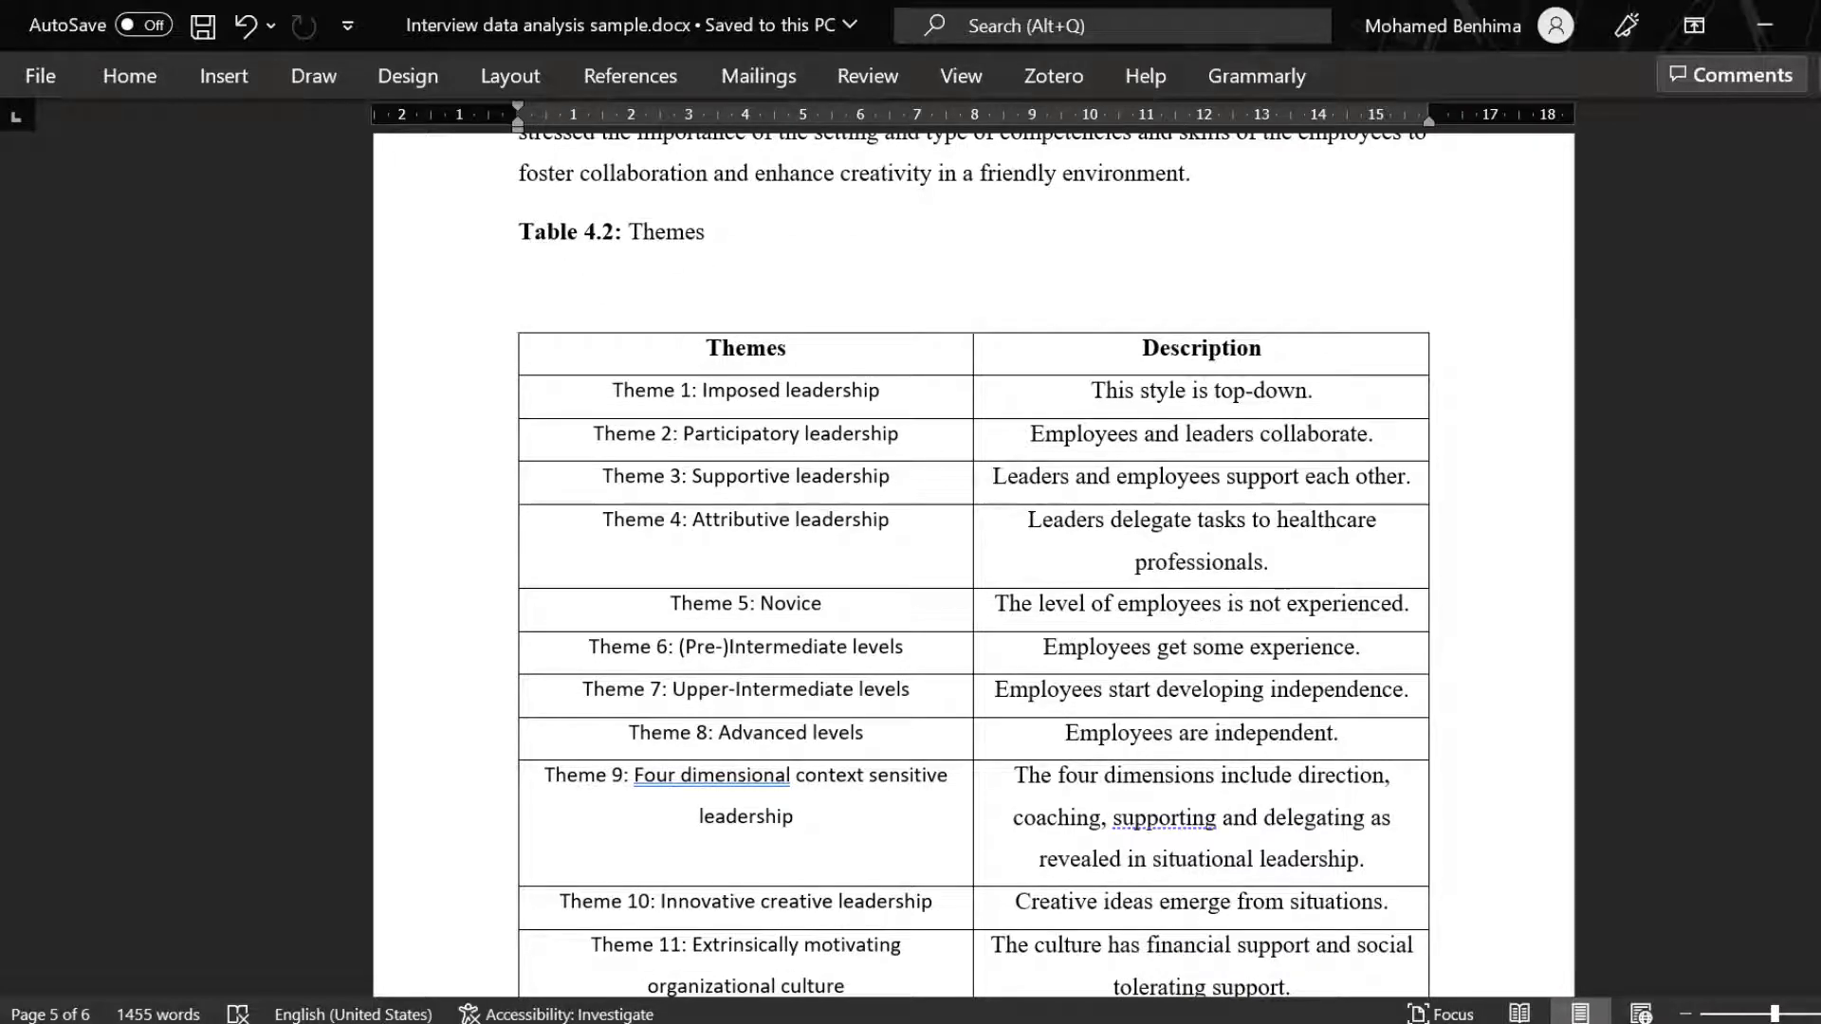
pyautogui.scroll(-15, 972, 569)
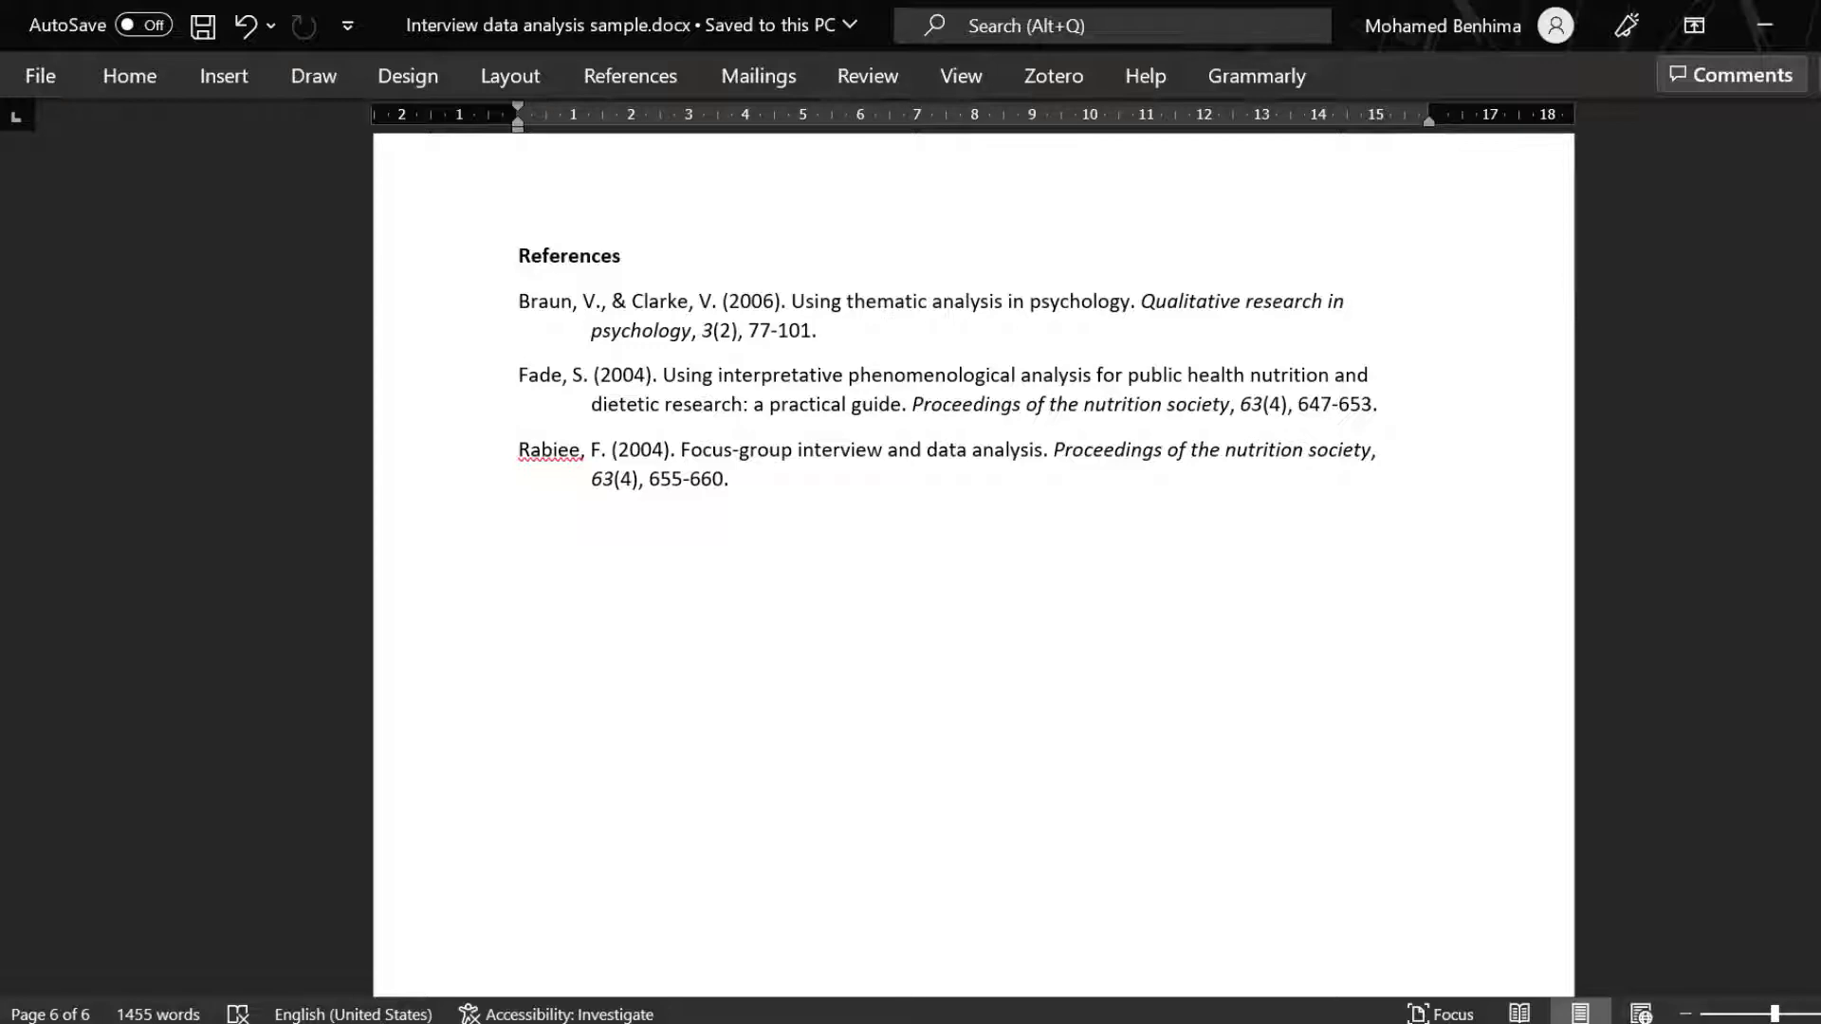
pyautogui.scroll(15, 973, 568)
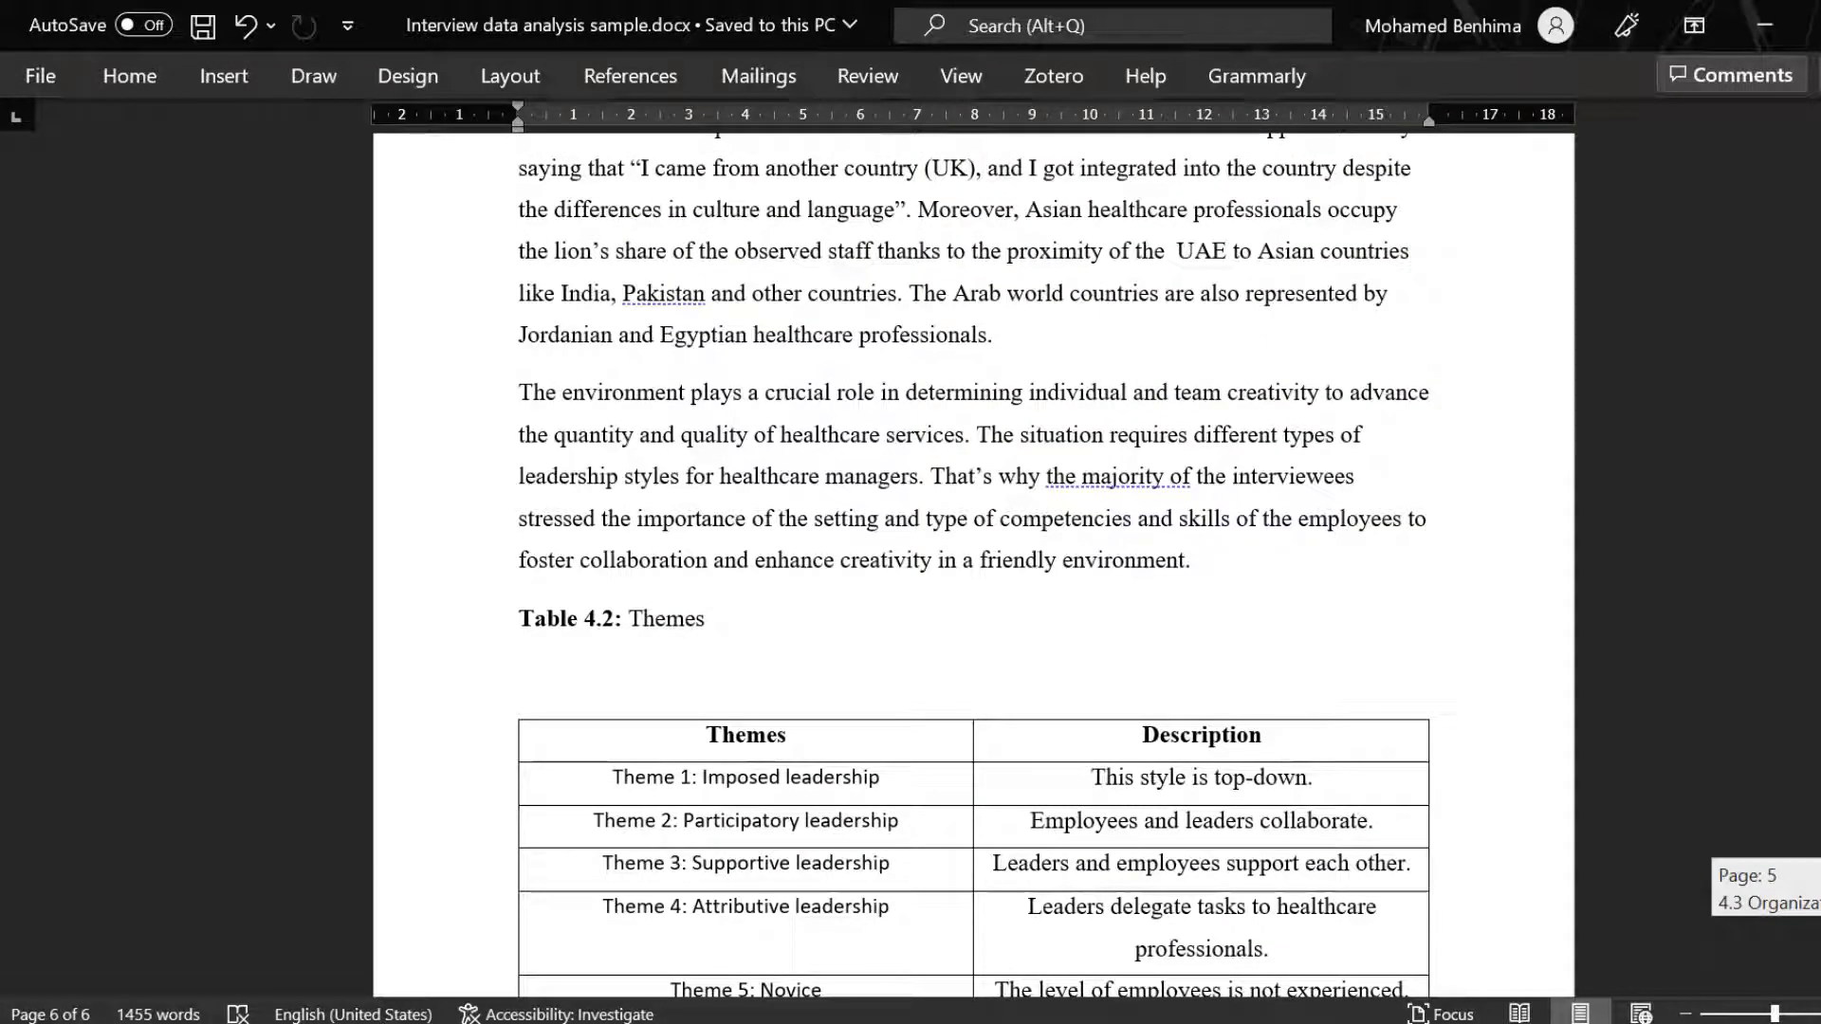
pyautogui.scroll(20, 973, 565)
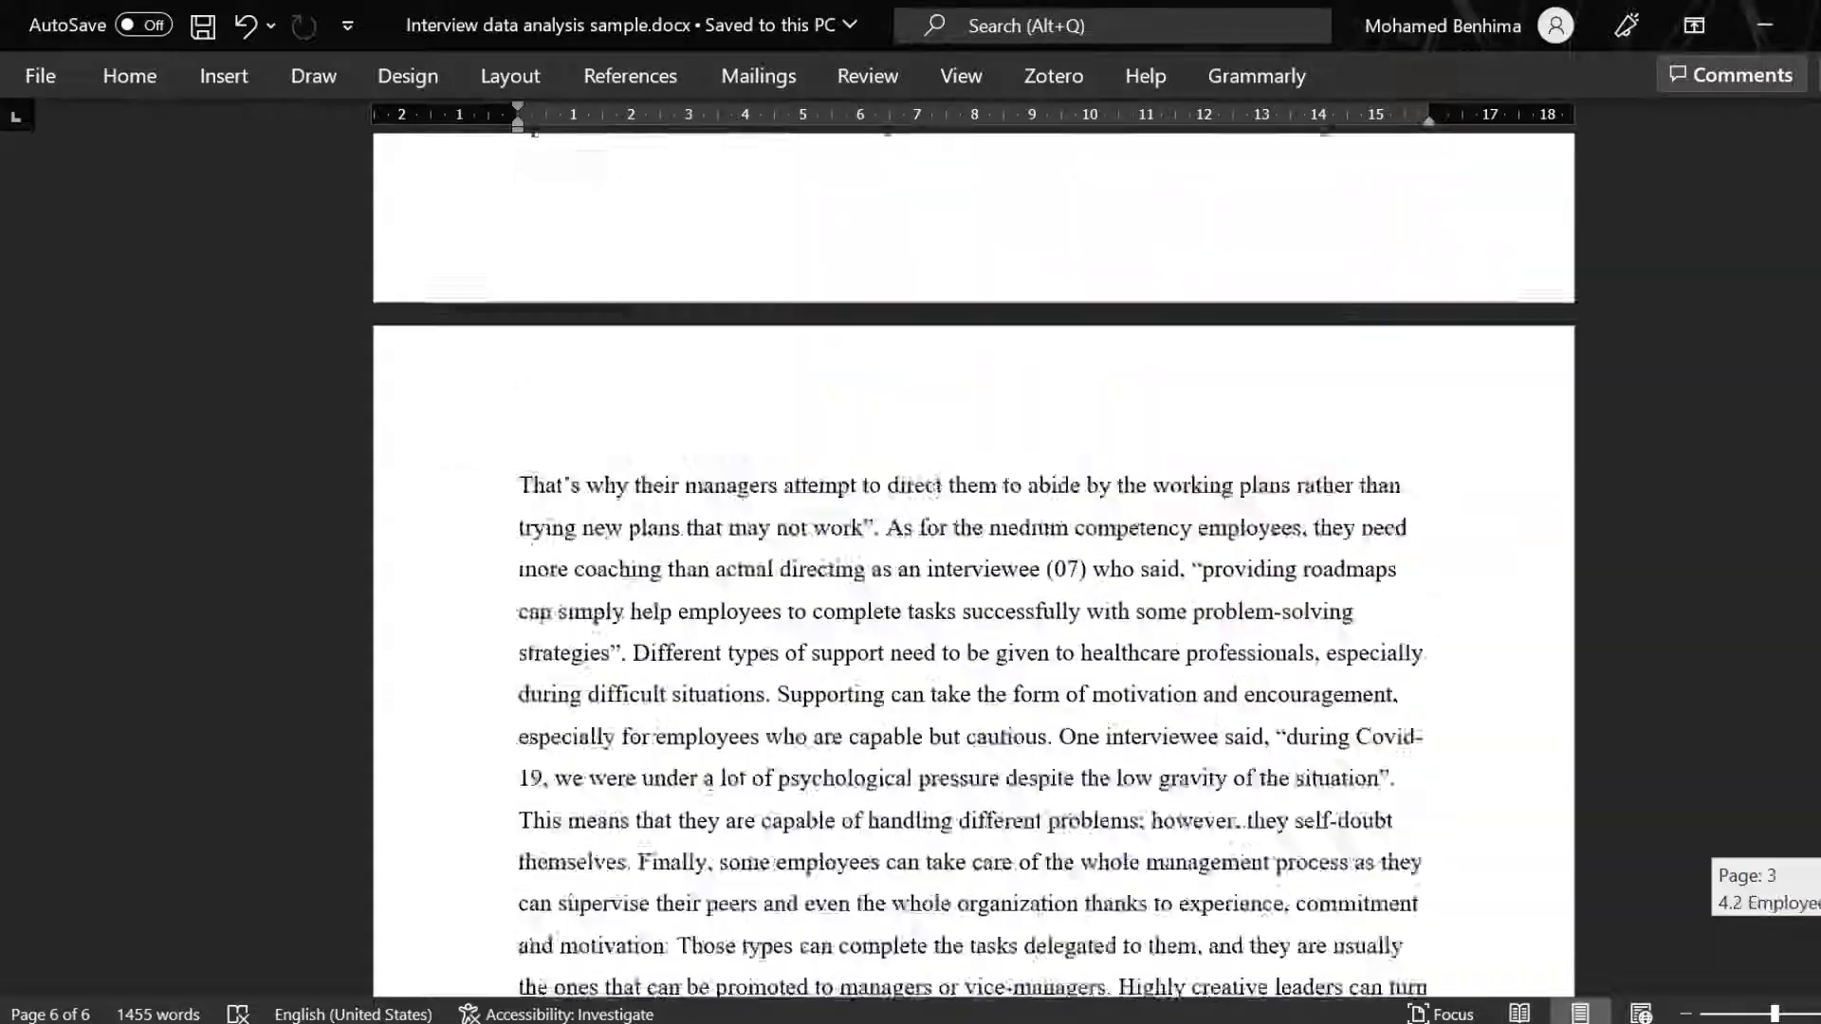
pyautogui.scroll(20, 972, 564)
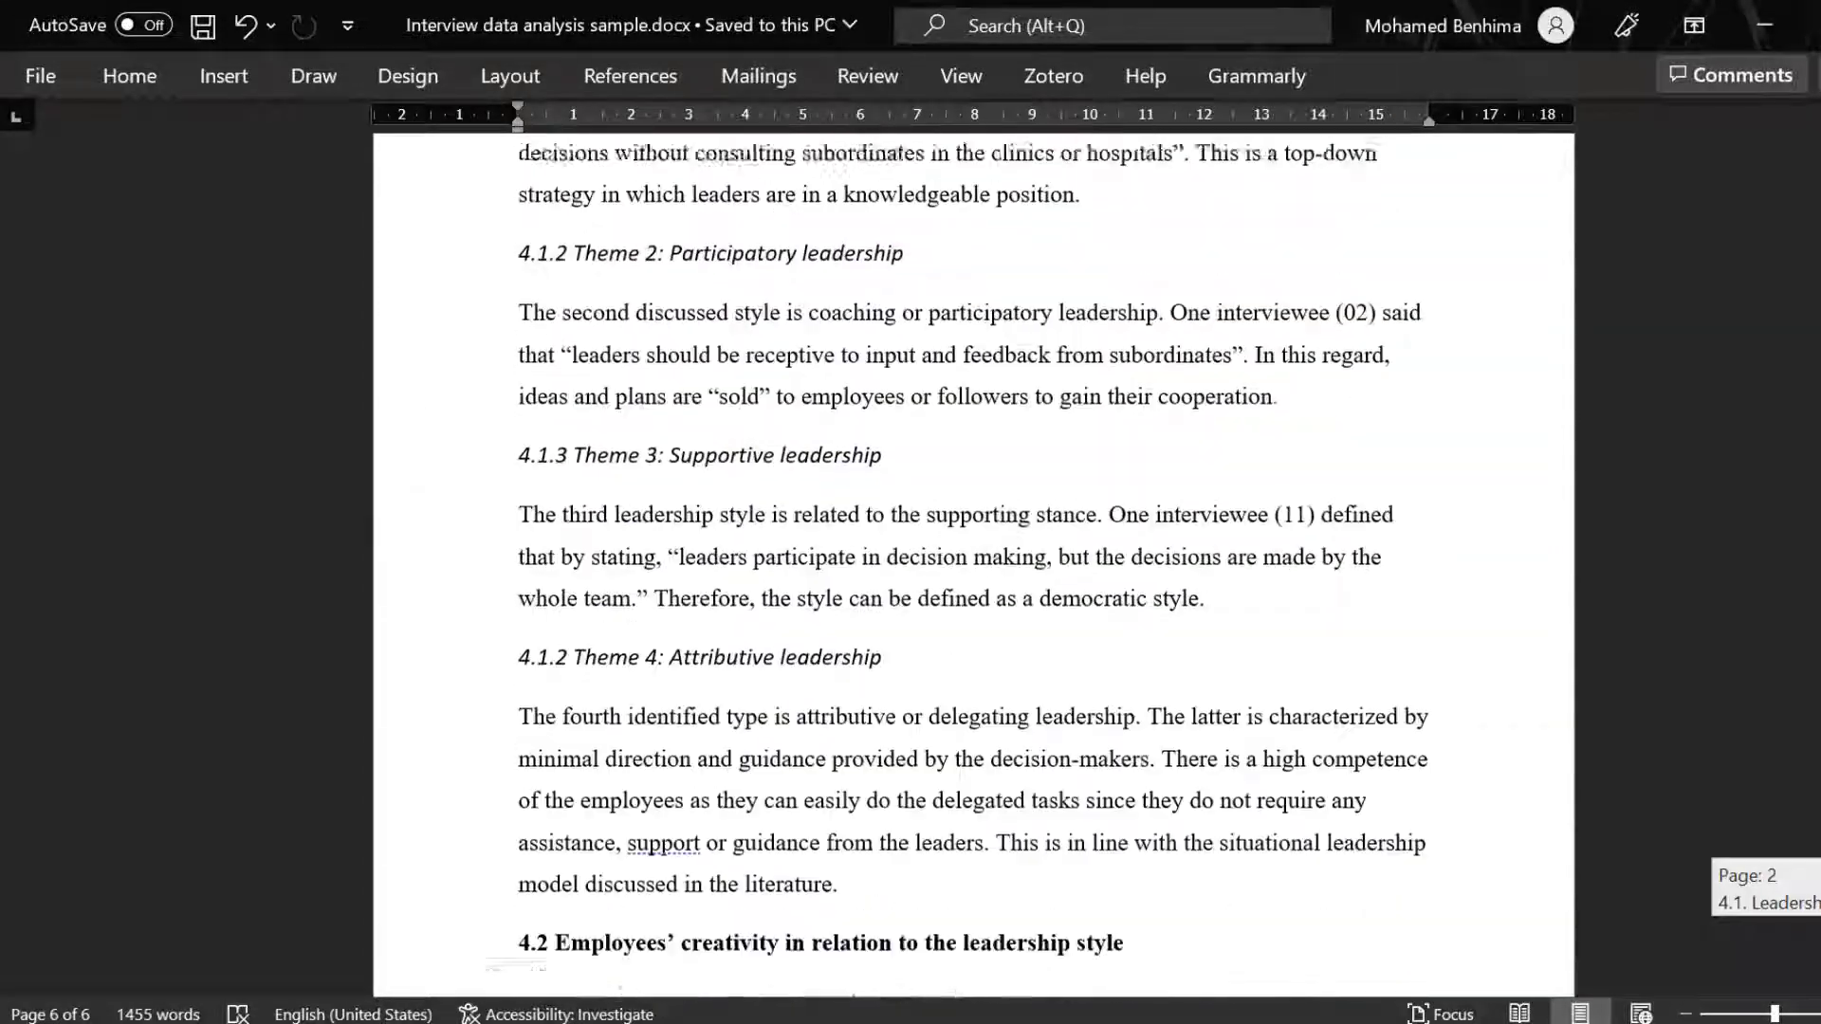
pyautogui.scroll(18, 973, 565)
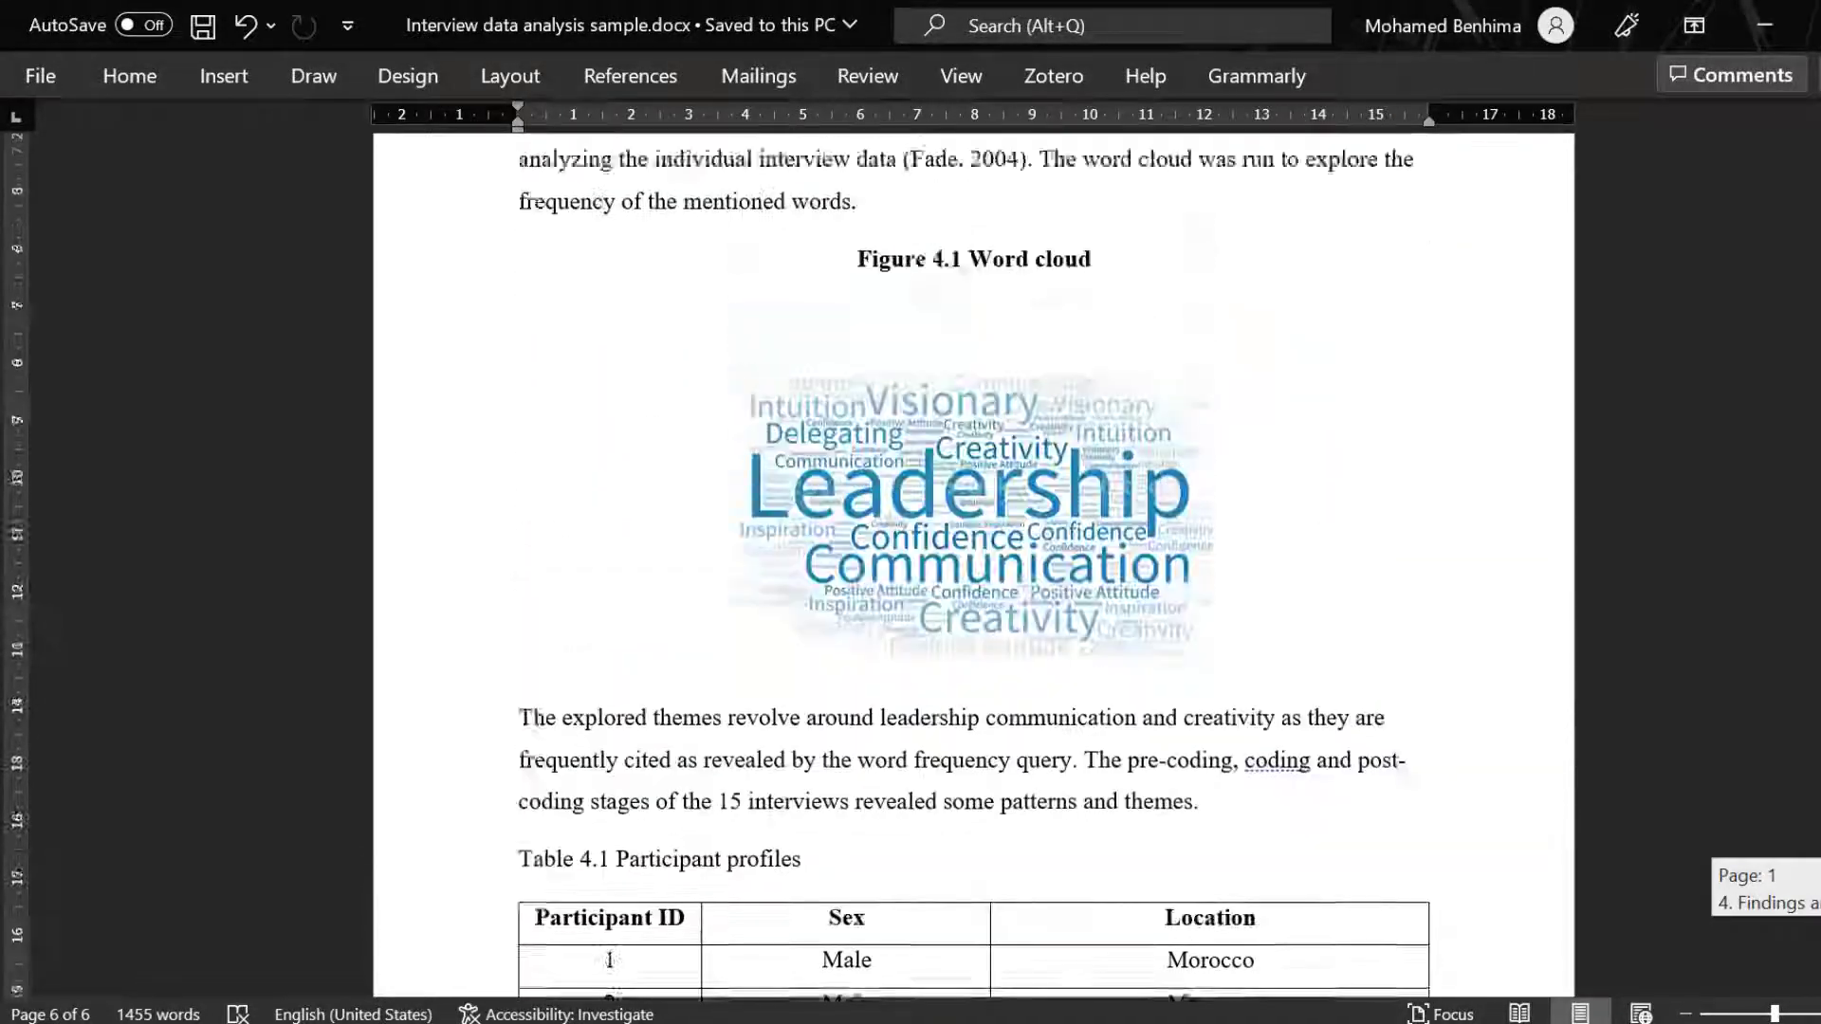
pyautogui.scroll(-12, 972, 565)
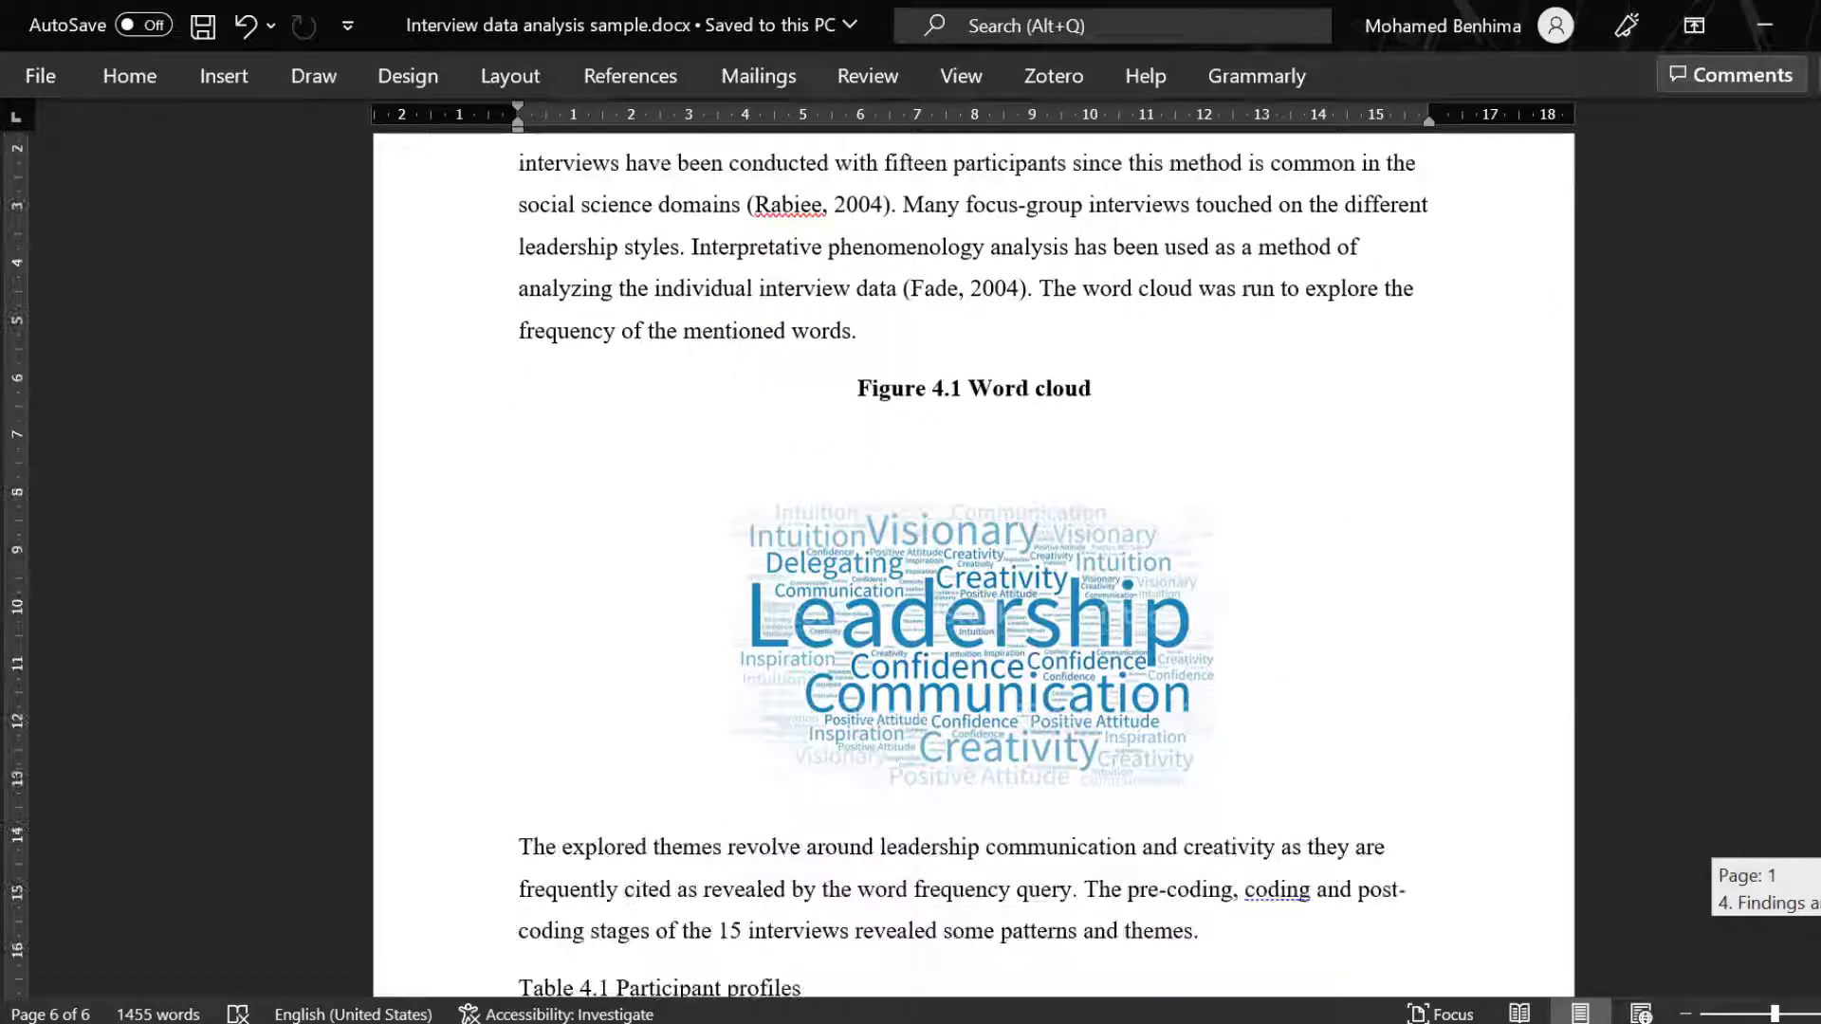